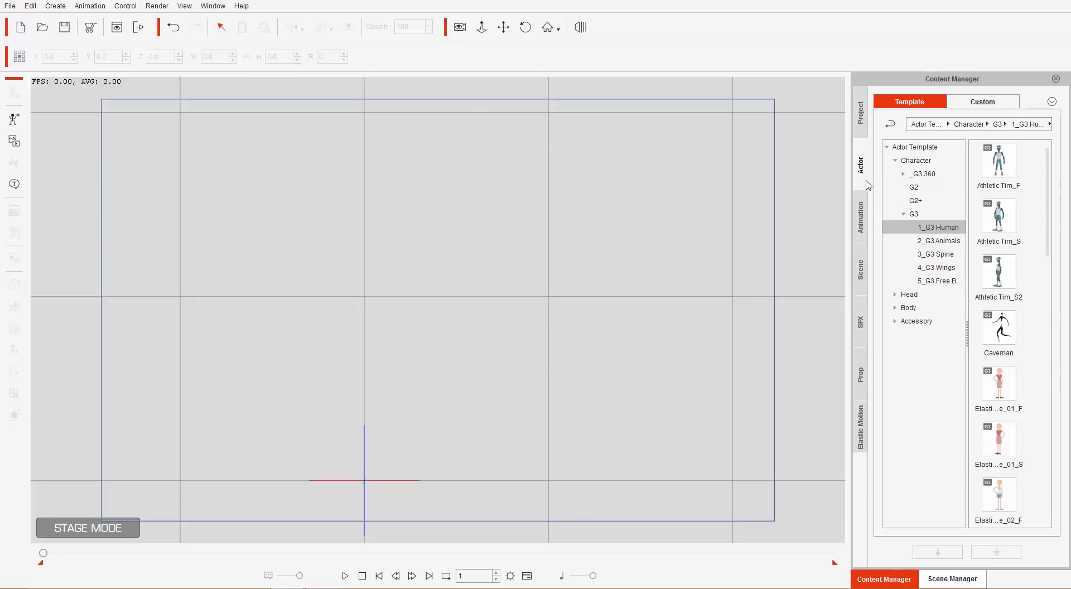
Add the side-view character Athletic Tim_S2 from the G3 Human actor templates to the stage
{"action": "left_click", "coordinate": [918, 161]}
{"action": "left_click", "coordinate": [925, 216]}
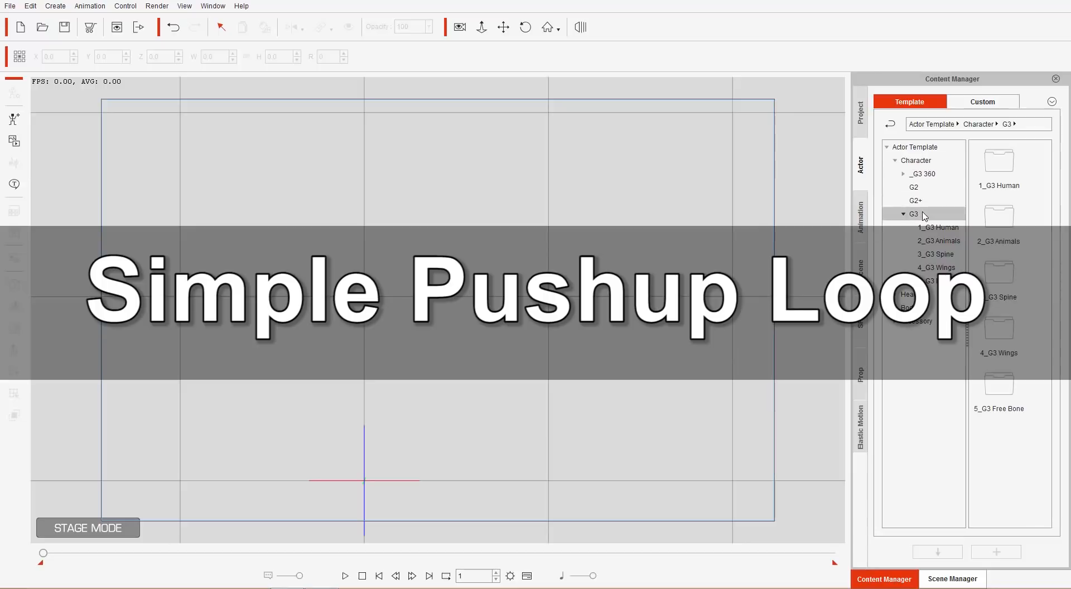
{"action": "left_click", "coordinate": [938, 228]}
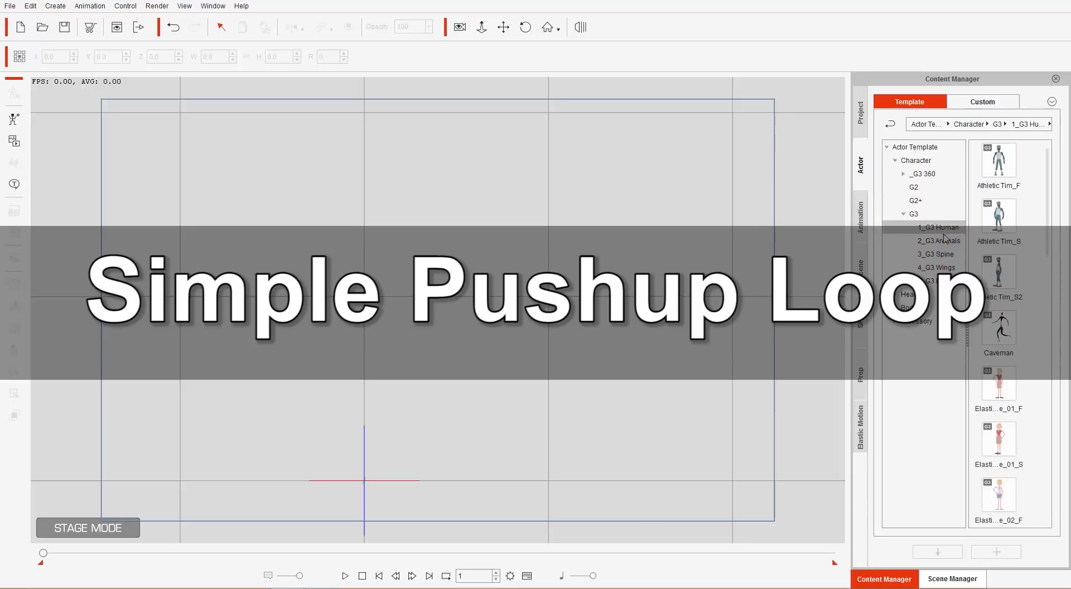
{"action": "double_click", "coordinate": [999, 272]}
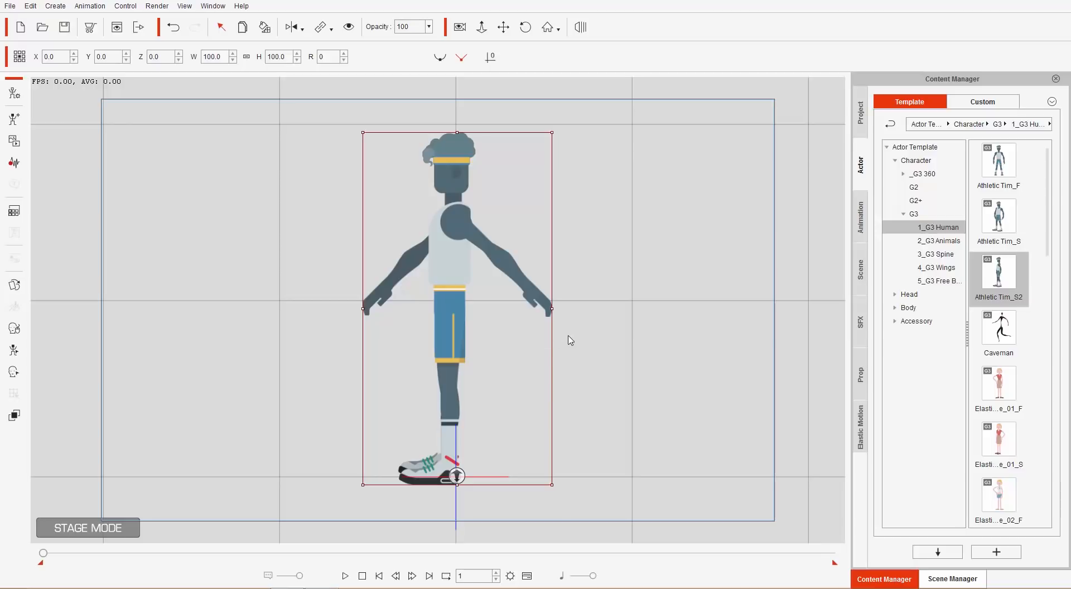
In the 2D Motion Key Editor, unlock both feet and lay the body horizontal by rotating the hip to about 272 and lowering it
{"action": "left_click", "coordinate": [14, 350]}
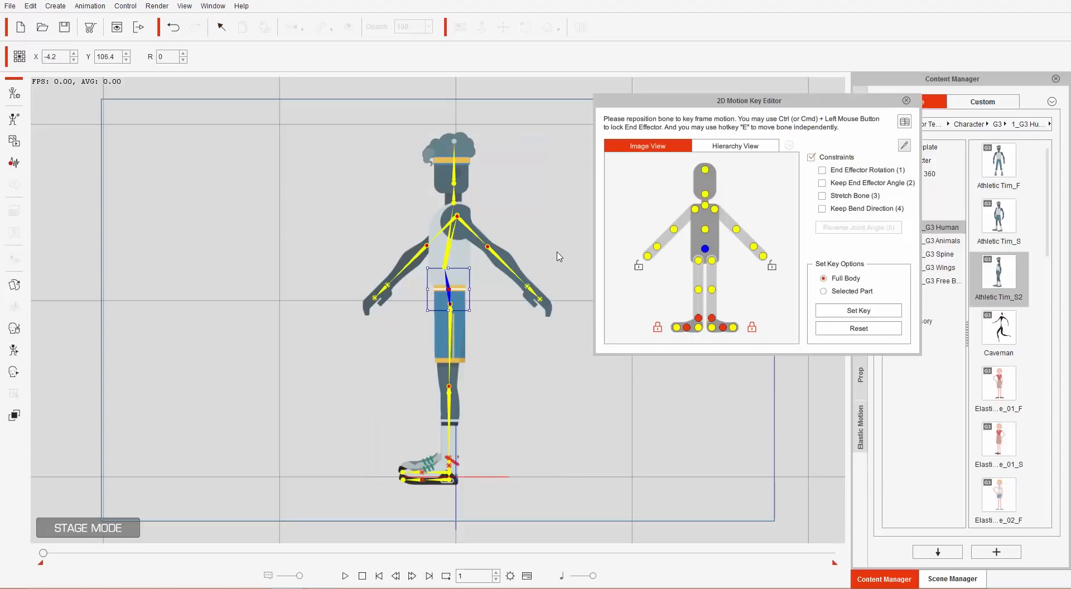
{"action": "left_click_drag", "start_coordinate": [498, 351], "coordinate": [402, 358]}
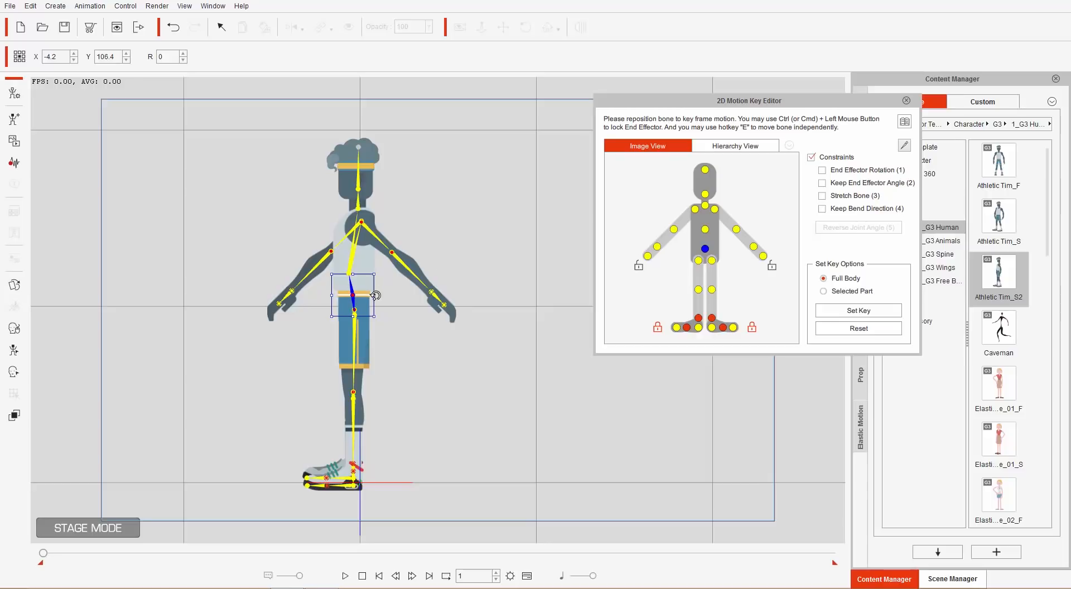
{"action": "left_click_drag", "start_coordinate": [378, 297], "coordinate": [421, 260]}
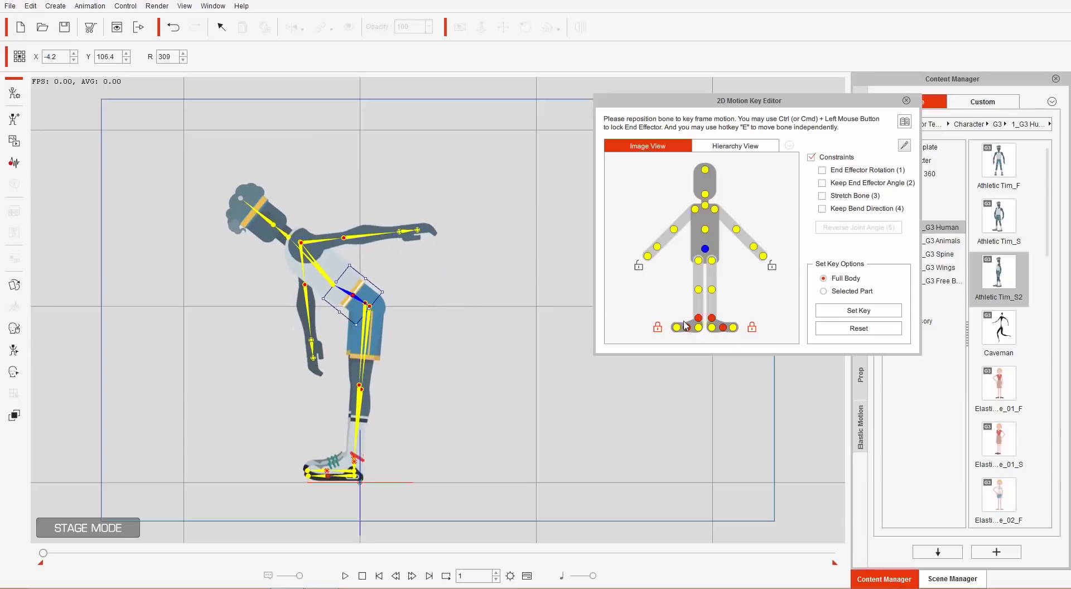
{"action": "left_click", "coordinate": [865, 335]}
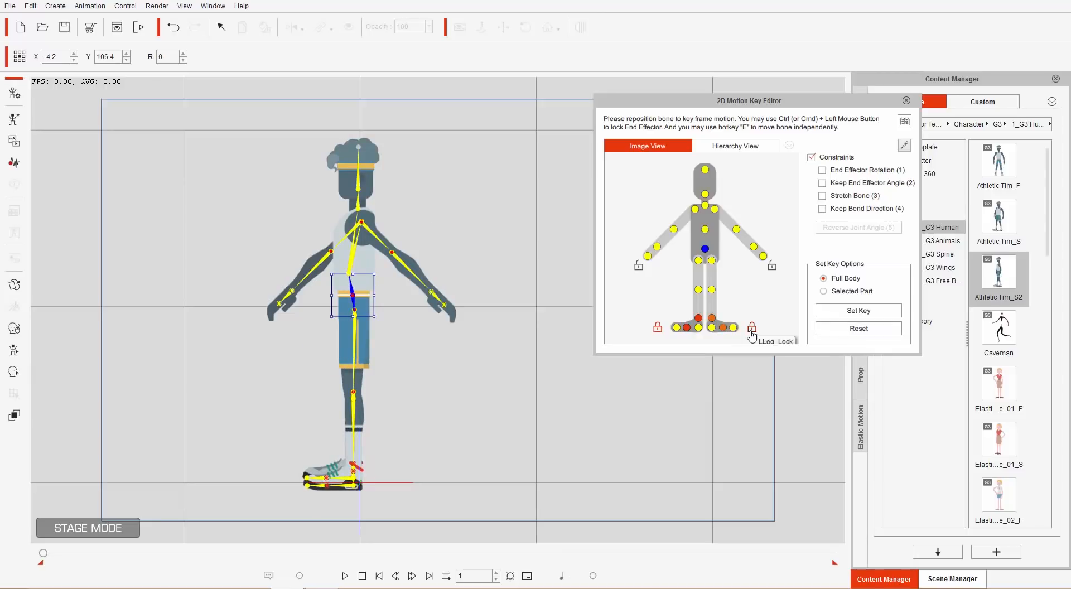
{"action": "left_click", "coordinate": [657, 328]}
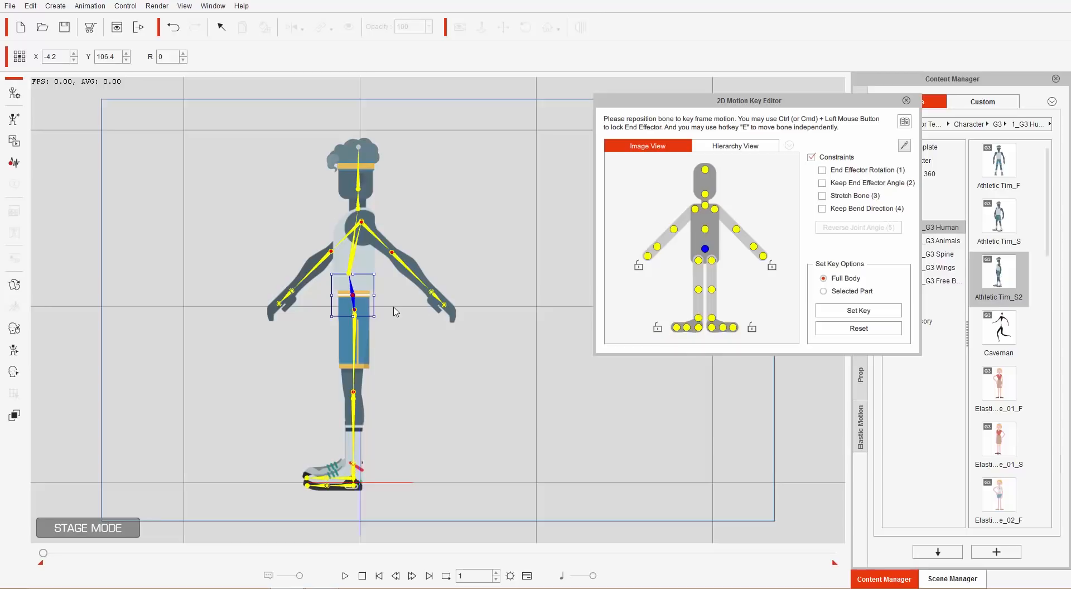
{"action": "left_click_drag", "start_coordinate": [381, 309], "coordinate": [358, 399]}
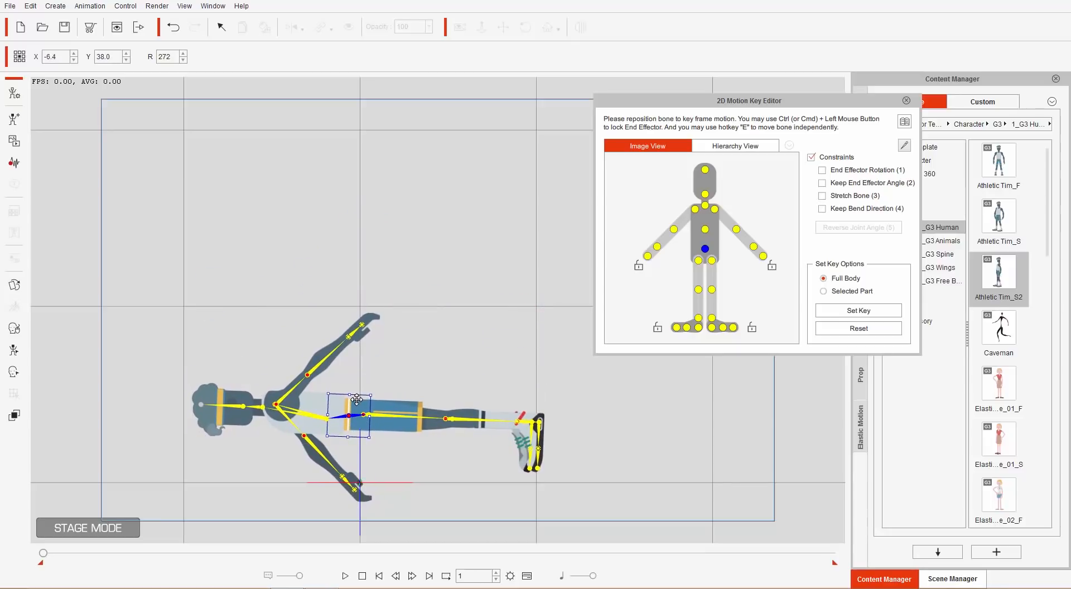
Rotate the left arm to about 134 so it points straight down and the left hand to about 82 so it lies flat
{"action": "left_click", "coordinate": [715, 209]}
{"action": "left_click_drag", "start_coordinate": [309, 424], "coordinate": [125, 440]}
{"action": "left_click", "coordinate": [275, 520]}
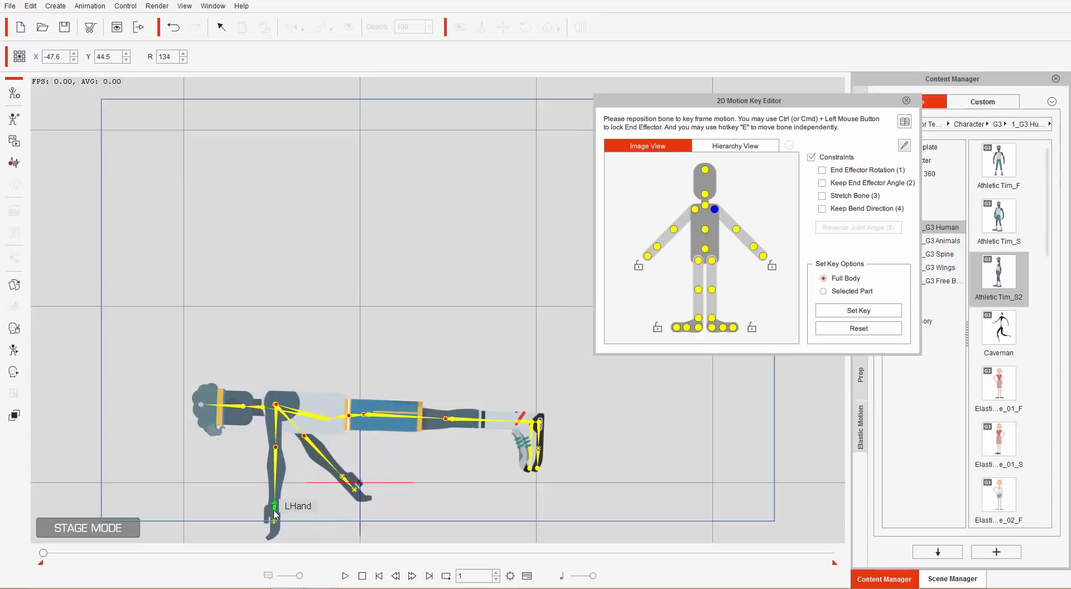
{"action": "left_click_drag", "start_coordinate": [302, 517], "coordinate": [268, 519]}
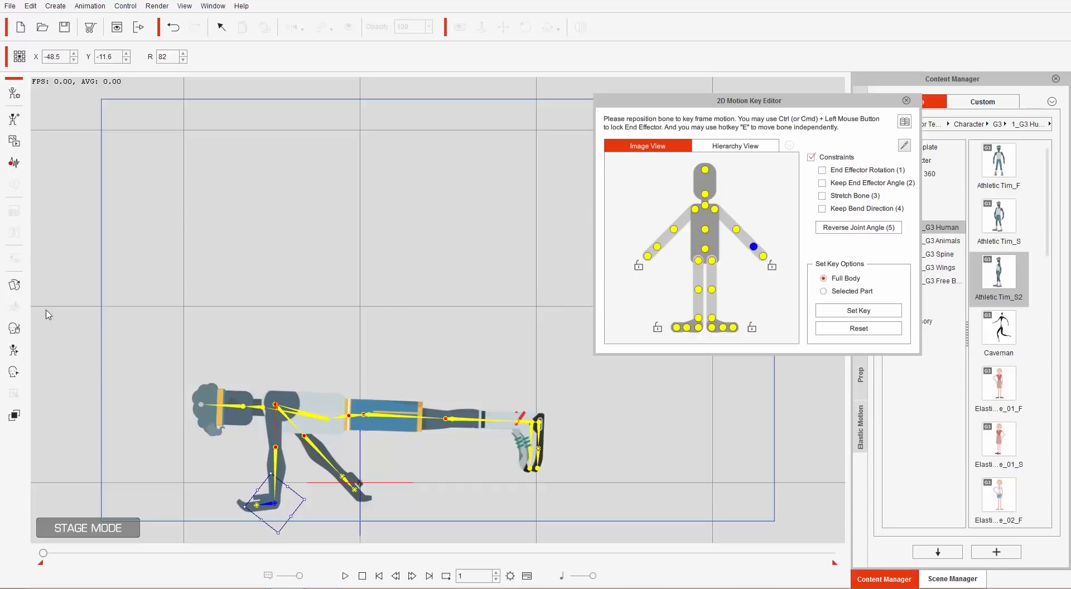
Replace the left hand's sprite with 12_Relaxed in the Sprite Editor
{"action": "left_click", "coordinate": [15, 285]}
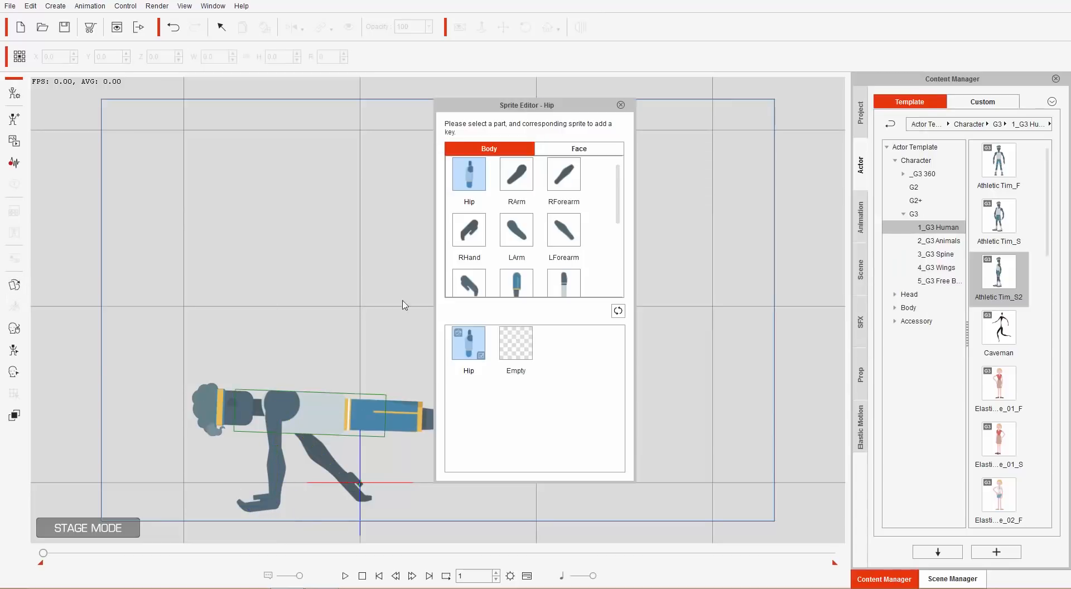
{"action": "left_click", "coordinate": [273, 494]}
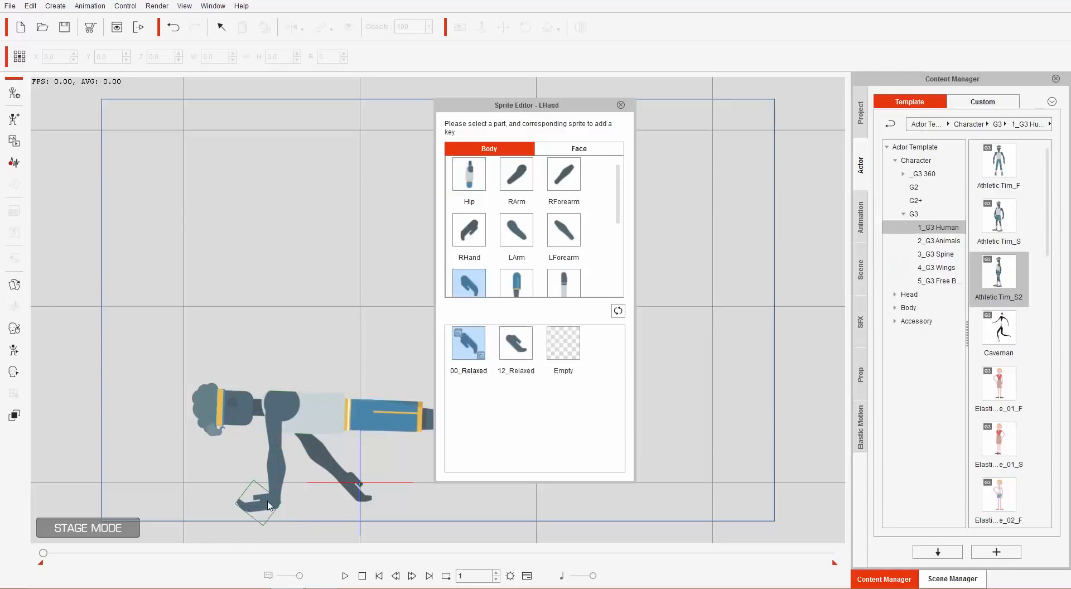
{"action": "left_click", "coordinate": [511, 356]}
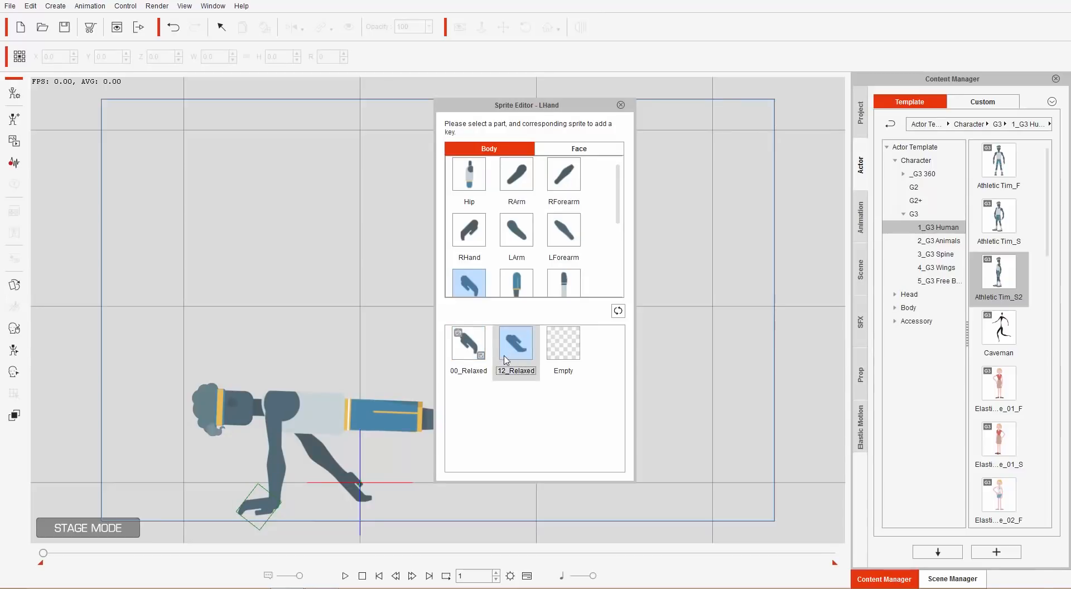
{"action": "left_click", "coordinate": [621, 106]}
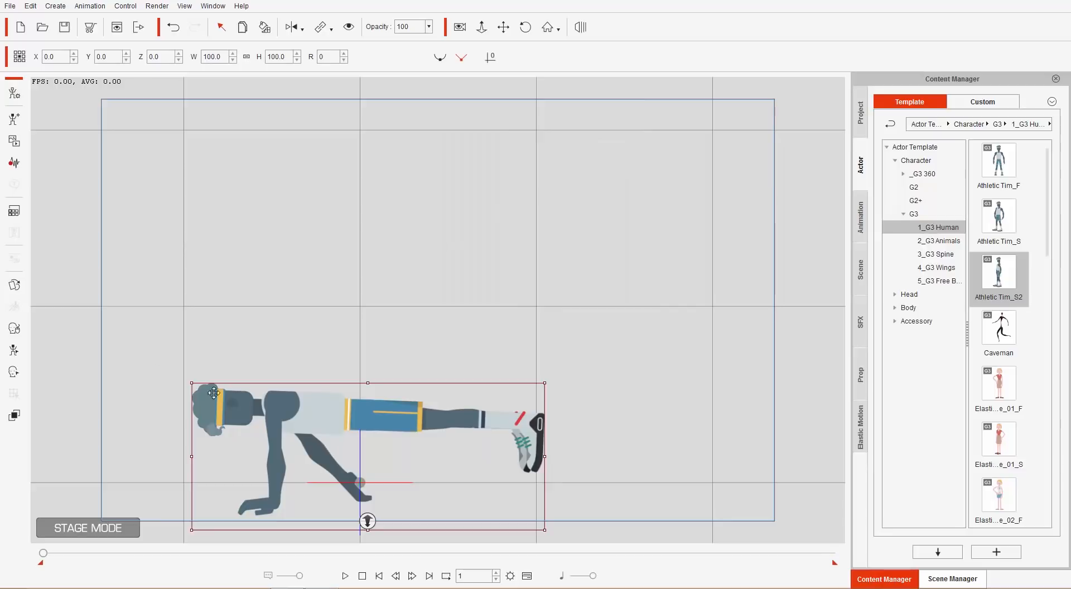
Reopen the 2D Motion Key Editor and rotate the right arm to about 48, straight down alongside the left arm
{"action": "left_click", "coordinate": [12, 351]}
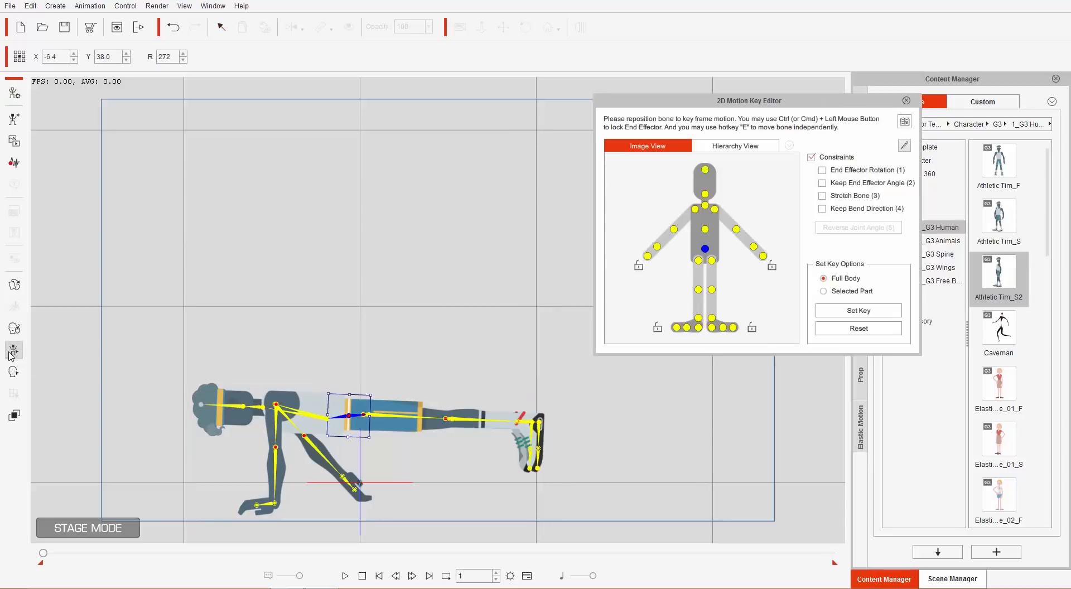
{"action": "left_click", "coordinate": [715, 209]}
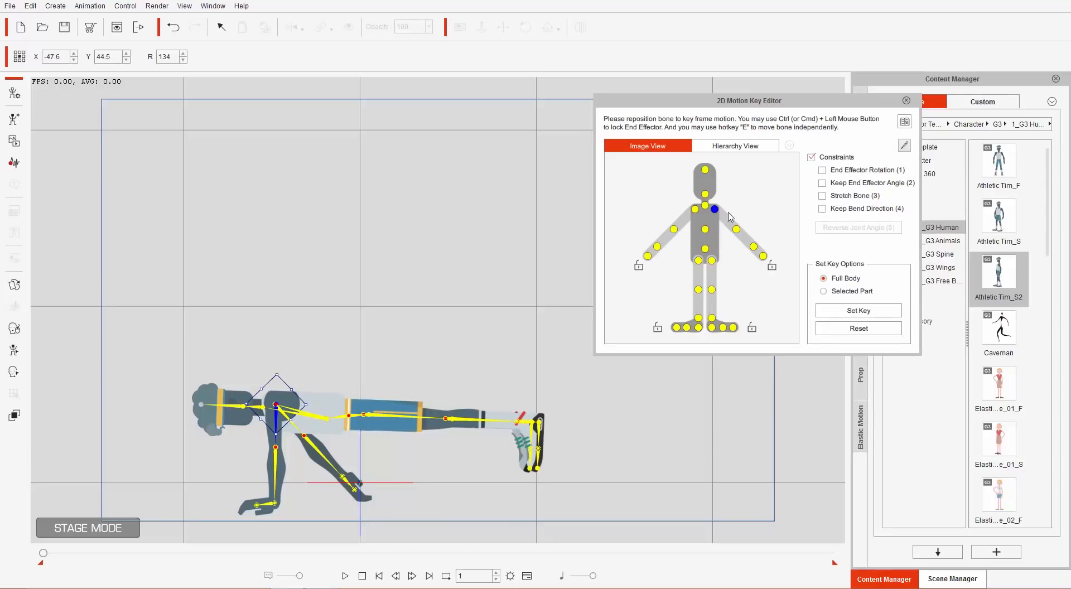
{"action": "left_click", "coordinate": [696, 208]}
{"action": "left_click_drag", "start_coordinate": [300, 418], "coordinate": [280, 434]}
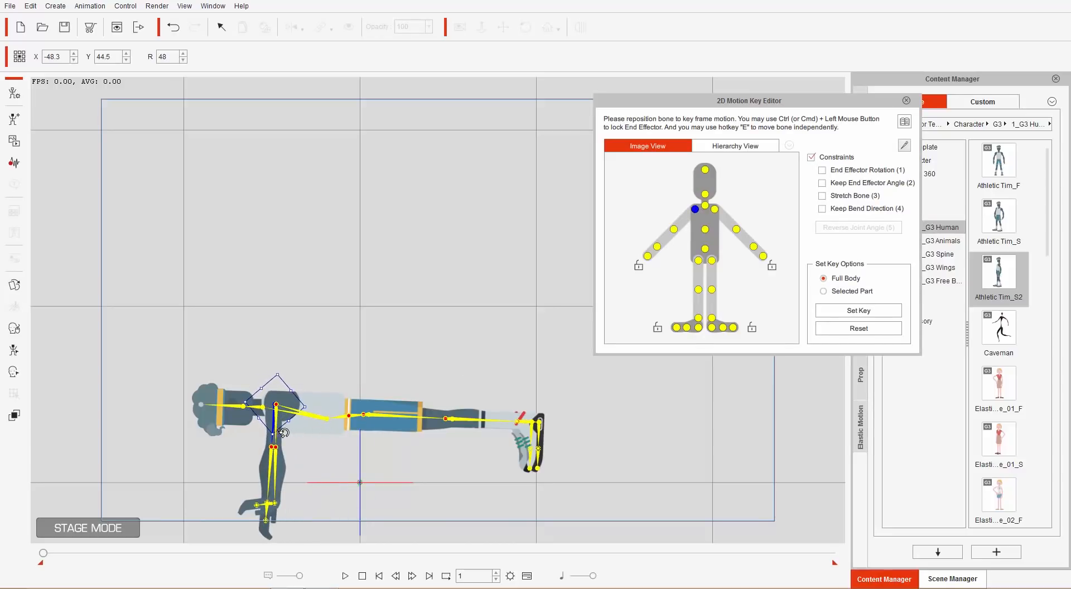
Rotate the right hand at the wrist to about 70 so it lies flat beside the left hand
{"action": "left_click", "coordinate": [647, 256]}
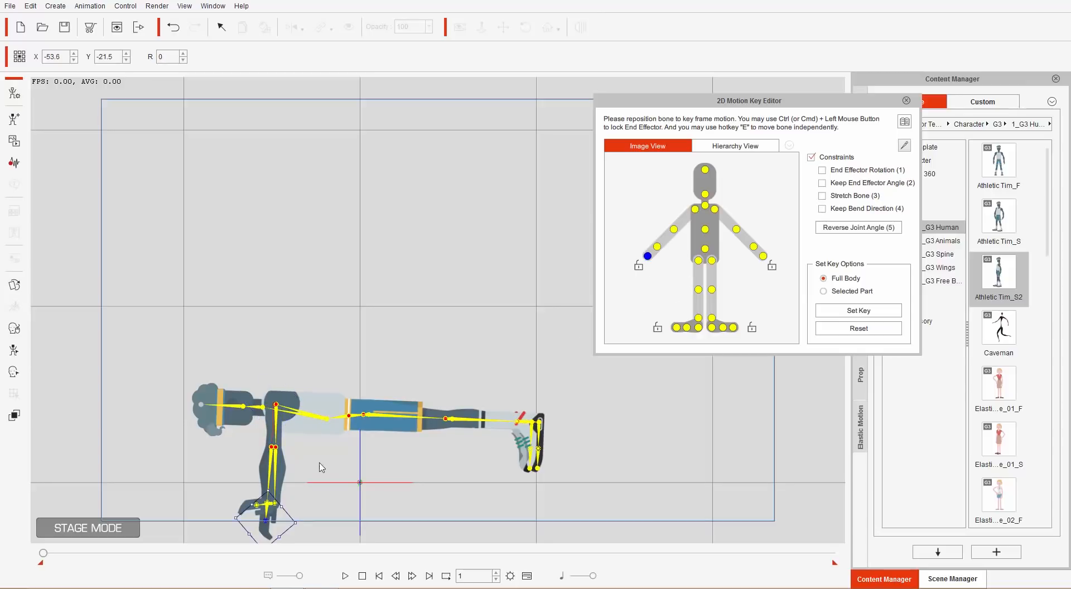
{"action": "left_click_drag", "start_coordinate": [295, 515], "coordinate": [293, 522]}
{"action": "left_click", "coordinate": [658, 247]}
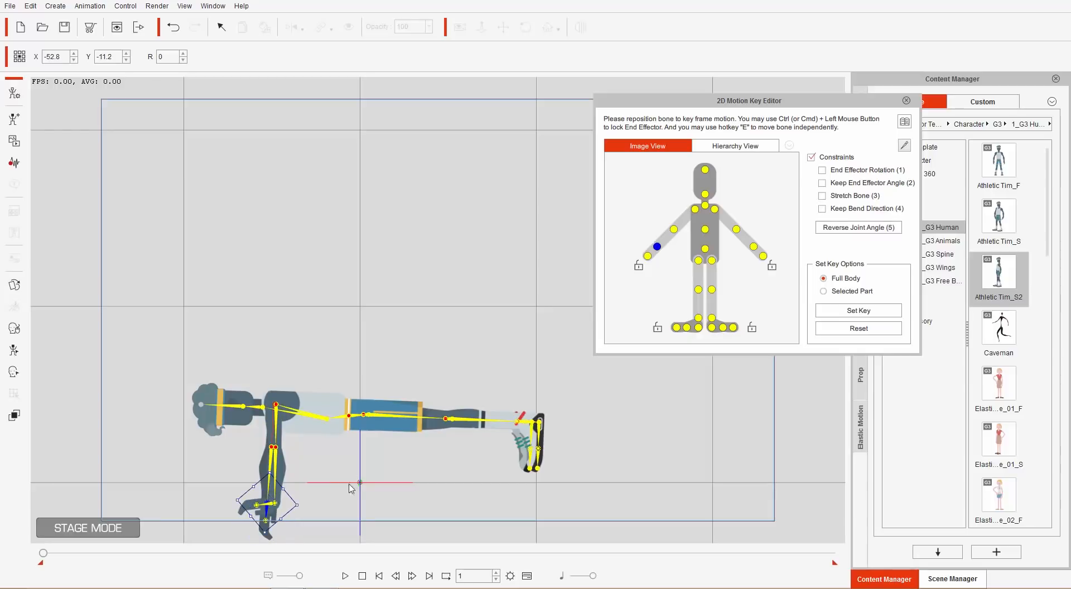
{"action": "left_click_drag", "start_coordinate": [297, 492], "coordinate": [277, 510]}
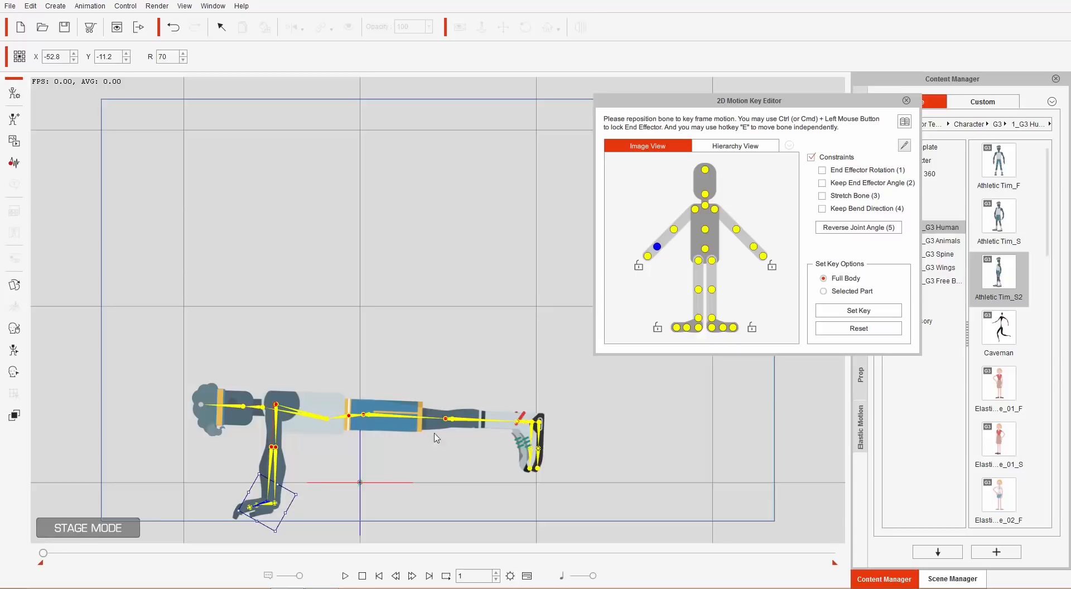
Rotate the left thigh to about 6 and the right thigh to match, angling both legs slightly downward
{"action": "left_click", "coordinate": [374, 418]}
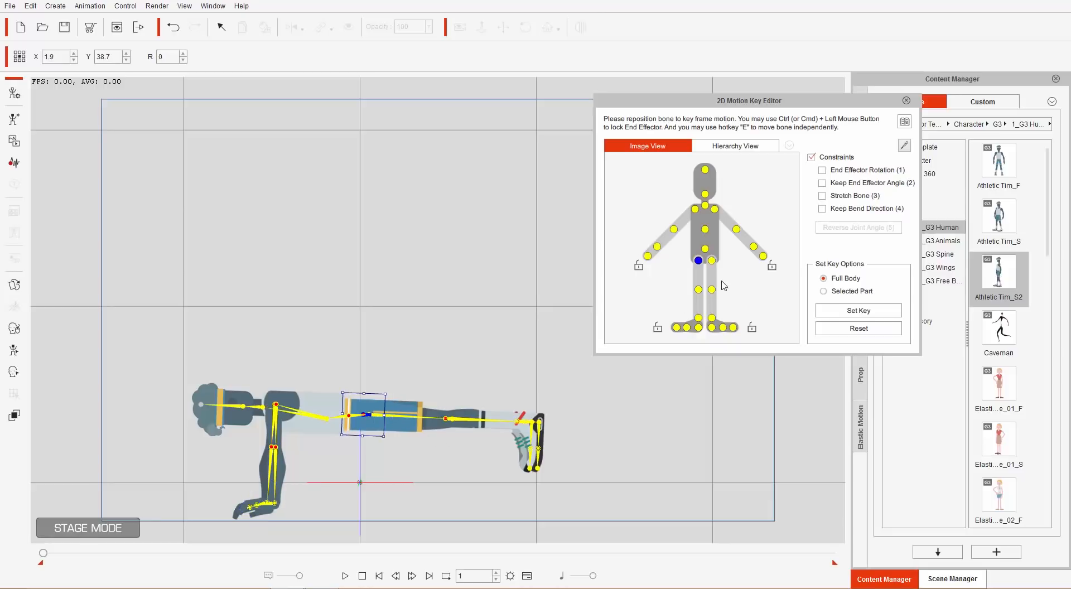
{"action": "left_click", "coordinate": [712, 260]}
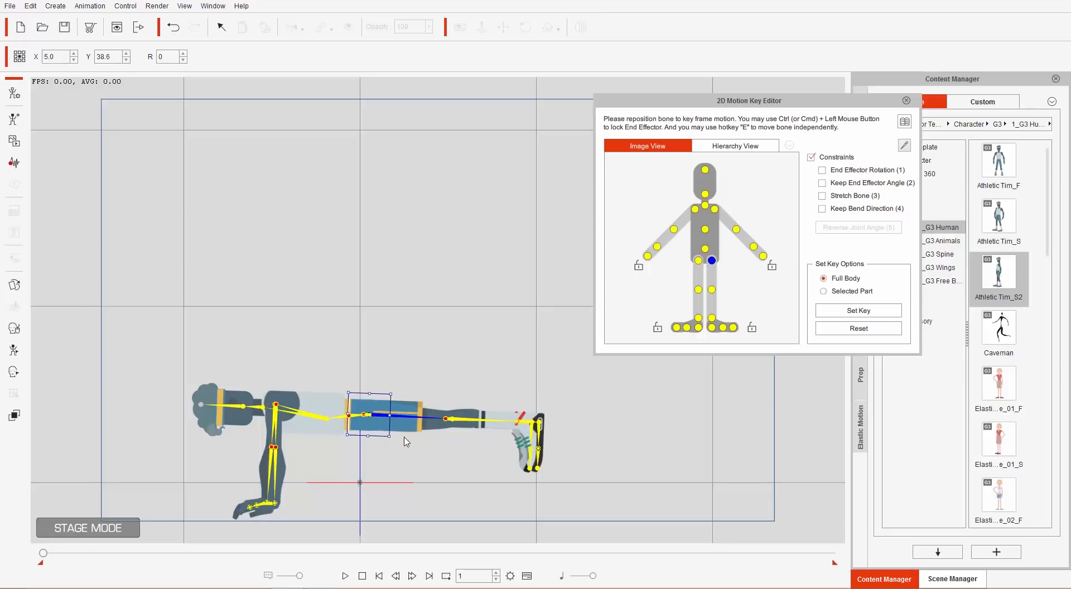
{"action": "left_click_drag", "start_coordinate": [407, 440], "coordinate": [403, 445]}
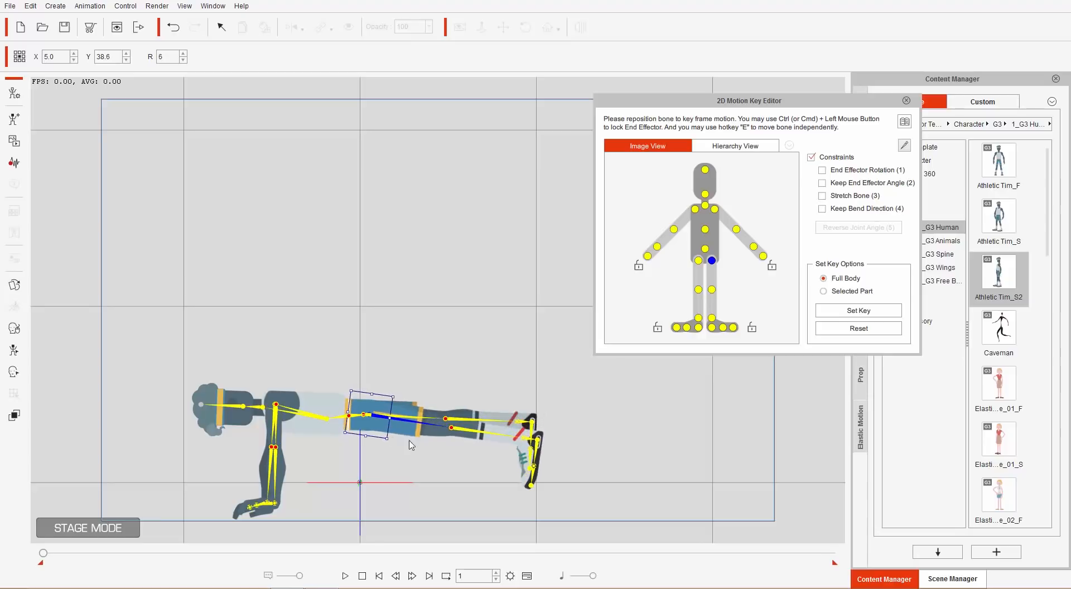
{"action": "left_click", "coordinate": [699, 261]}
{"action": "left_click_drag", "start_coordinate": [386, 439], "coordinate": [393, 445]}
Rotate the hip to about 278 and raise it to about Y 46 so the hands and feet meet the ground line
{"action": "left_click", "coordinate": [706, 249]}
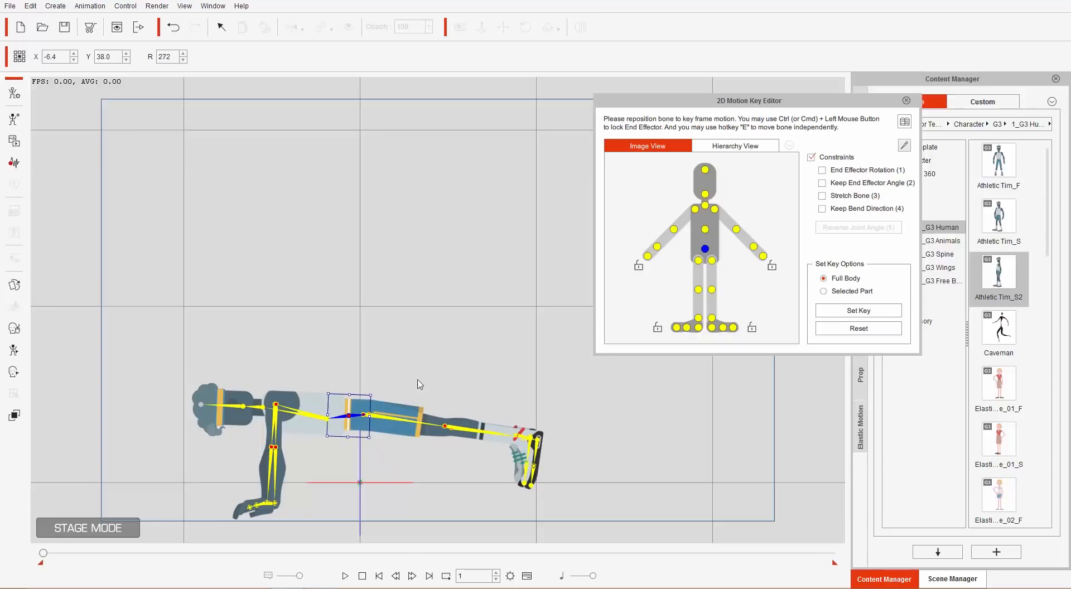
{"action": "left_click_drag", "start_coordinate": [378, 428], "coordinate": [380, 433]}
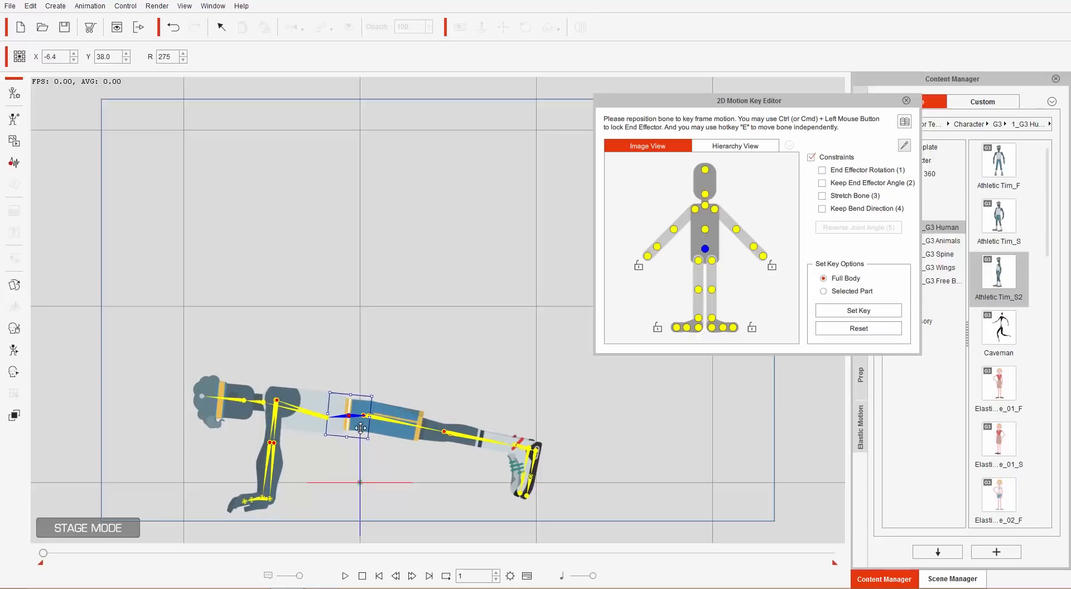
{"action": "left_click_drag", "start_coordinate": [380, 432], "coordinate": [383, 419]}
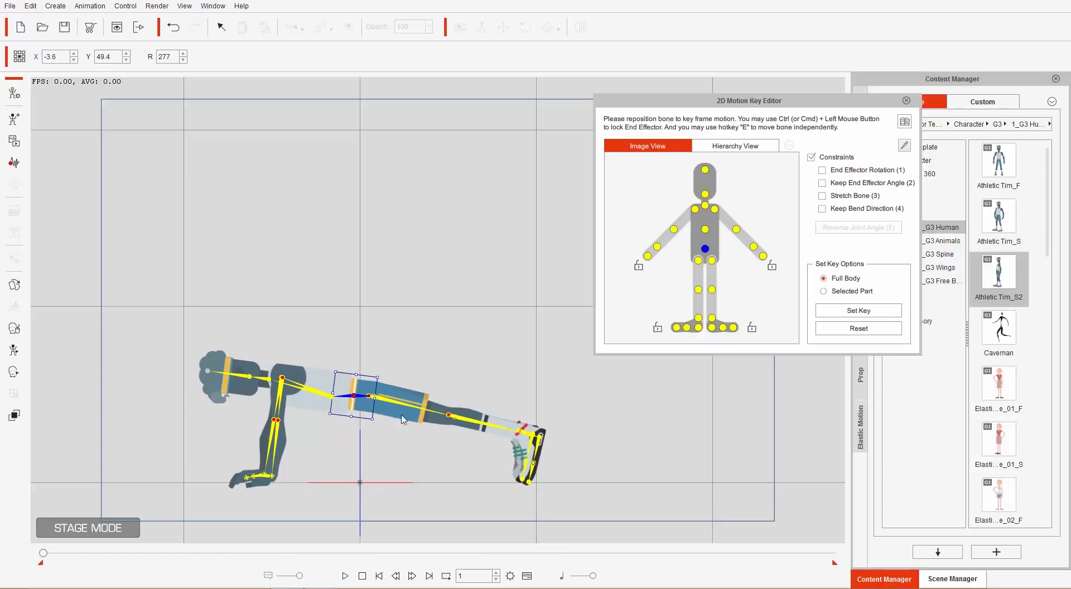
{"action": "left_click_drag", "start_coordinate": [381, 414], "coordinate": [353, 412]}
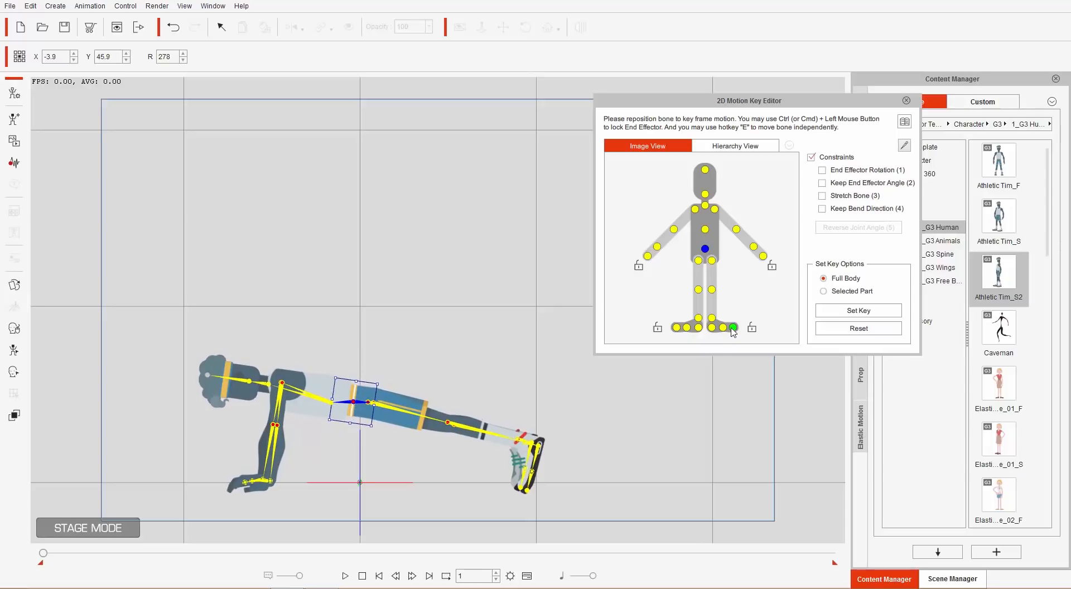
Bend the left toe to about 36 and the right toe to about 33 so both feet push against the ground
{"action": "left_click", "coordinate": [534, 483]}
{"action": "left_click_drag", "start_coordinate": [558, 479], "coordinate": [544, 488]}
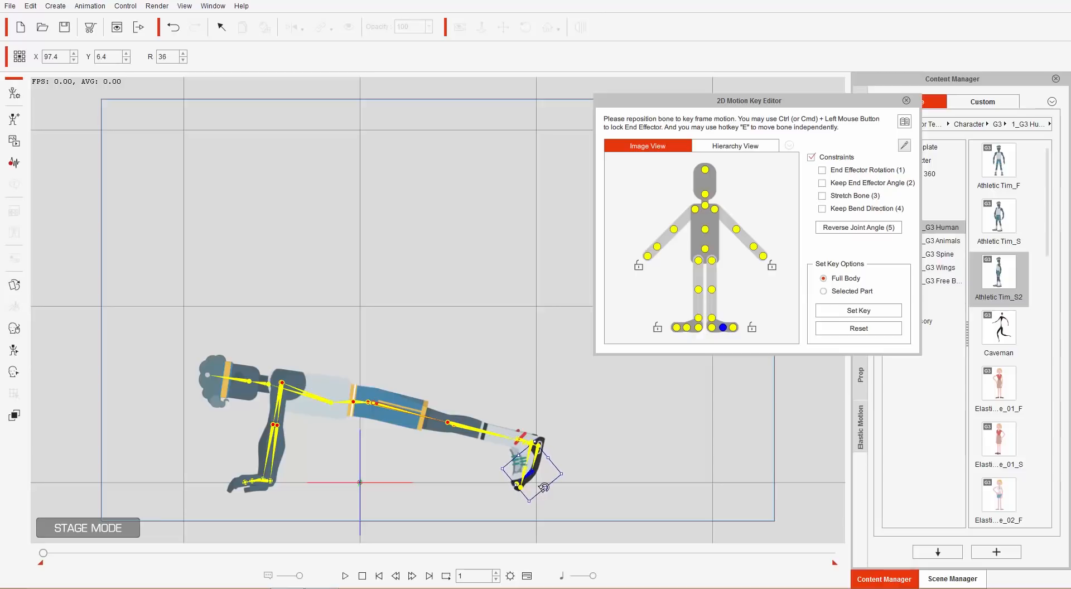
{"action": "left_click", "coordinate": [687, 328]}
{"action": "left_click_drag", "start_coordinate": [542, 491], "coordinate": [536, 489]}
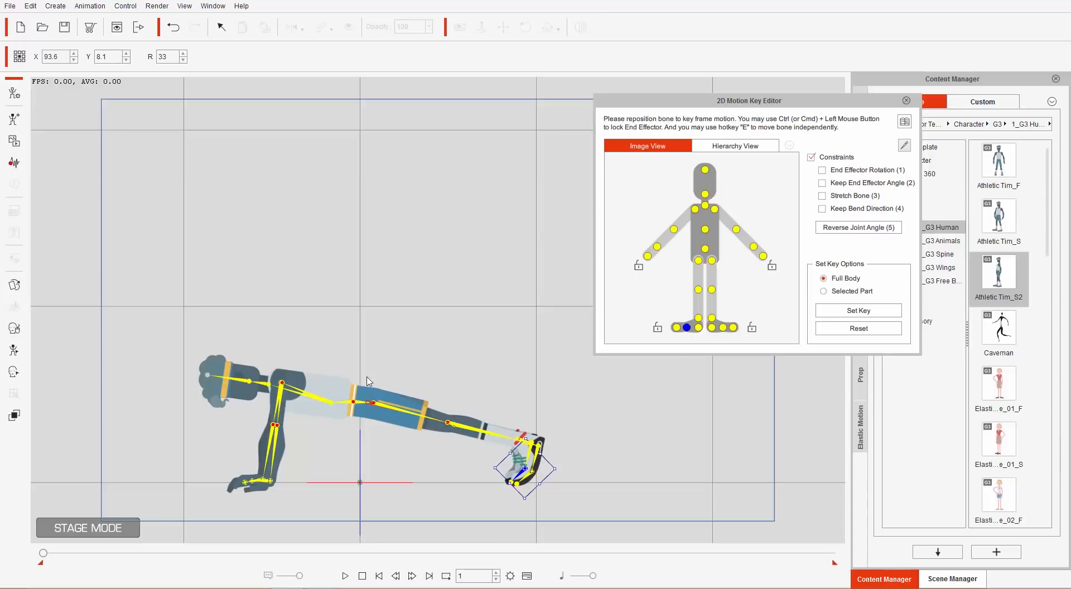
Show the timeline, go to frame 10, and lock both hands and both feet in place
{"action": "key", "text": "F3"}
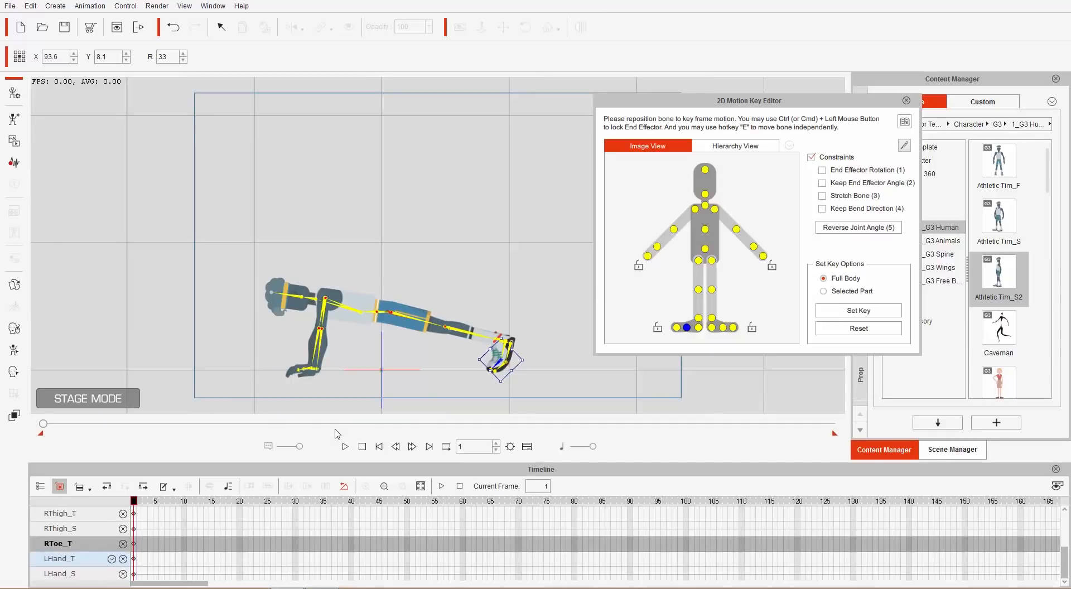
{"action": "mouse_move", "coordinate": [177, 508]}
{"action": "left_mouse_down"}
{"action": "mouse_move", "coordinate": [151, 505]}
{"action": "mouse_move", "coordinate": [184, 505]}
{"action": "left_mouse_up"}
{"action": "left_click", "coordinate": [772, 268]}
{"action": "left_click", "coordinate": [638, 269]}
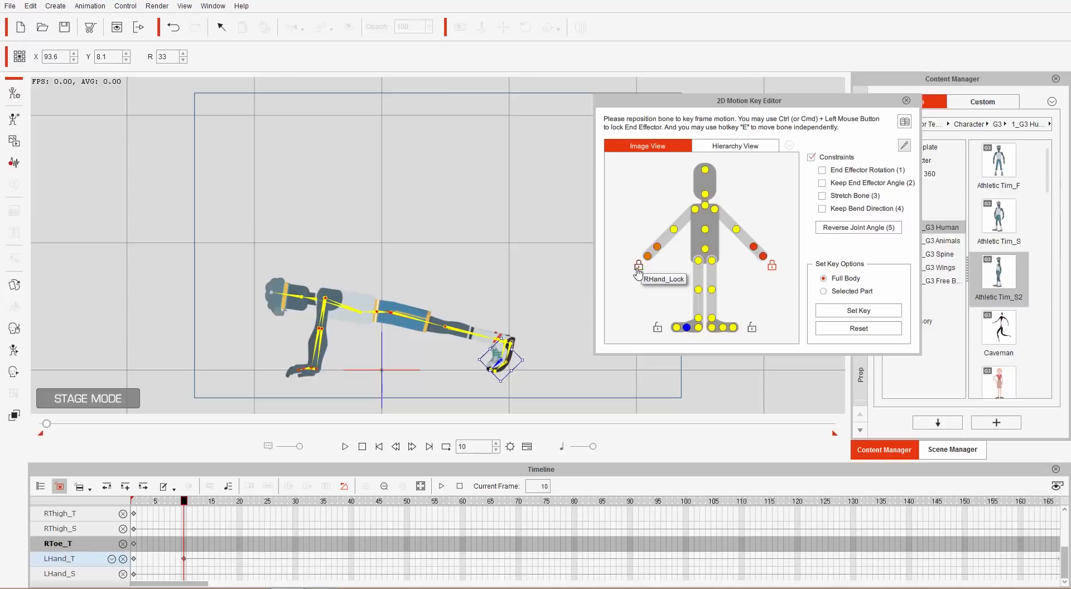
{"action": "left_click", "coordinate": [657, 328]}
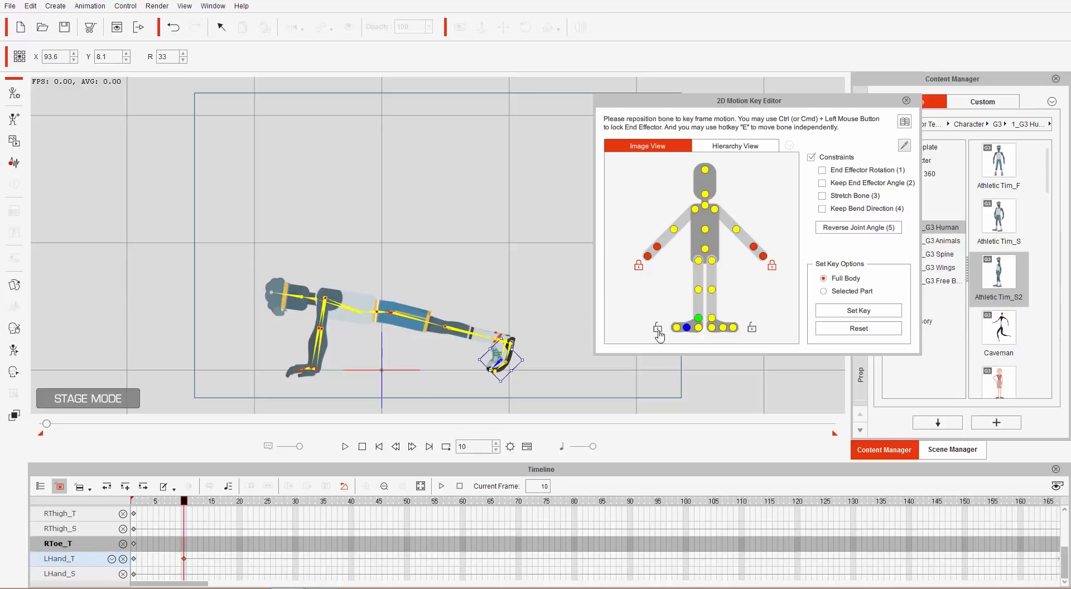
{"action": "left_click", "coordinate": [751, 328]}
Lower the hip at frame 10 to about X -7, Y 41 so the arms start to bend
{"action": "left_click", "coordinate": [706, 250]}
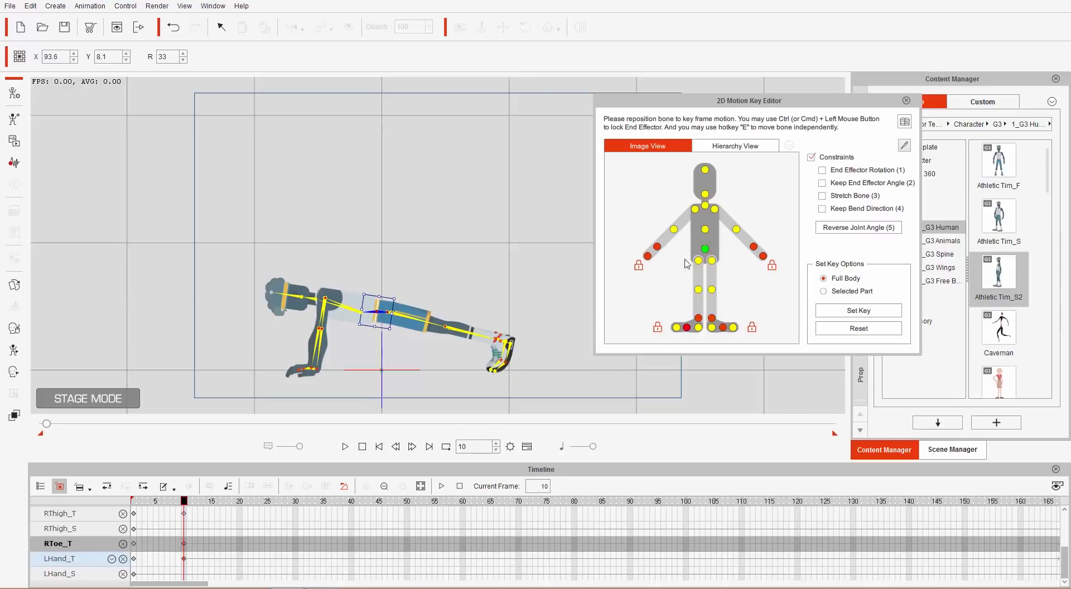
{"action": "left_click_drag", "start_coordinate": [382, 306], "coordinate": [377, 342]}
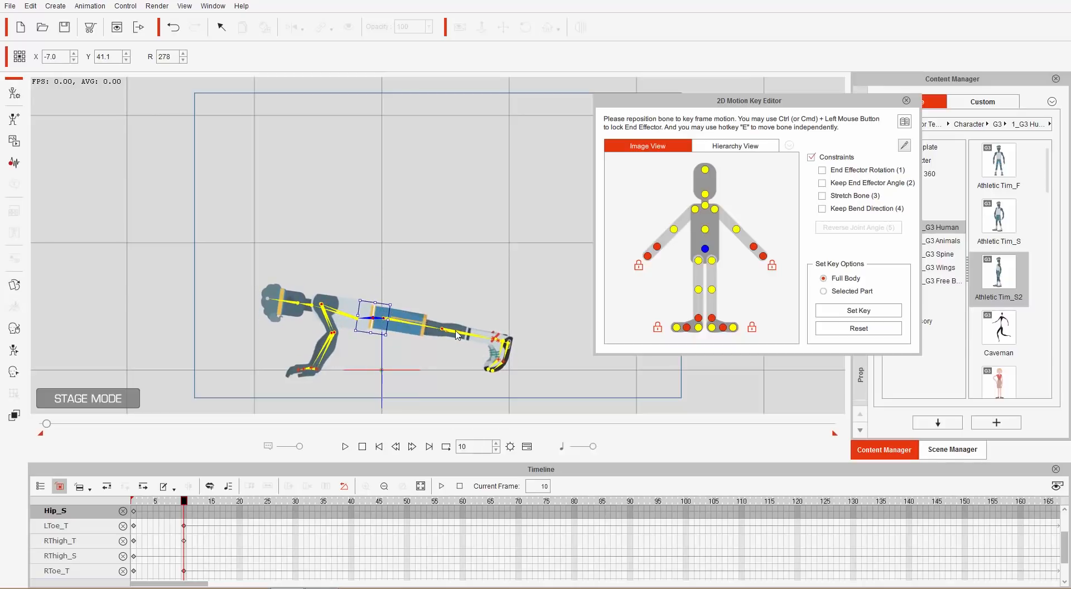
Undo the last hip move, enable Stretch Bone, and lower the hip at frame 10 to about X -8.7, Y 16.1
{"action": "key", "text": "ctrl+z"}
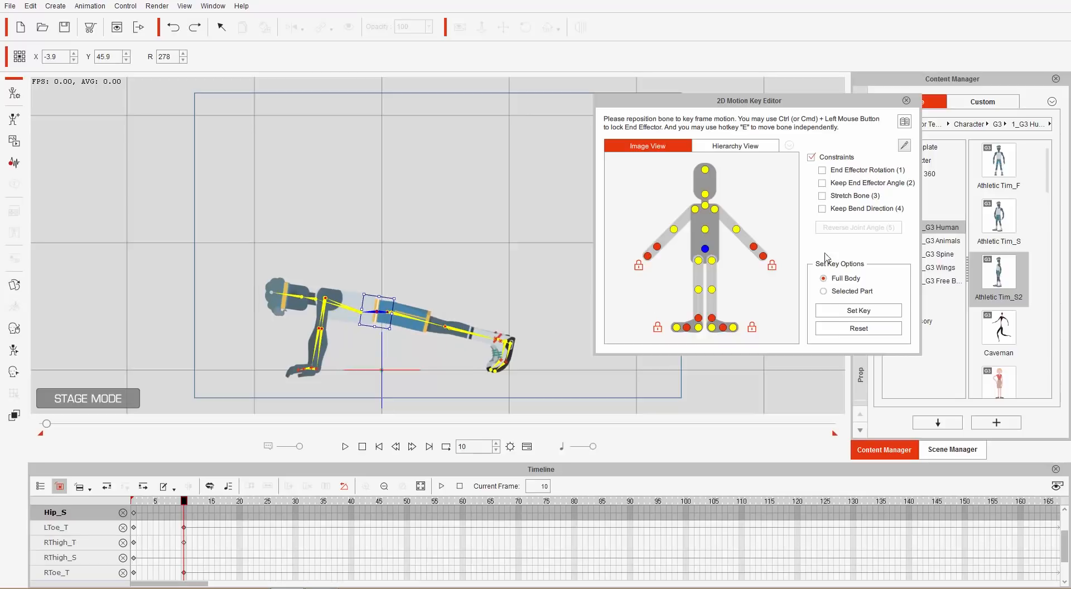
{"action": "left_click", "coordinate": [823, 196]}
{"action": "left_click_drag", "start_coordinate": [378, 304], "coordinate": [375, 331]}
{"action": "left_click_drag", "start_coordinate": [373, 332], "coordinate": [396, 331]}
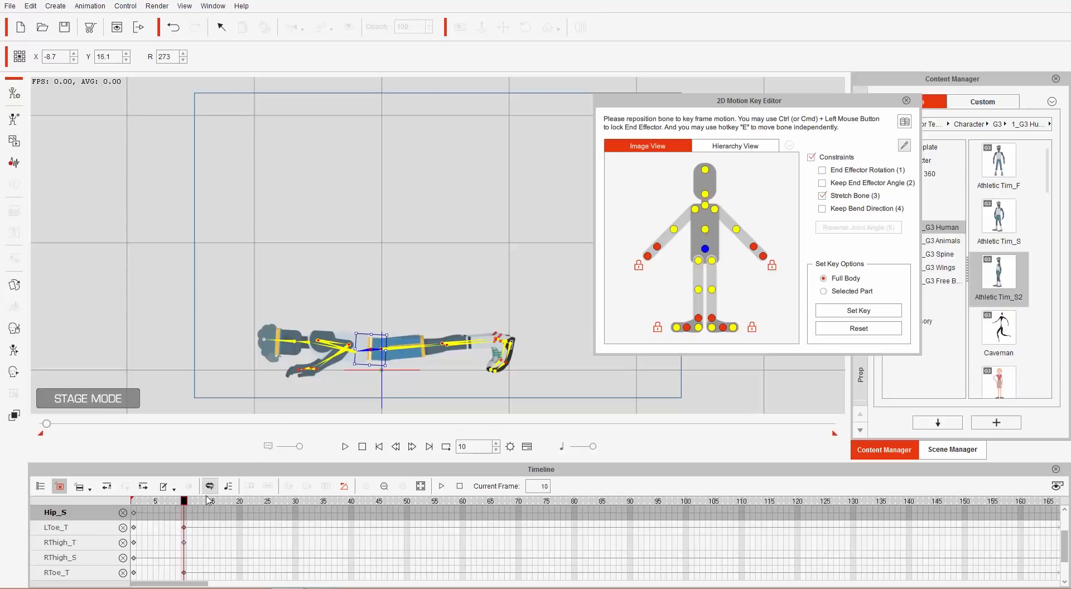
Return to frame 1 and lock both hands and both feet in place
{"action": "mouse_move", "coordinate": [186, 505]}
{"action": "left_mouse_down"}
{"action": "mouse_move", "coordinate": [111, 511]}
{"action": "mouse_move", "coordinate": [197, 518]}
{"action": "mouse_move", "coordinate": [180, 519]}
{"action": "left_mouse_up"}
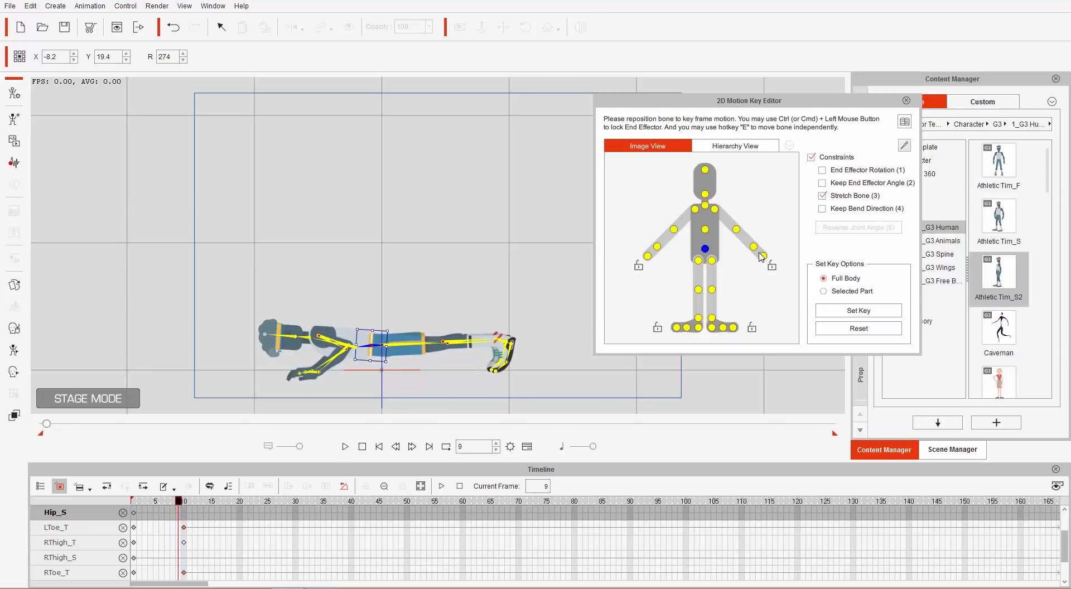
{"action": "left_click_drag", "start_coordinate": [184, 510], "coordinate": [130, 511]}
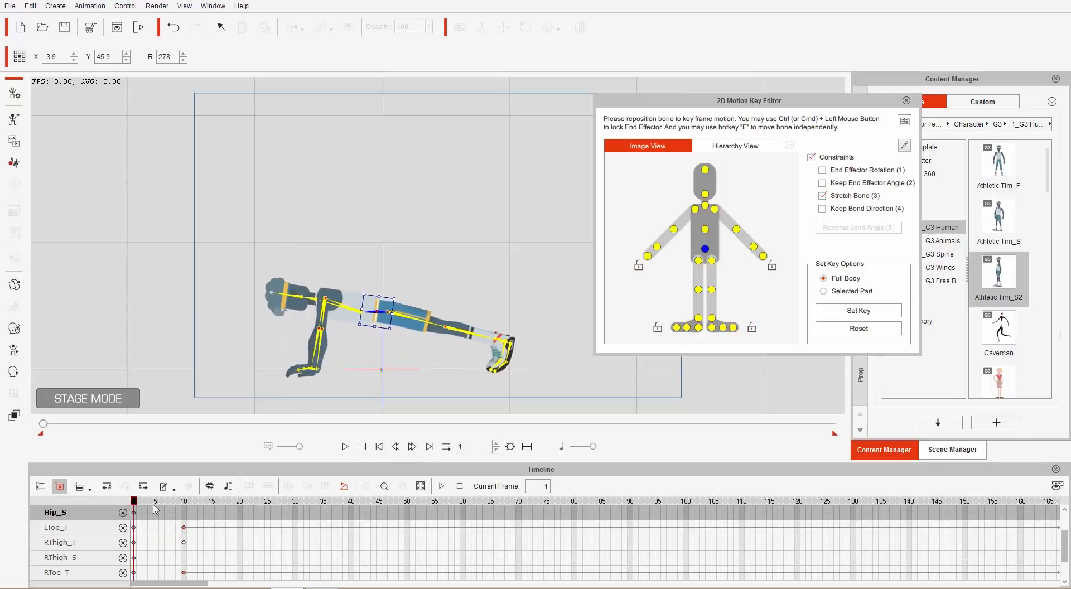
{"action": "left_click", "coordinate": [639, 266]}
{"action": "left_click", "coordinate": [771, 267]}
{"action": "left_click", "coordinate": [753, 328]}
{"action": "left_click", "coordinate": [658, 328]}
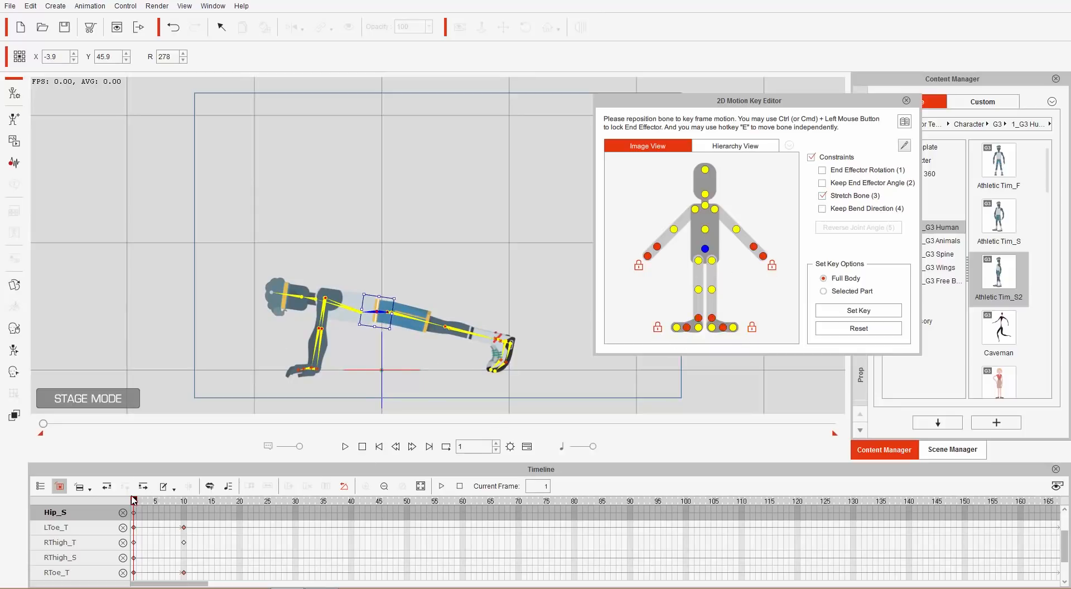
Go to frame 10, show the character's Motion tracks in the timeline, and select the Transform key there
{"action": "left_click_drag", "start_coordinate": [135, 505], "coordinate": [186, 502]}
{"action": "scroll", "coordinate": [198, 526], "scroll_direction": "up", "scroll_amount": 2}
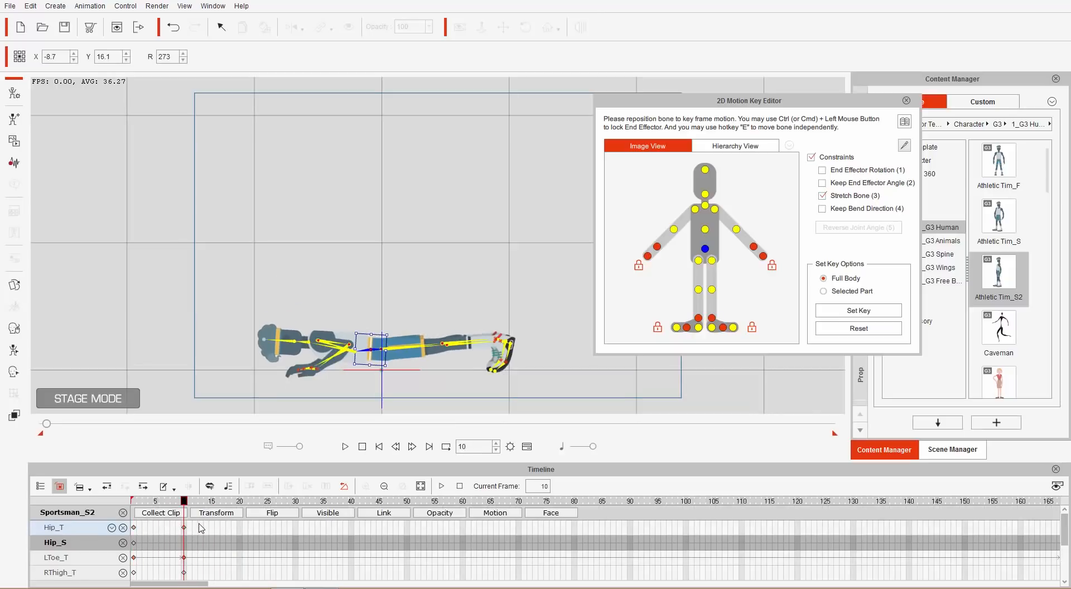
{"action": "left_click", "coordinate": [496, 514]}
{"action": "left_click", "coordinate": [185, 545]}
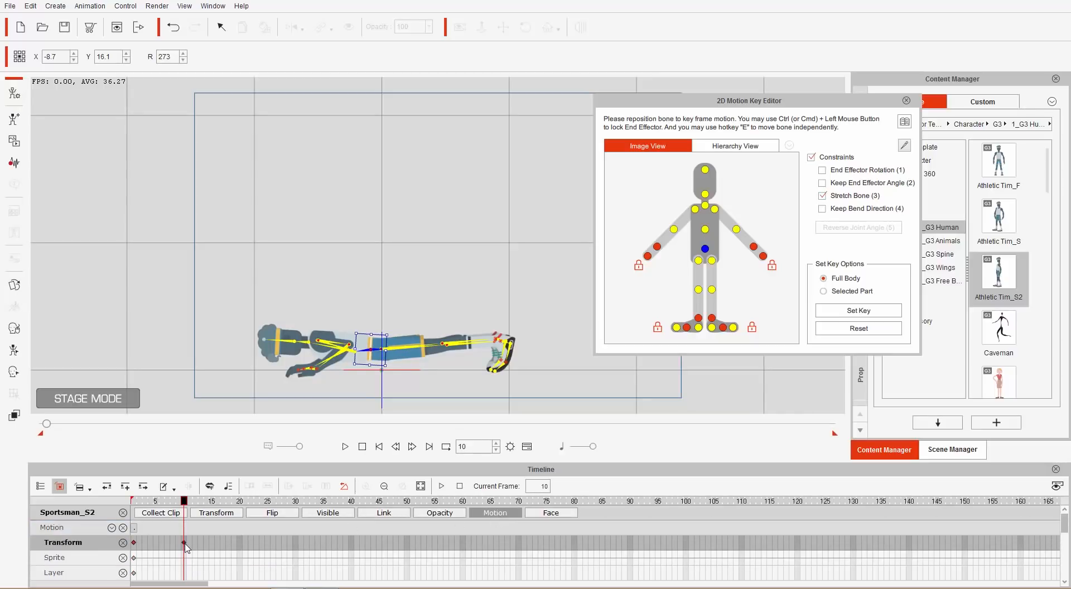
Copy the raised-pose Transform key from frame 1, paste it at frame 25, and play the motion
{"action": "left_click", "coordinate": [134, 544]}
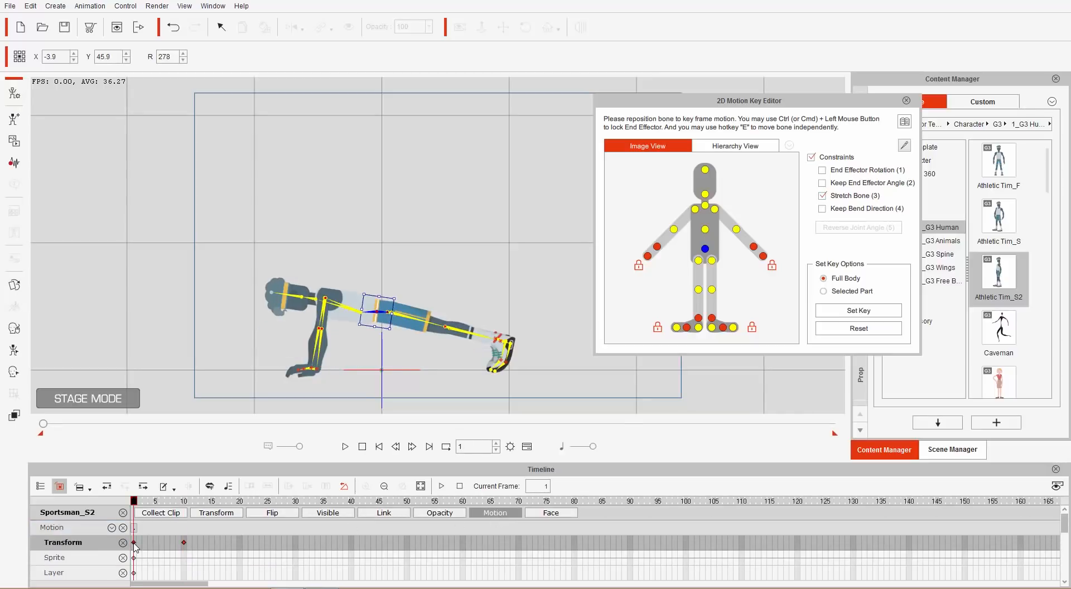
{"action": "right_click", "coordinate": [135, 544]}
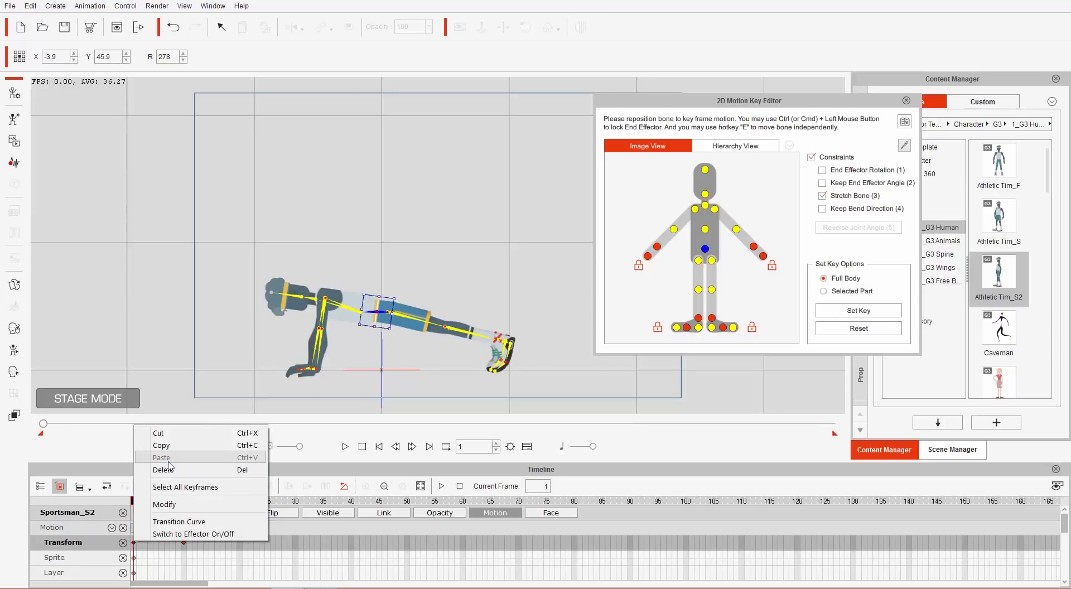
{"action": "left_click", "coordinate": [167, 445]}
{"action": "left_click_drag", "start_coordinate": [200, 504], "coordinate": [270, 508]}
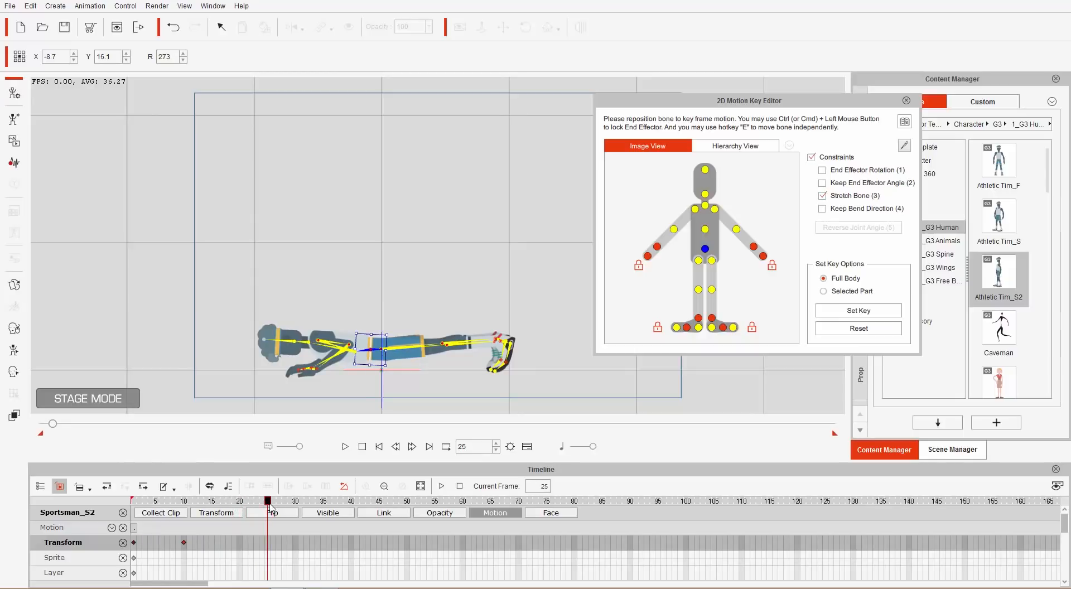
{"action": "right_click", "coordinate": [269, 547]}
{"action": "left_click", "coordinate": [300, 464]}
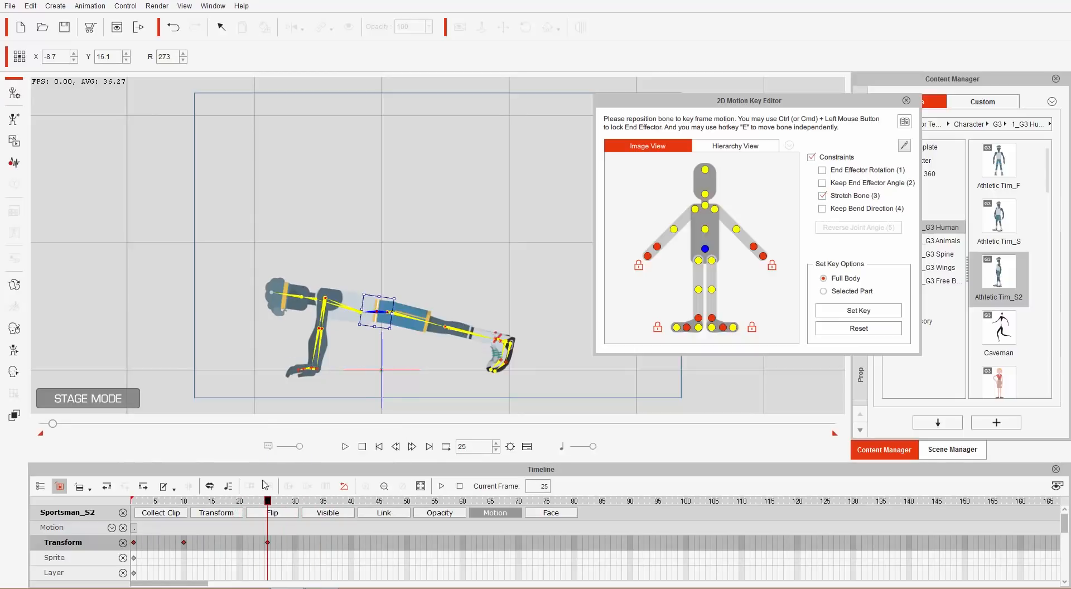
{"action": "key", "text": "space"}
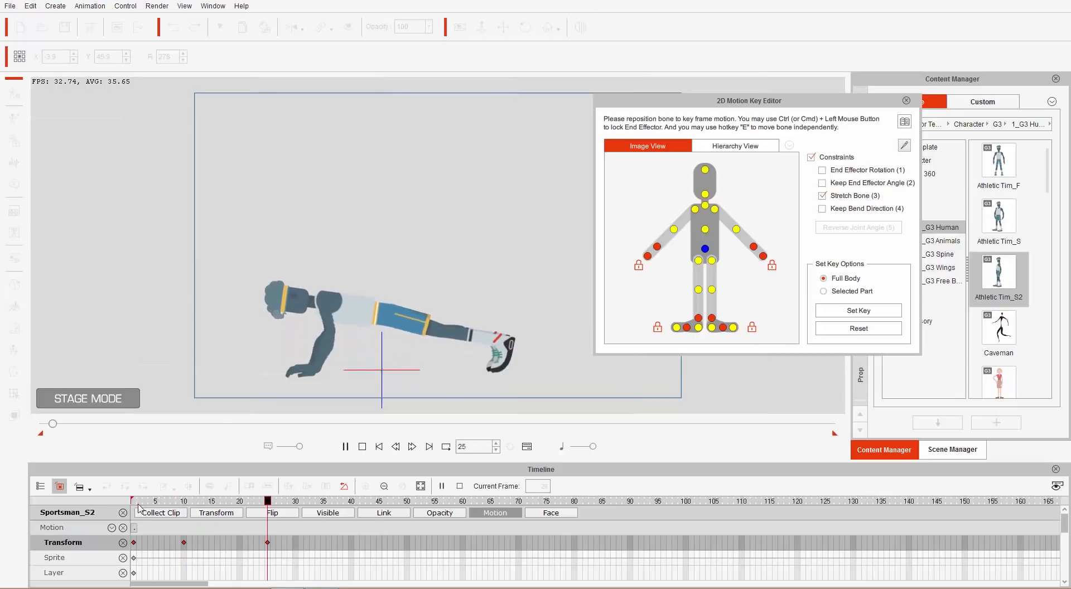
Copy the lowered-pose Transform key from frame 10 and paste it at frame 15
{"action": "left_click_drag", "start_coordinate": [196, 501], "coordinate": [184, 501]}
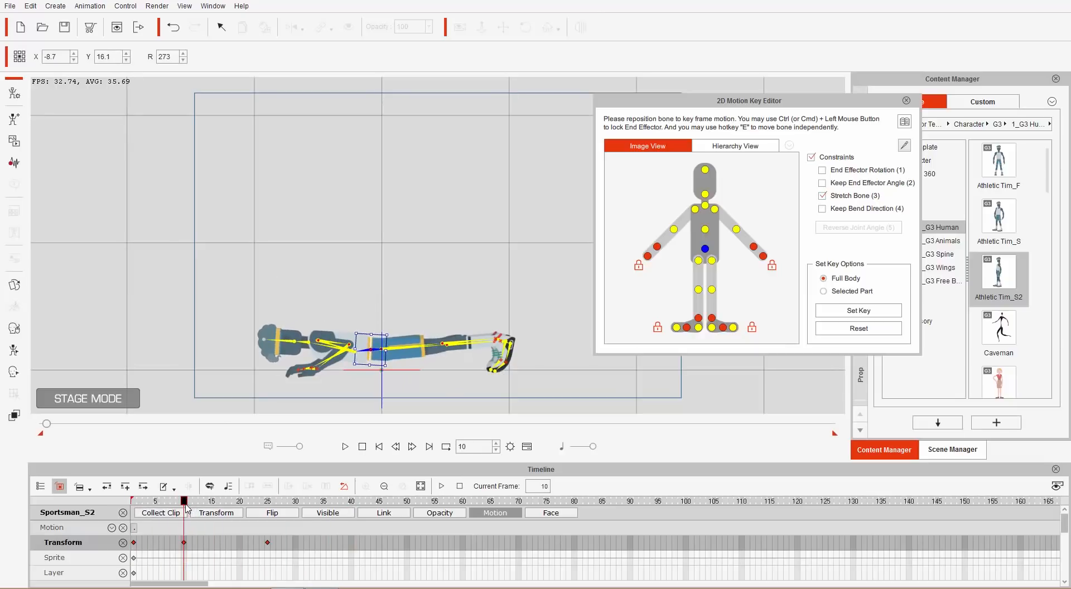
{"action": "right_click", "coordinate": [185, 544]}
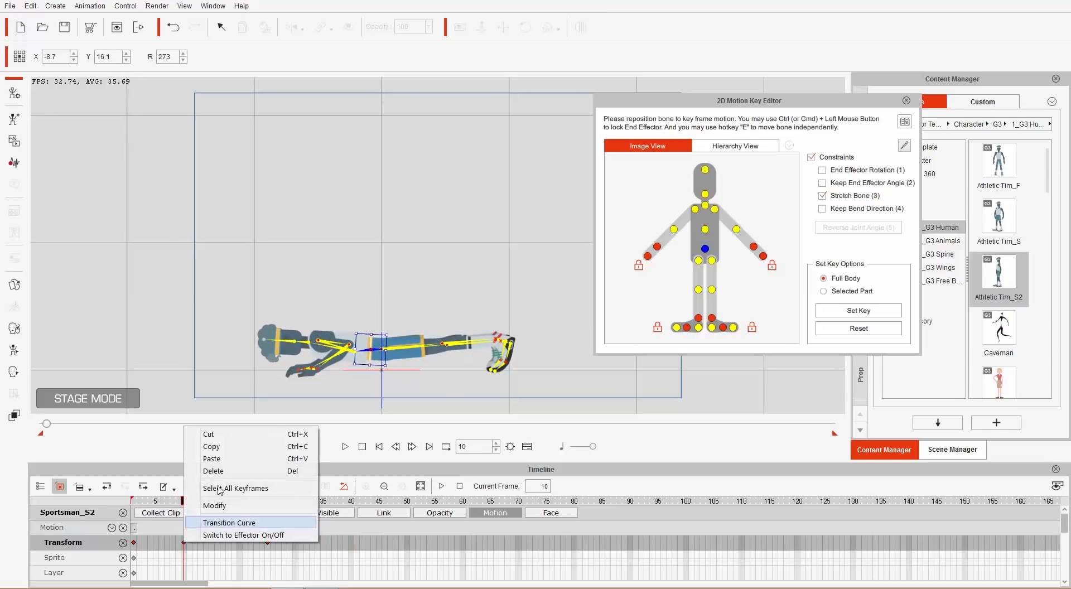
{"action": "left_click", "coordinate": [212, 447]}
{"action": "left_click_drag", "start_coordinate": [186, 504], "coordinate": [212, 502]}
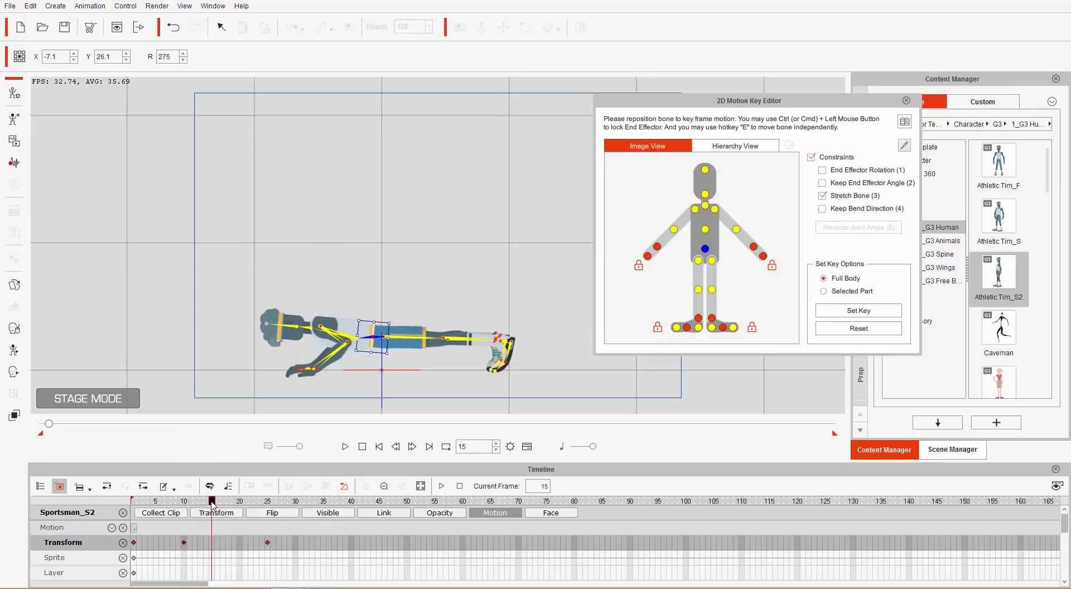
{"action": "right_click", "coordinate": [213, 545]}
{"action": "left_click", "coordinate": [234, 462]}
Play the push-up from frame 1 to check the hold between the two lowered-pose keys
{"action": "left_click", "coordinate": [161, 502]}
{"action": "left_click_drag", "start_coordinate": [161, 504], "coordinate": [93, 510]}
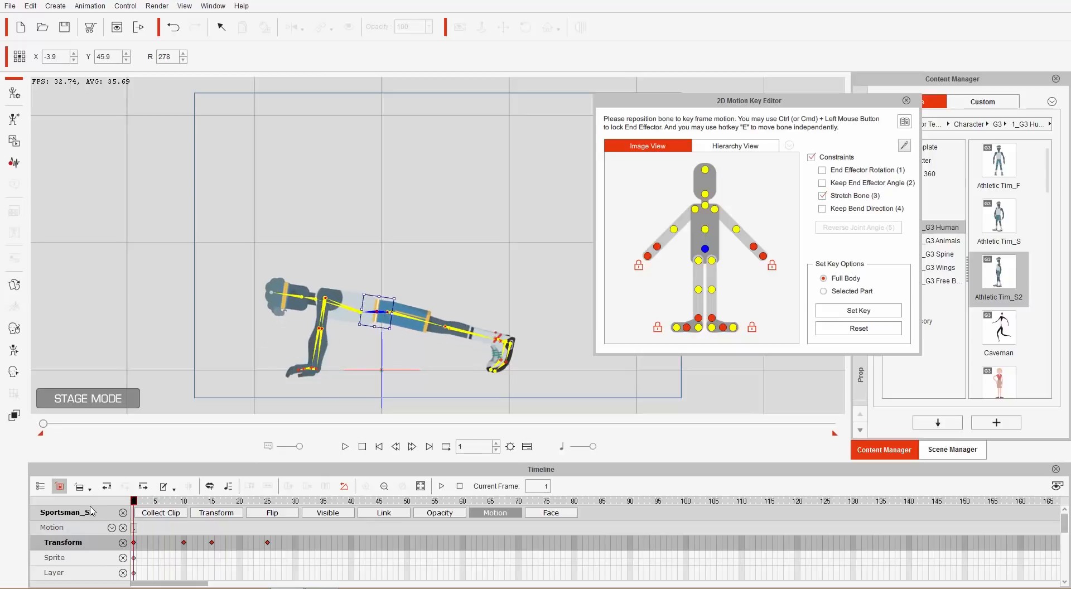
{"action": "key", "text": "space"}
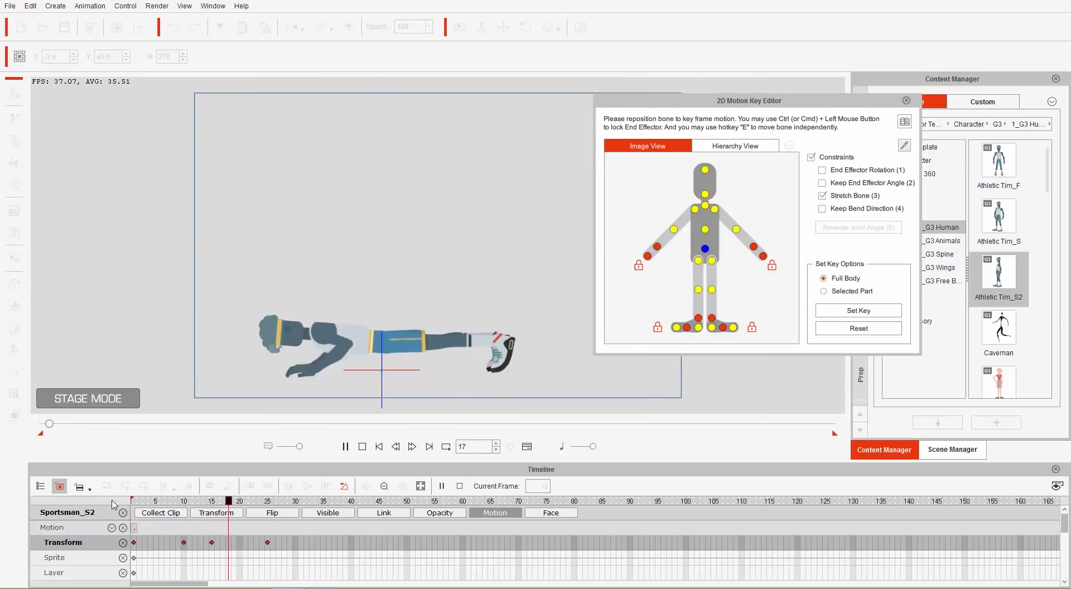
Show the Collect Clip track and select its range from frame 25 back to frame 1
{"action": "left_click_drag", "start_coordinate": [262, 502], "coordinate": [269, 504]}
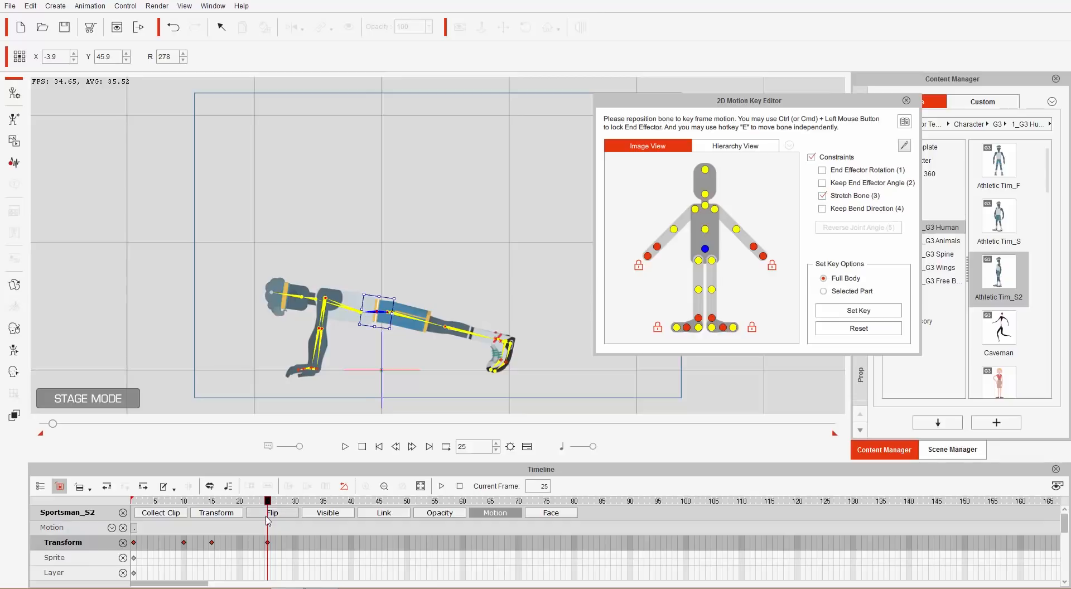
{"action": "left_click", "coordinate": [173, 514]}
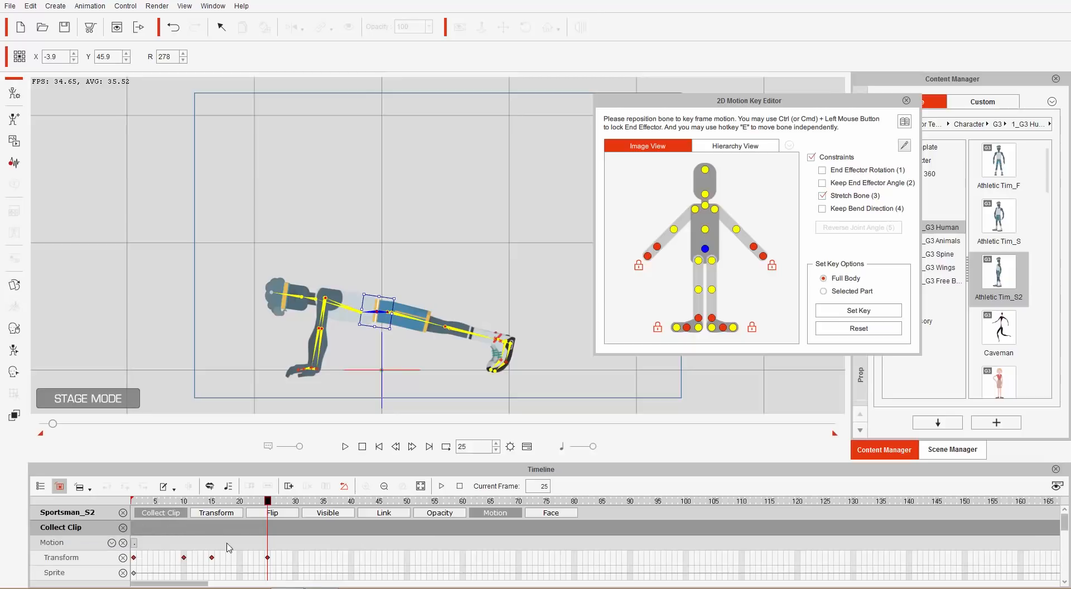
{"action": "left_click_drag", "start_coordinate": [264, 534], "coordinate": [125, 533]}
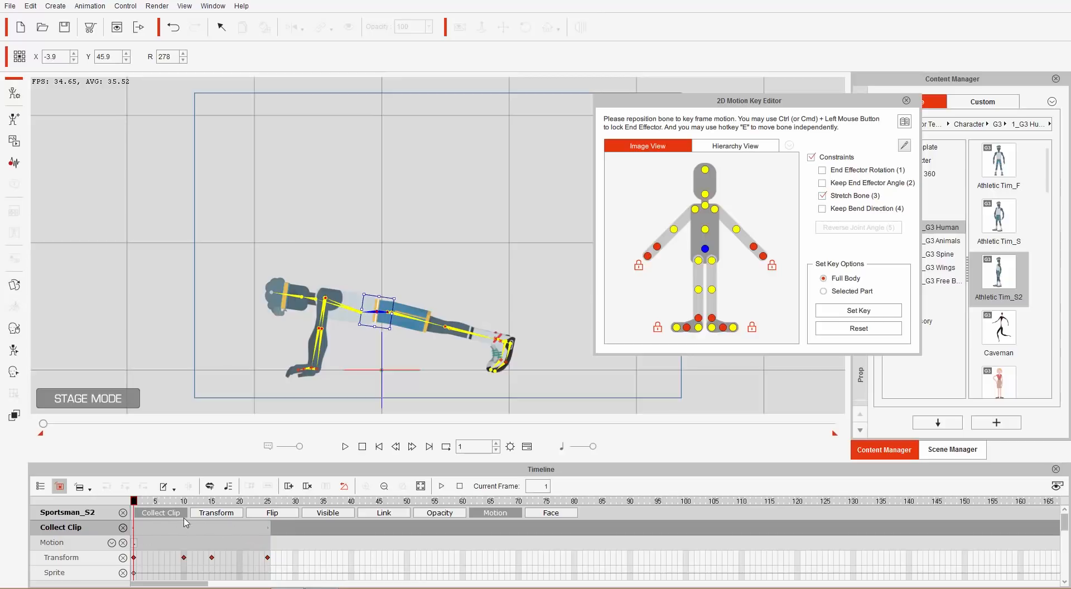
Add the selected clip range to the character's action menu under the name Pushup
{"action": "right_click", "coordinate": [182, 530]}
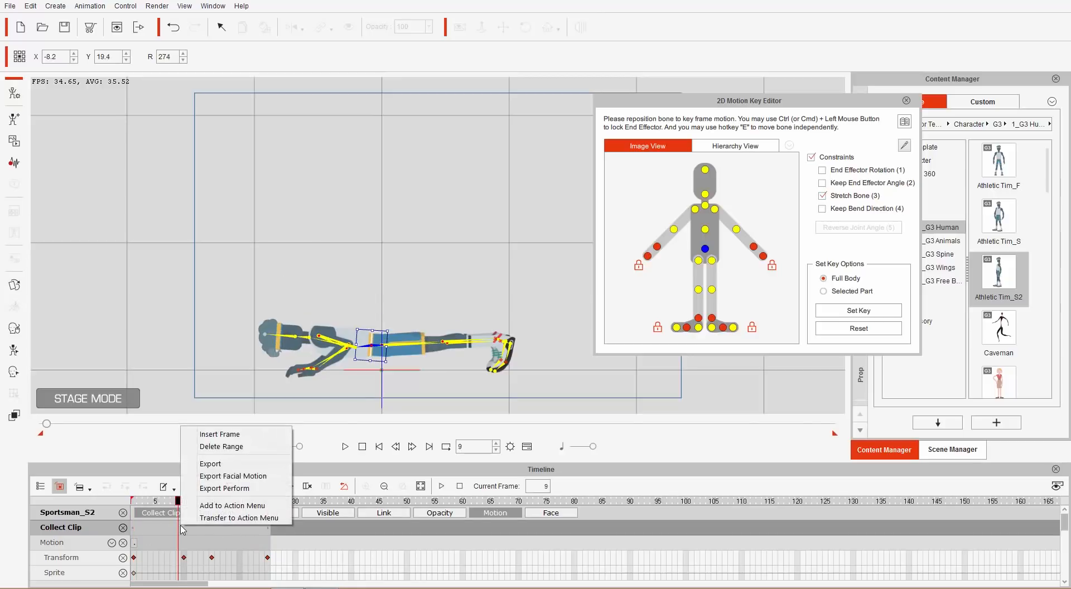
{"action": "left_click", "coordinate": [233, 506]}
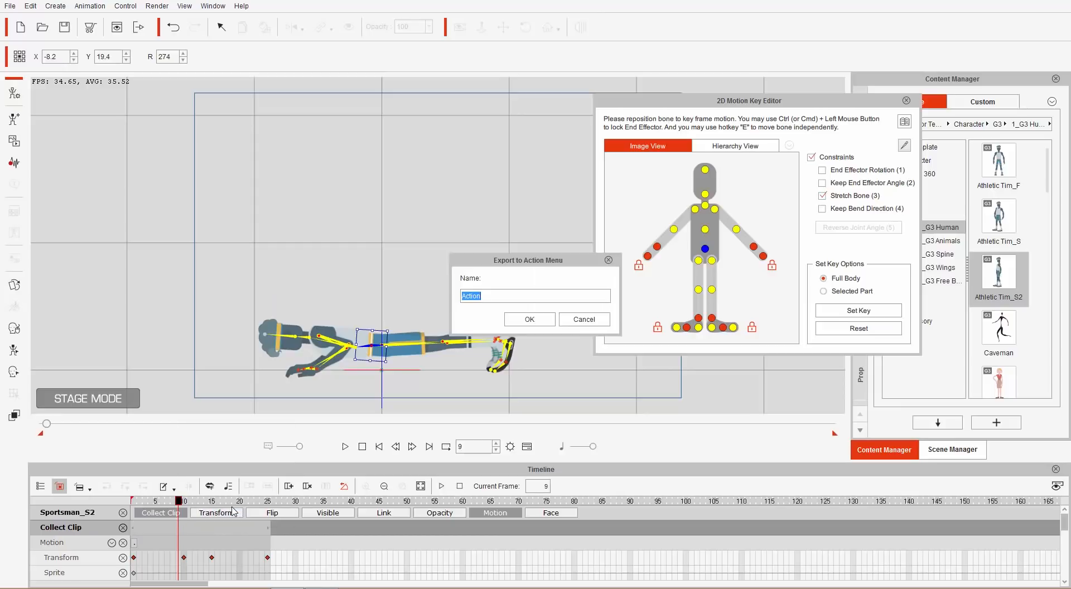
{"action": "type", "text": "Pushup"}
{"action": "left_click", "coordinate": [537, 325]}
Close the motion key editor and apply the Pushup action to the character at frame 51
{"action": "left_click_drag", "start_coordinate": [231, 504], "coordinate": [105, 506]}
{"action": "left_click_drag", "start_coordinate": [308, 504], "coordinate": [413, 504]}
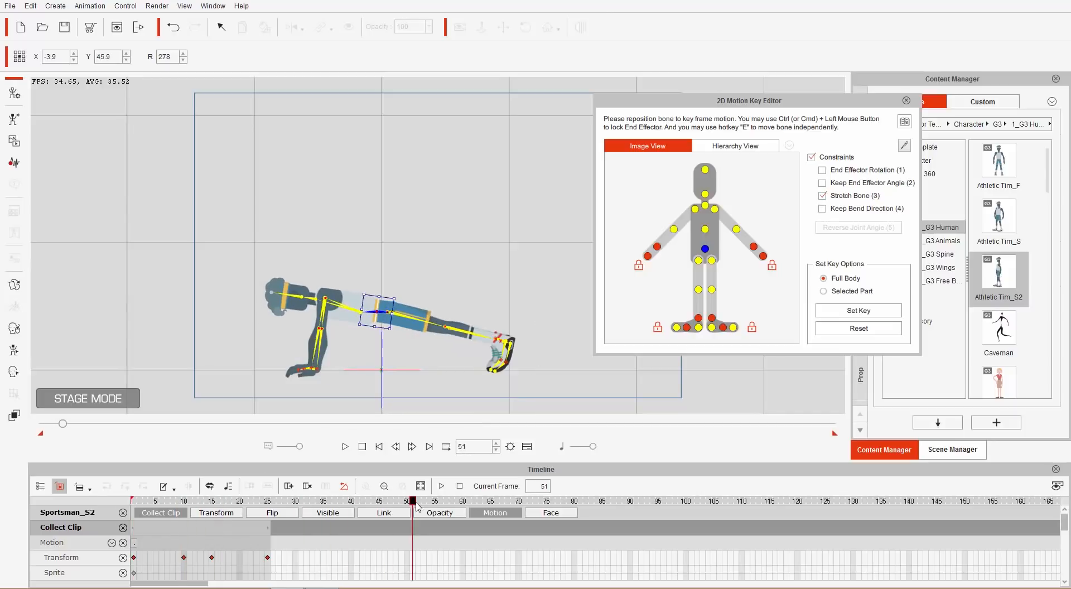
{"action": "left_click", "coordinate": [907, 100]}
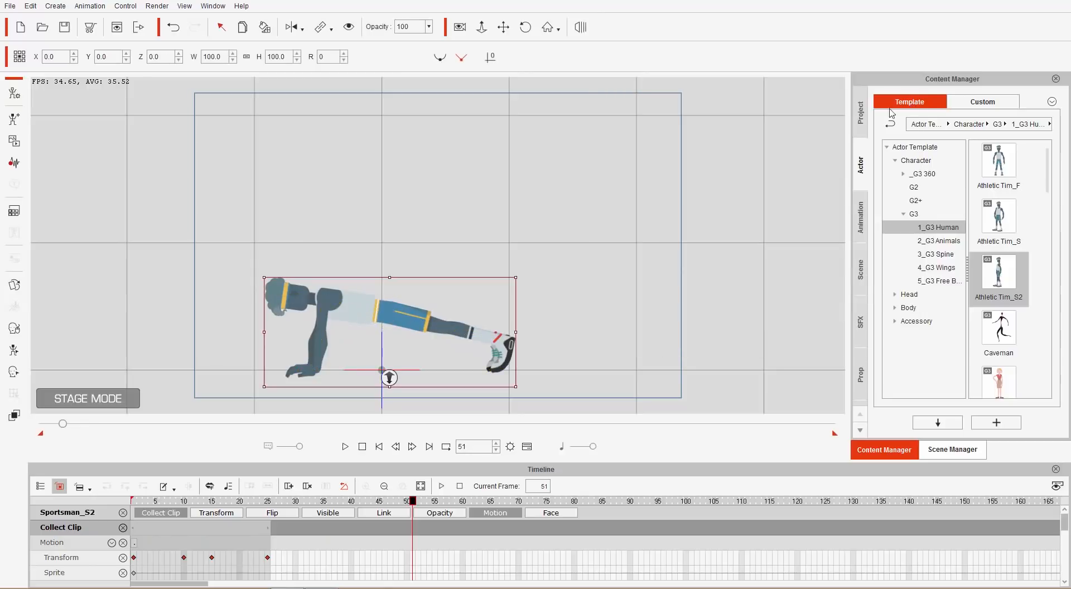
{"action": "right_click", "coordinate": [372, 315]}
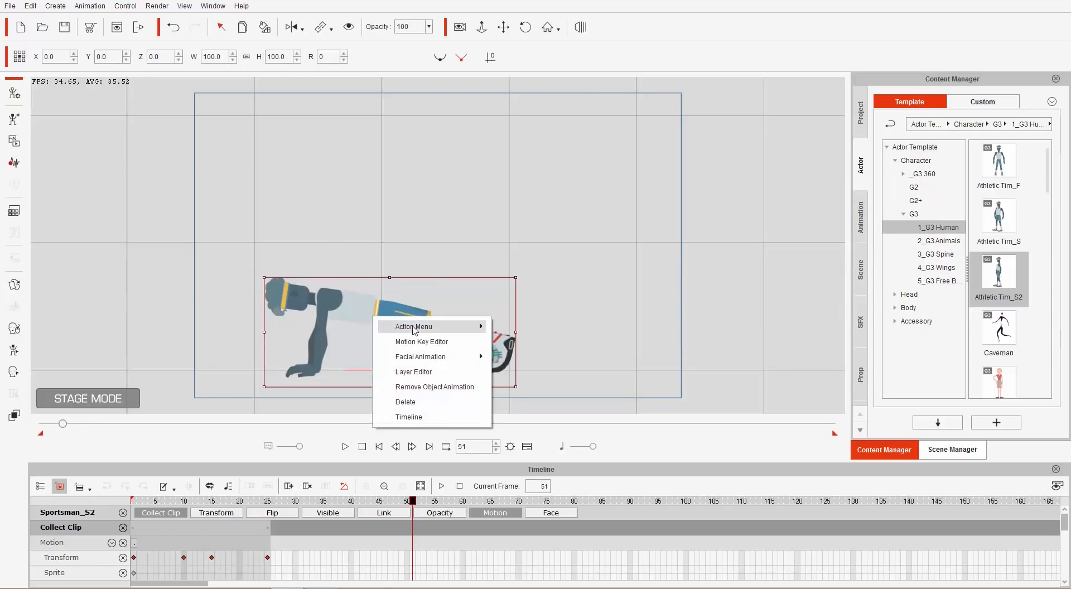
{"action": "mouse_move", "coordinate": [471, 327]}
{"action": "left_click", "coordinate": [535, 345]}
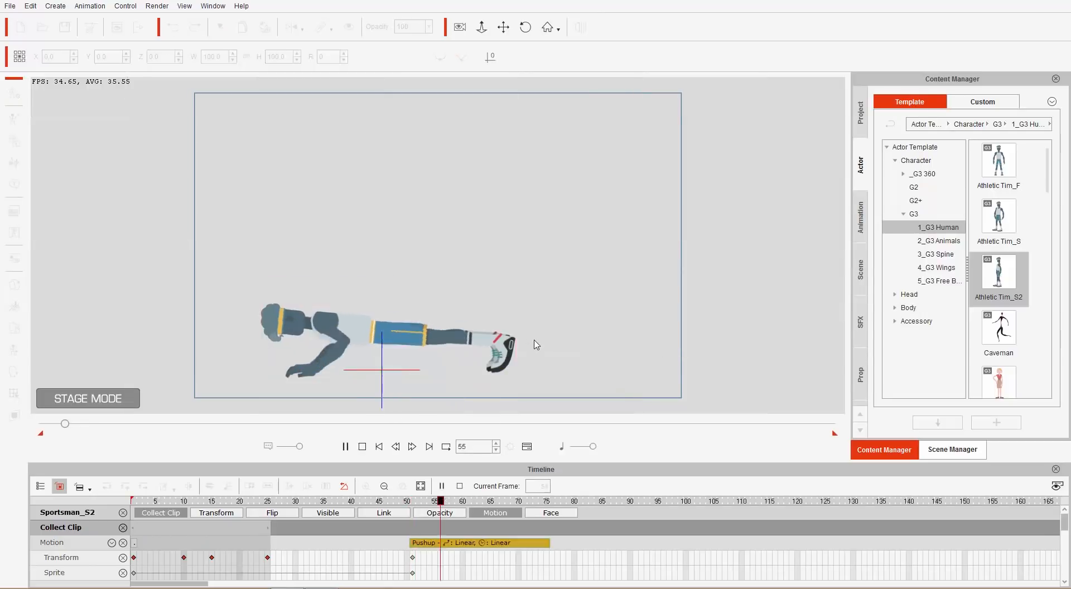
Play the applied Pushup clip repeatedly from frame 51 to check its motion
{"action": "mouse_move", "coordinate": [413, 505]}
{"action": "left_mouse_down"}
{"action": "mouse_move", "coordinate": [402, 505]}
{"action": "mouse_move", "coordinate": [435, 505]}
{"action": "mouse_move", "coordinate": [414, 506]}
{"action": "left_mouse_up"}
{"action": "key", "text": "space"}
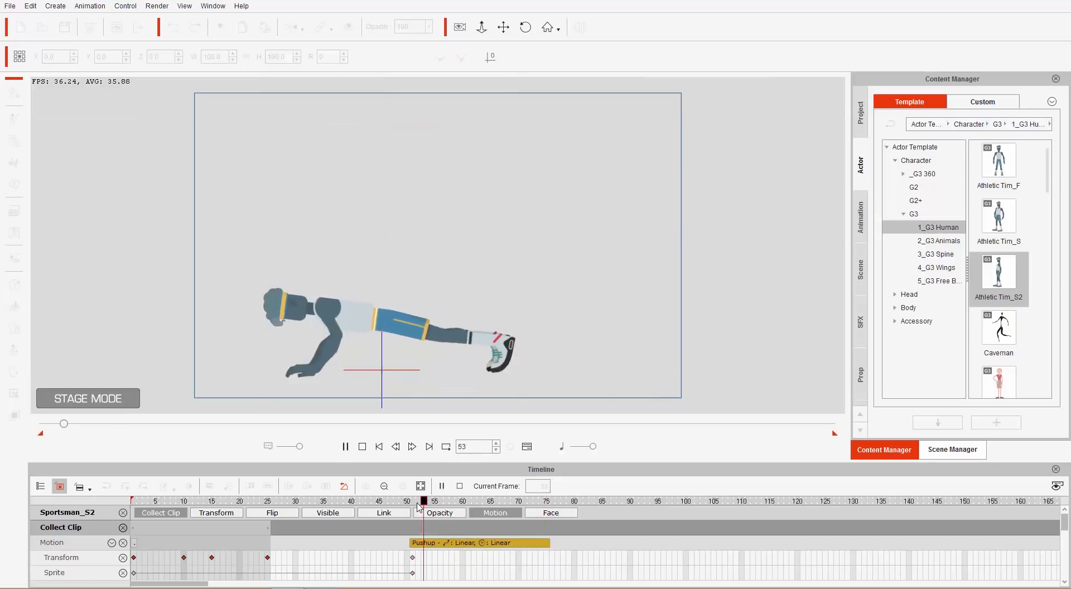
{"action": "key", "text": "space"}
{"action": "left_click", "coordinate": [414, 503]}
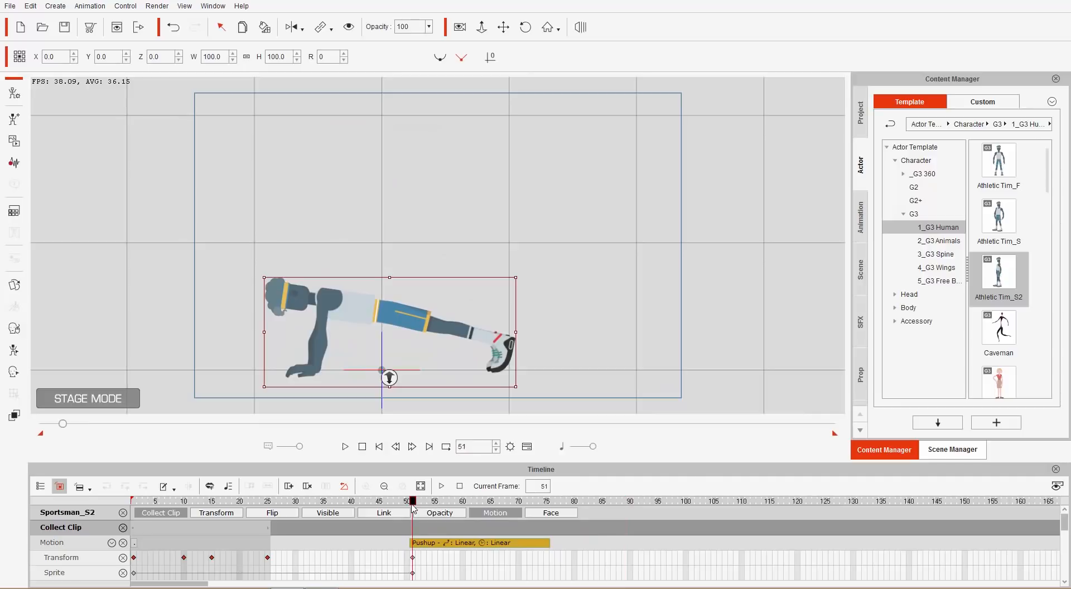
{"action": "key", "text": "space"}
{"action": "key", "text": "space"}
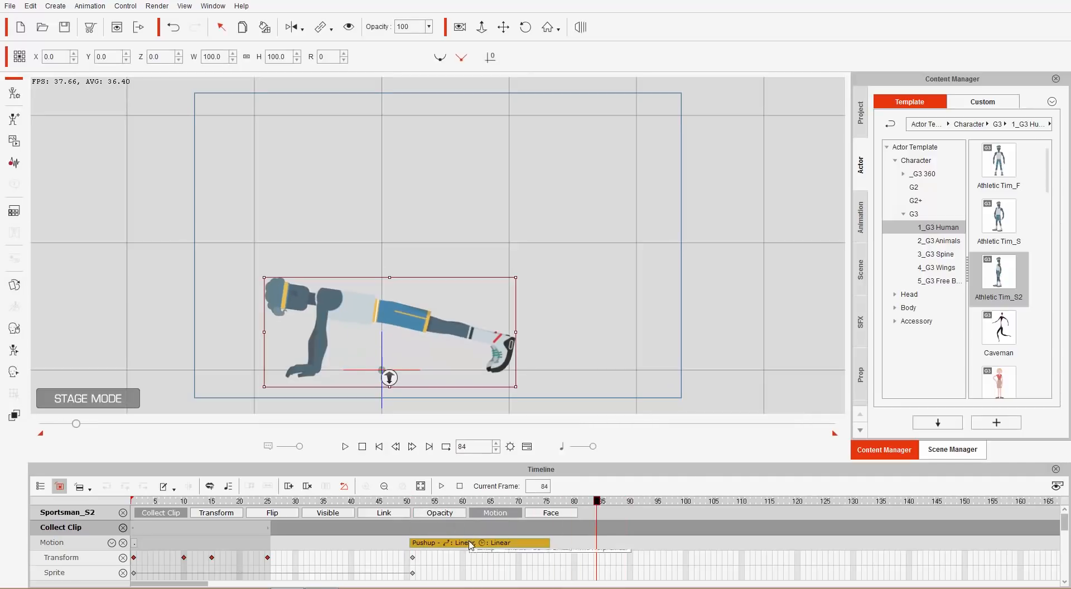
Delete the Pushup clip from the Motion track and undo back to before the action was applied
{"action": "left_click", "coordinate": [501, 545]}
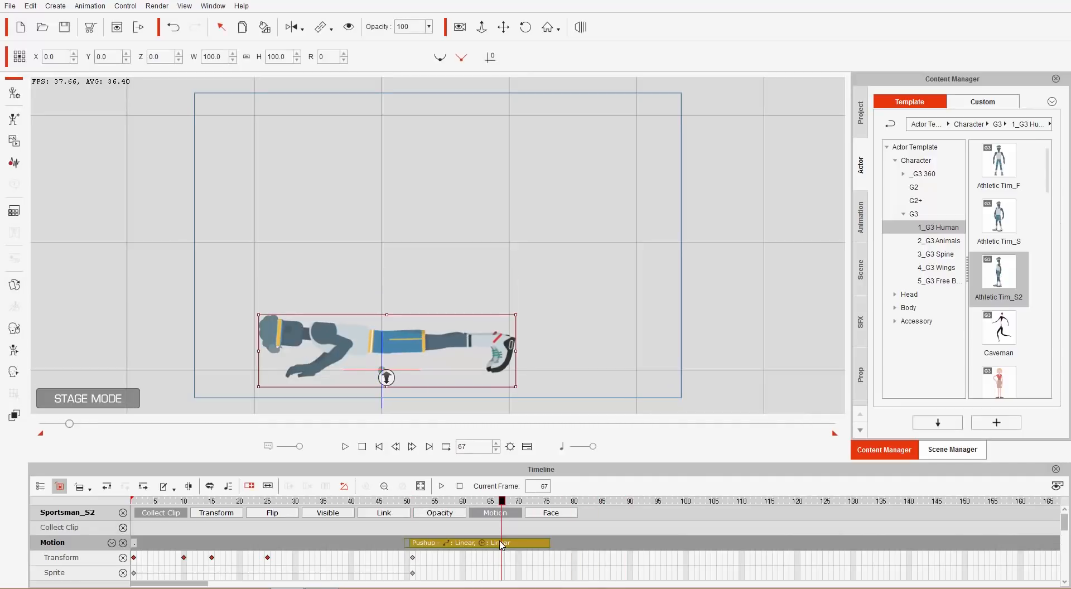
{"action": "key", "text": "Delete"}
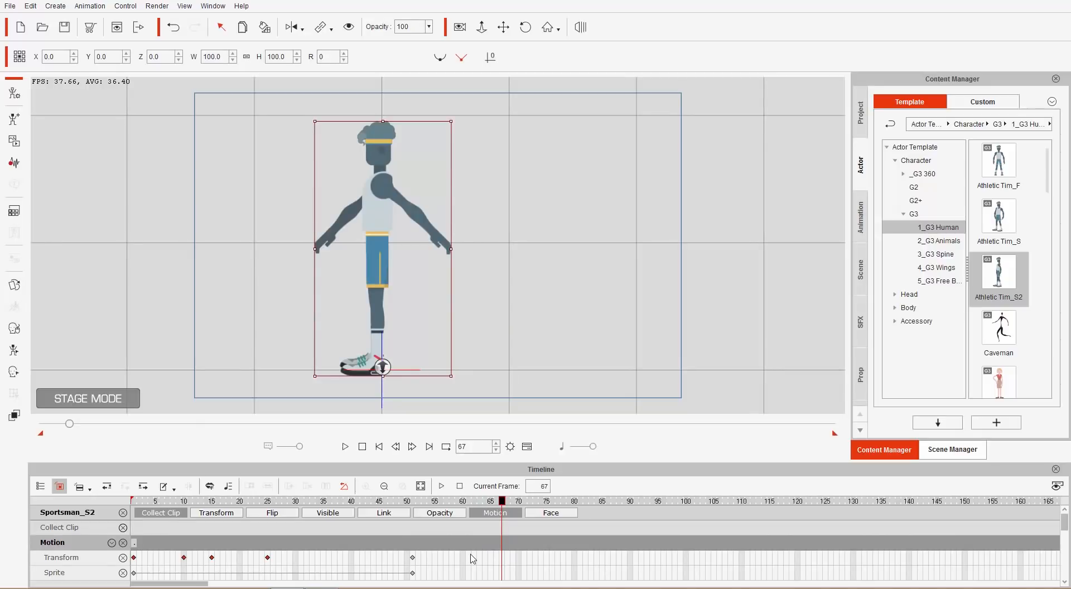
{"action": "key", "text": "ctrl+z"}
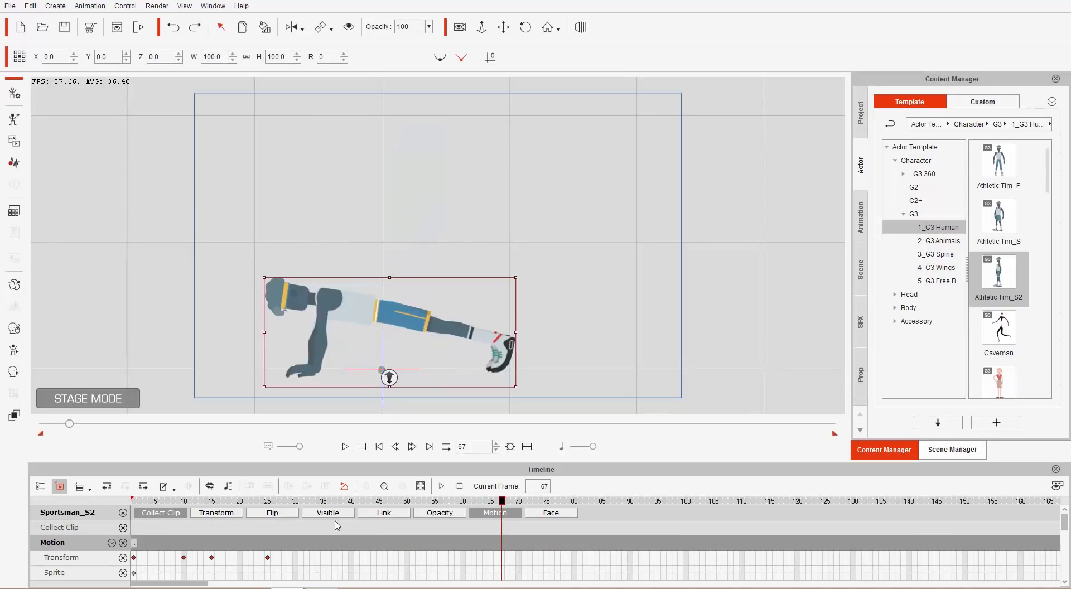
Delete the Transform keys at frames 10, 15 and 25, keep the plank key at frame 1, and reopen the 2D Motion Key Editor
{"action": "left_click_drag", "start_coordinate": [265, 501], "coordinate": [136, 512]}
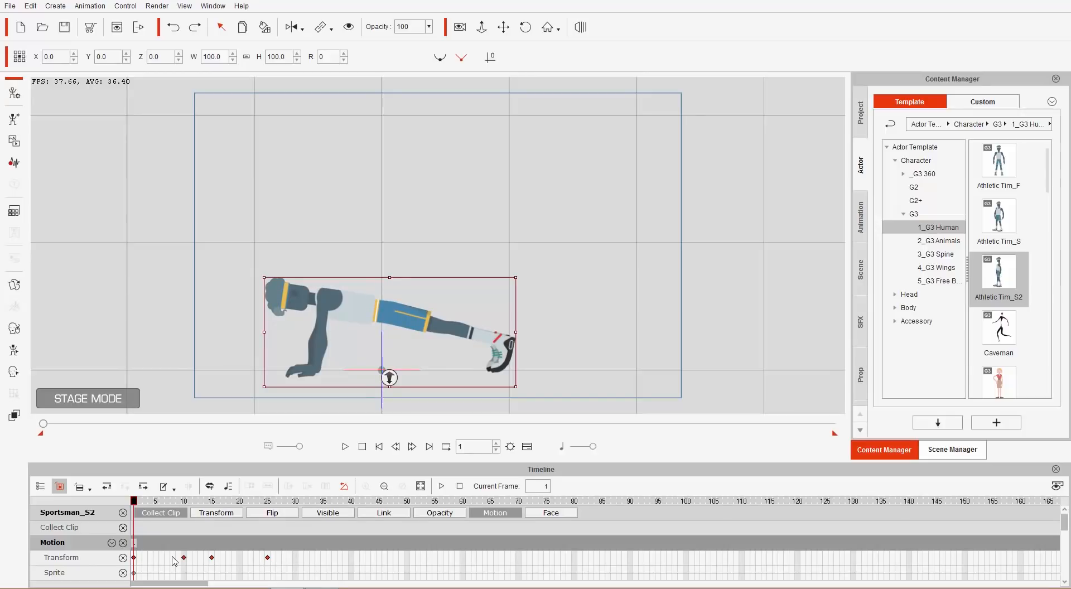
{"action": "left_click_drag", "start_coordinate": [173, 561], "coordinate": [285, 563]}
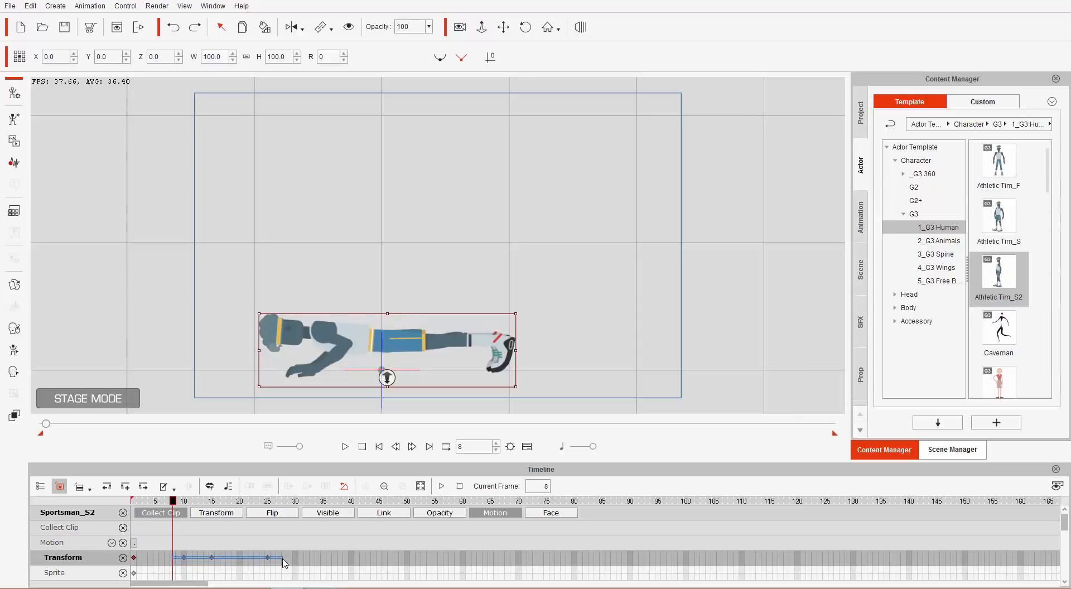
{"action": "left_click", "coordinate": [284, 562]}
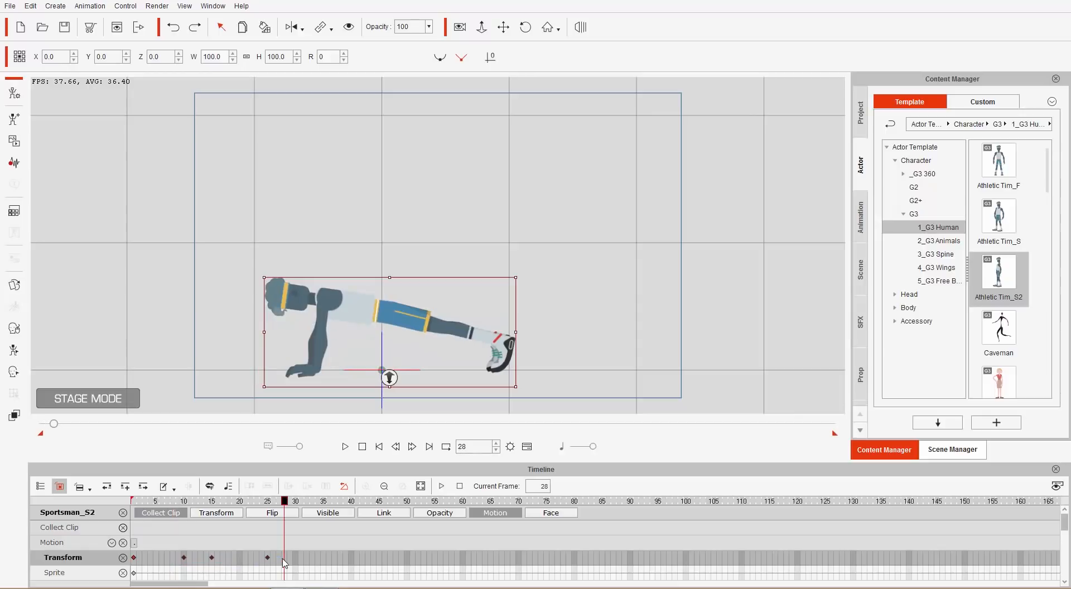
{"action": "left_click_drag", "start_coordinate": [177, 501], "coordinate": [133, 500]}
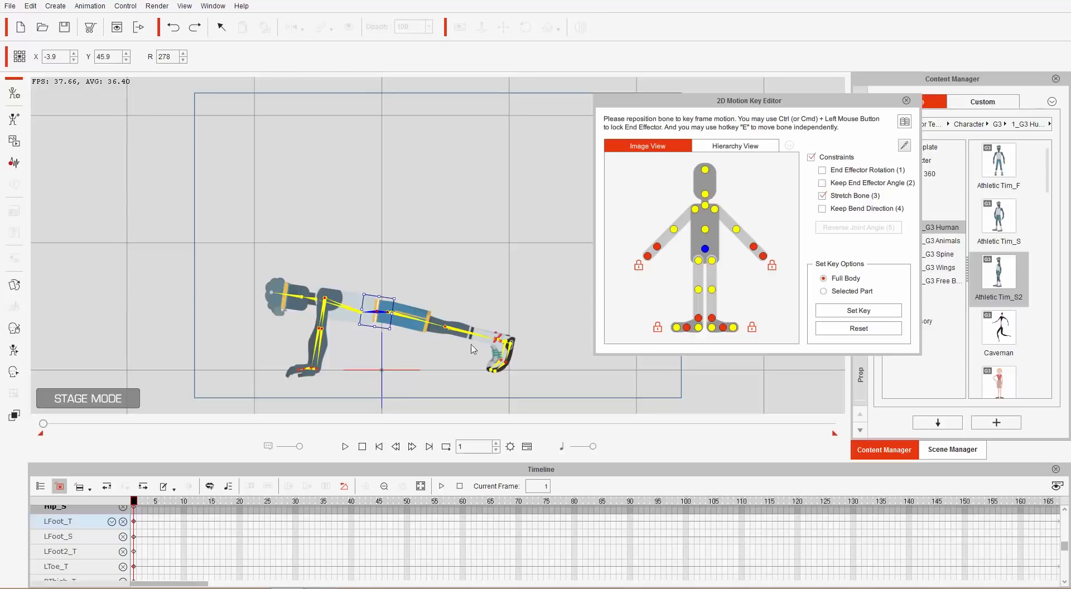
At frame 10, enable Keep End Effector Angle and move both ankles forward beneath the torso
{"action": "left_click_drag", "start_coordinate": [146, 505], "coordinate": [187, 509]}
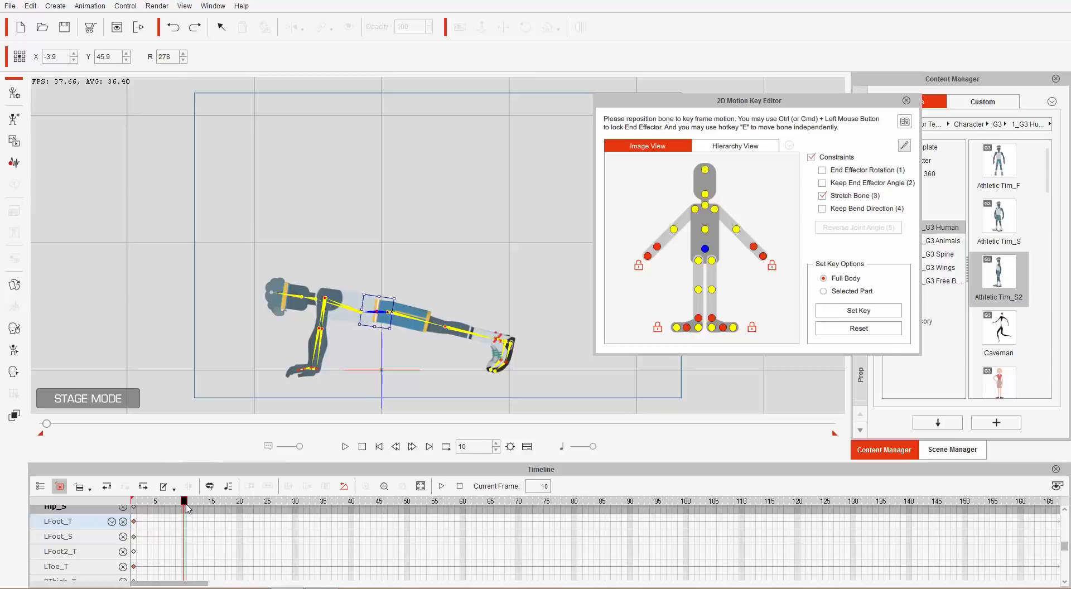
{"action": "left_click", "coordinate": [511, 355]}
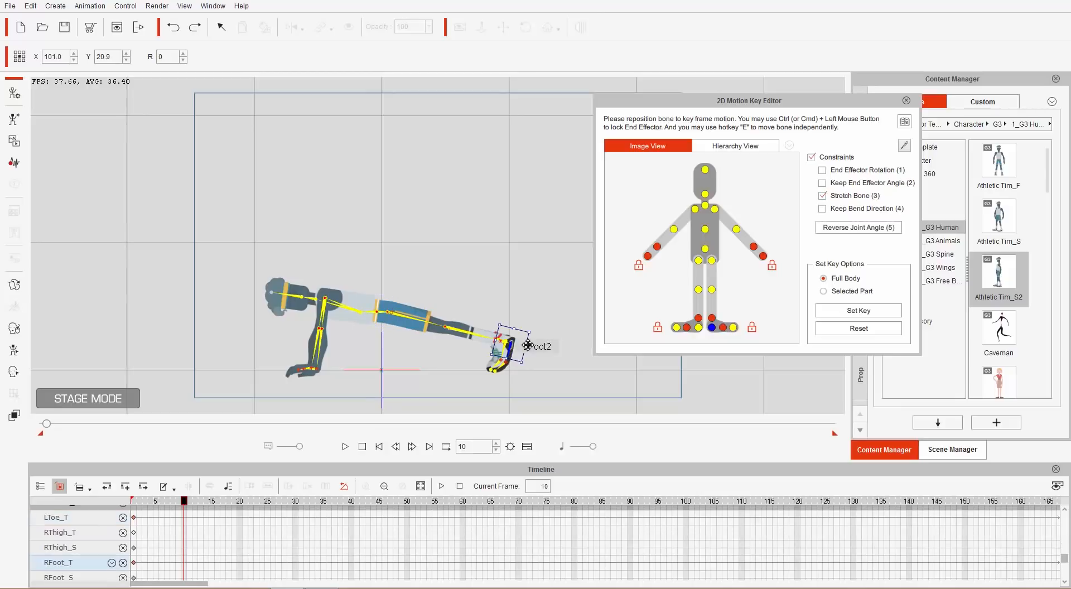
{"action": "left_click", "coordinate": [713, 319]}
{"action": "mouse_move", "coordinate": [508, 349]}
{"action": "left_mouse_down"}
{"action": "mouse_move", "coordinate": [462, 343]}
{"action": "mouse_move", "coordinate": [379, 367]}
{"action": "mouse_move", "coordinate": [385, 357]}
{"action": "mouse_move", "coordinate": [363, 352]}
{"action": "mouse_move", "coordinate": [351, 312]}
{"action": "mouse_move", "coordinate": [419, 275]}
{"action": "mouse_move", "coordinate": [422, 369]}
{"action": "mouse_move", "coordinate": [354, 357]}
{"action": "mouse_move", "coordinate": [449, 273]}
{"action": "mouse_move", "coordinate": [392, 375]}
{"action": "mouse_move", "coordinate": [349, 296]}
{"action": "mouse_move", "coordinate": [399, 338]}
{"action": "mouse_move", "coordinate": [367, 342]}
{"action": "mouse_move", "coordinate": [363, 361]}
{"action": "mouse_move", "coordinate": [435, 357]}
{"action": "mouse_move", "coordinate": [385, 249]}
{"action": "mouse_move", "coordinate": [379, 351]}
{"action": "mouse_move", "coordinate": [360, 305]}
{"action": "mouse_move", "coordinate": [424, 342]}
{"action": "mouse_move", "coordinate": [357, 357]}
{"action": "mouse_move", "coordinate": [357, 235]}
{"action": "mouse_move", "coordinate": [452, 311]}
{"action": "mouse_move", "coordinate": [440, 263]}
{"action": "mouse_move", "coordinate": [342, 337]}
{"action": "mouse_move", "coordinate": [385, 257]}
{"action": "mouse_move", "coordinate": [491, 304]}
{"action": "mouse_move", "coordinate": [505, 329]}
{"action": "mouse_move", "coordinate": [491, 349]}
{"action": "mouse_move", "coordinate": [497, 342]}
{"action": "left_mouse_up"}
{"action": "key", "text": "ctrl+z"}
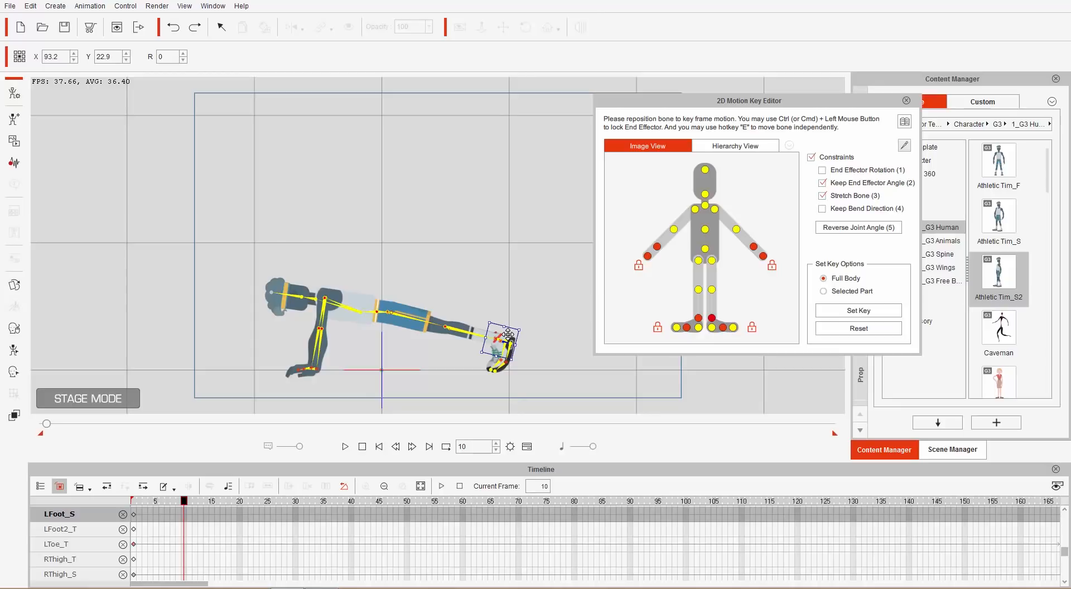
{"action": "left_click_drag", "start_coordinate": [507, 335], "coordinate": [372, 339]}
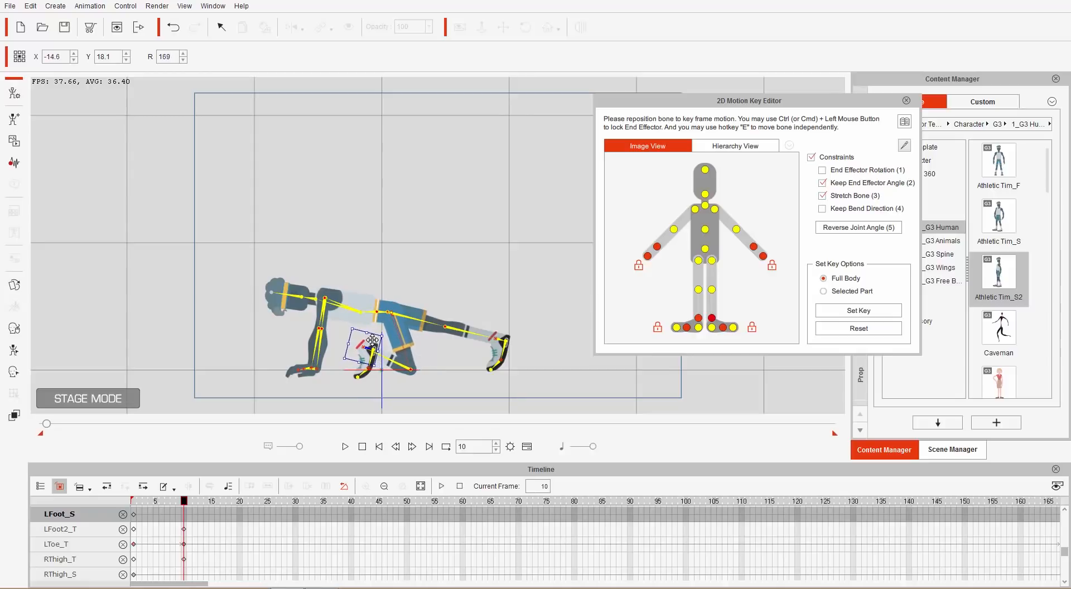
{"action": "left_click", "coordinate": [698, 318]}
{"action": "left_click_drag", "start_coordinate": [493, 334], "coordinate": [370, 342]}
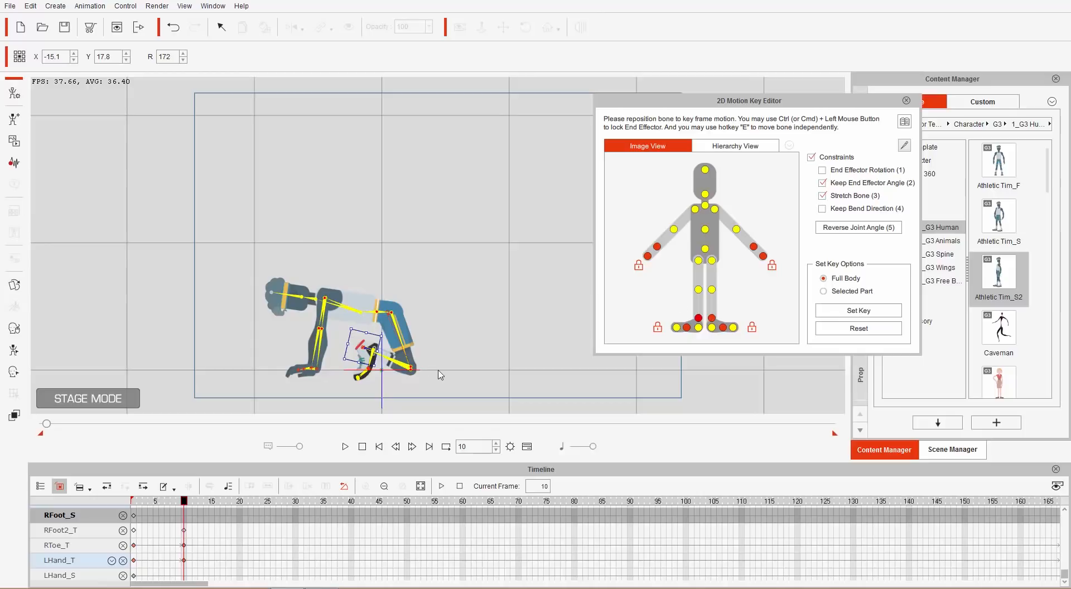
Reverse the joint angle of both legs at frame 10 so the knees bend toward the arms
{"action": "left_click", "coordinate": [862, 234]}
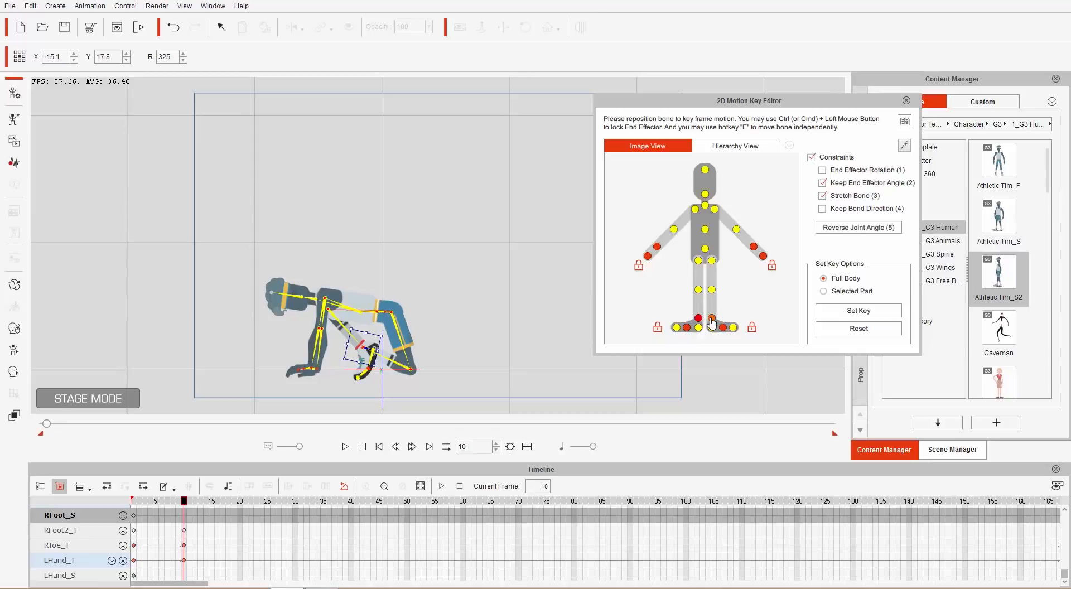
{"action": "left_click", "coordinate": [723, 327]}
{"action": "left_click", "coordinate": [858, 234]}
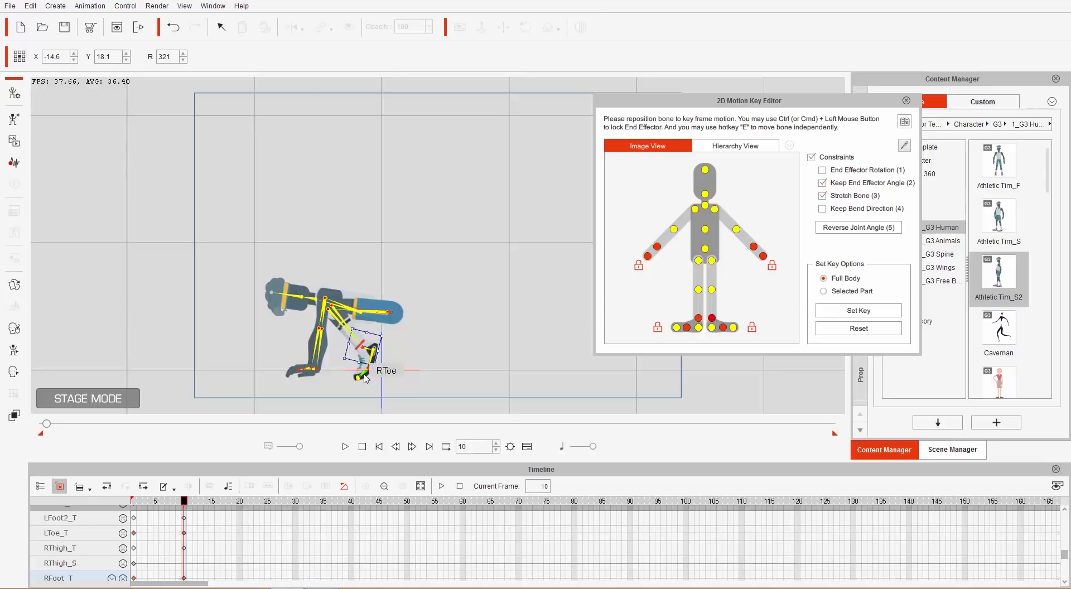
Rotate the toe bones of both feet at frame 10 to flatten them toward the ground
{"action": "mouse_move", "coordinate": [365, 379]}
{"action": "left_mouse_down"}
{"action": "mouse_move", "coordinate": [385, 382]}
{"action": "mouse_move", "coordinate": [383, 391]}
{"action": "left_mouse_up"}
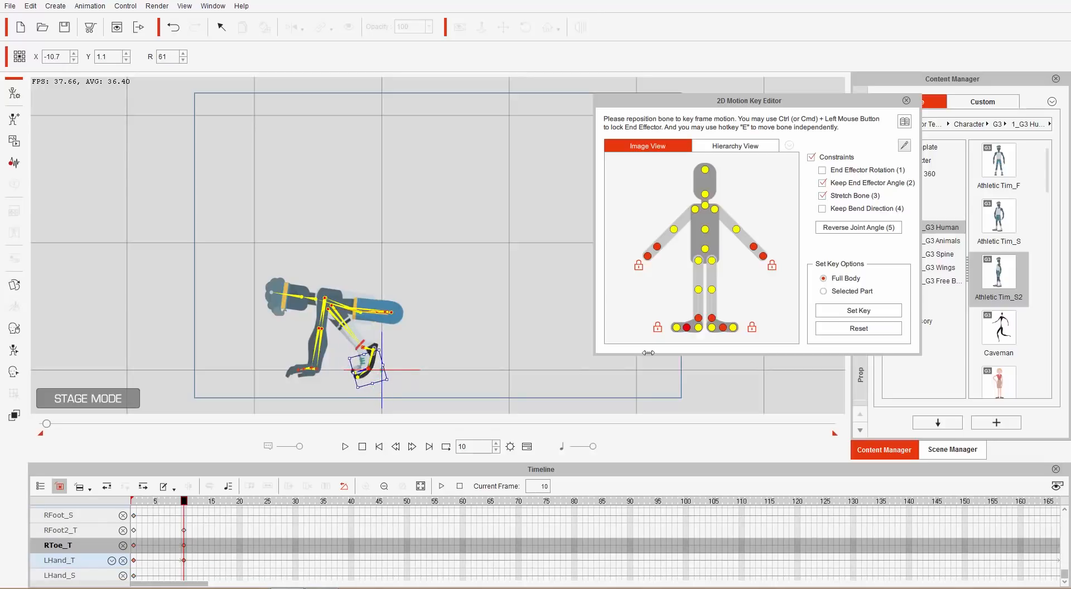
{"action": "left_click", "coordinate": [725, 333]}
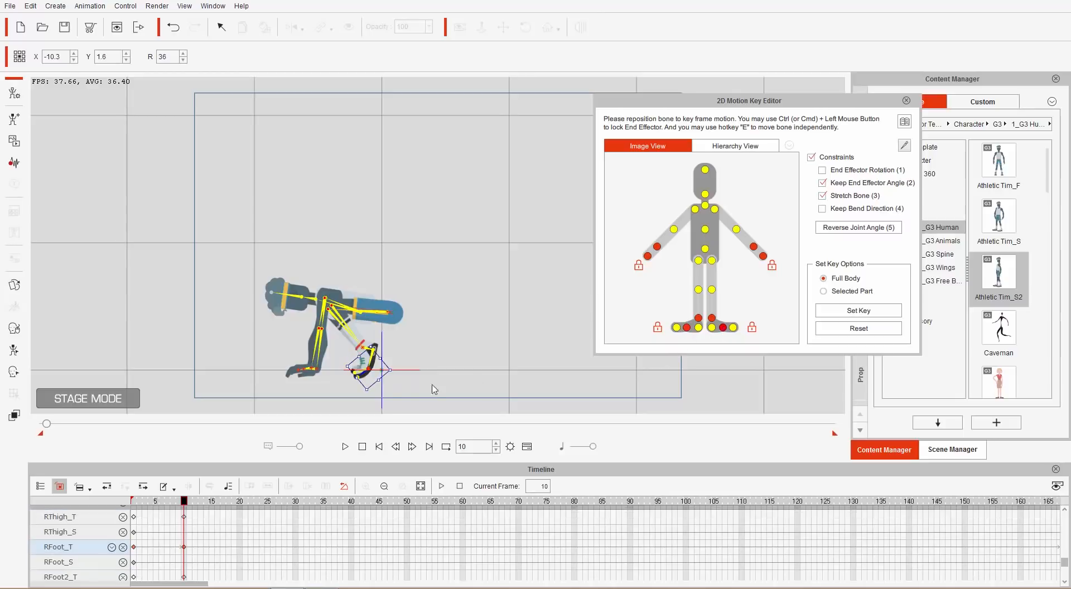
{"action": "left_click_drag", "start_coordinate": [384, 385], "coordinate": [380, 387]}
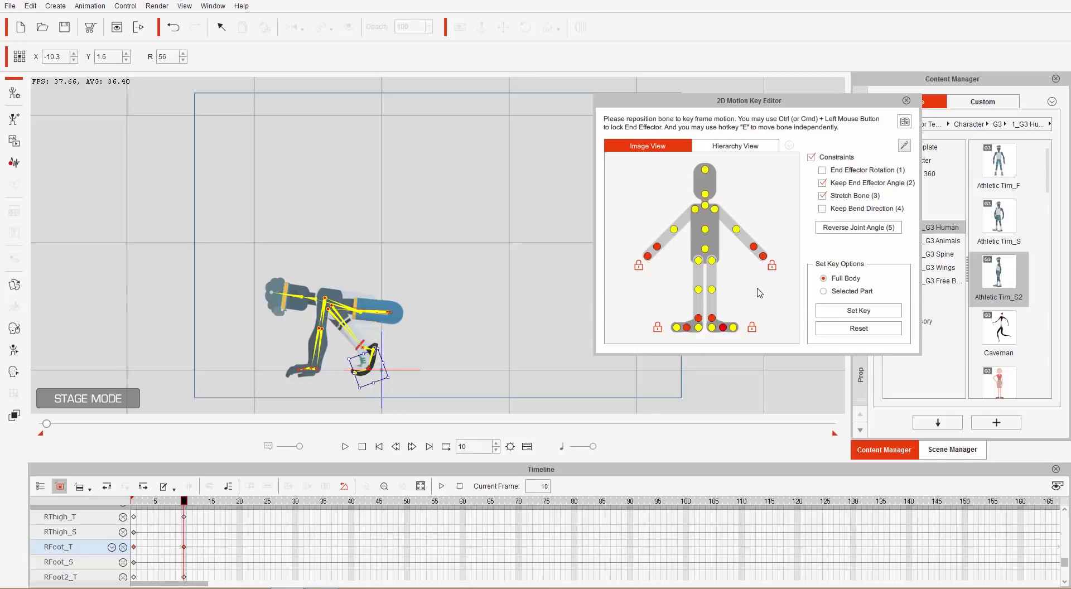
Enable End Effector Rotation and shift both ankles and the hip slightly backward at frame 10 so the feet rest flat in a crouch
{"action": "left_click", "coordinate": [868, 172]}
{"action": "left_click", "coordinate": [713, 319]}
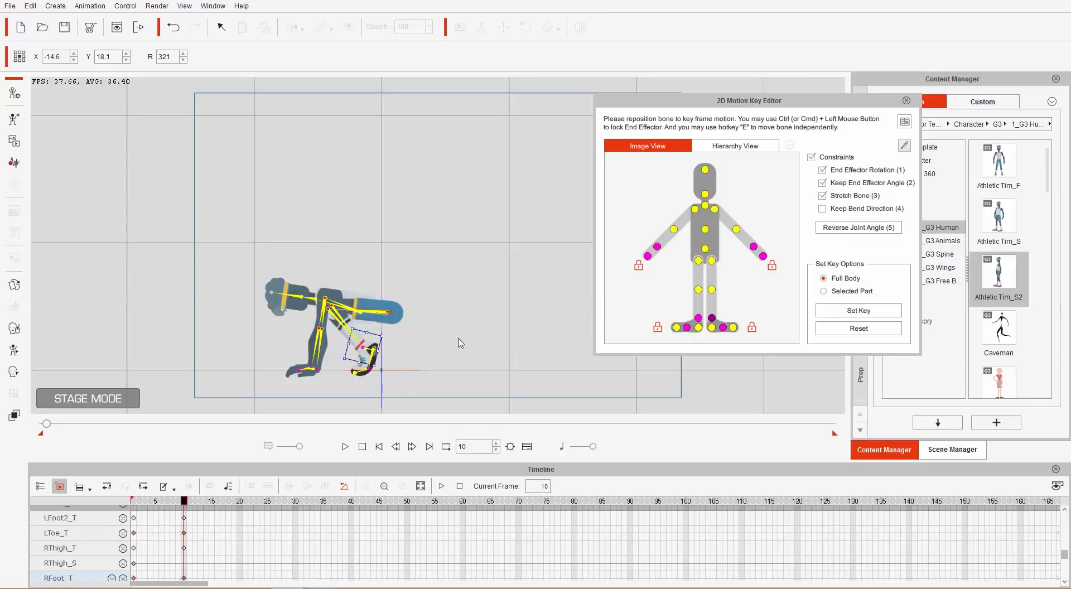
{"action": "left_click_drag", "start_coordinate": [372, 340], "coordinate": [390, 349]}
{"action": "left_click", "coordinate": [699, 318]}
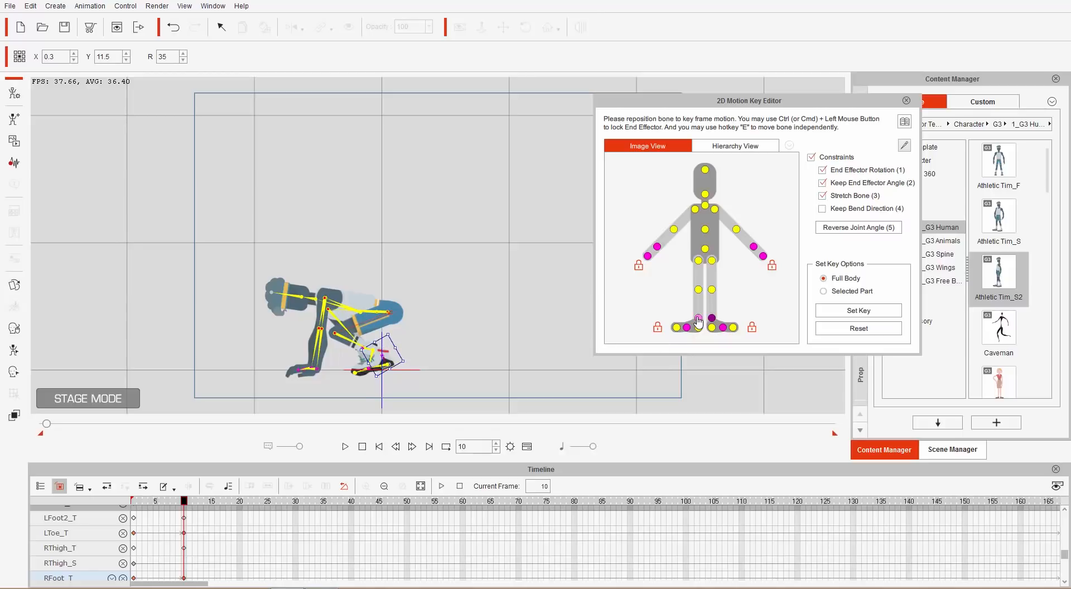
{"action": "left_click_drag", "start_coordinate": [380, 339], "coordinate": [390, 347]}
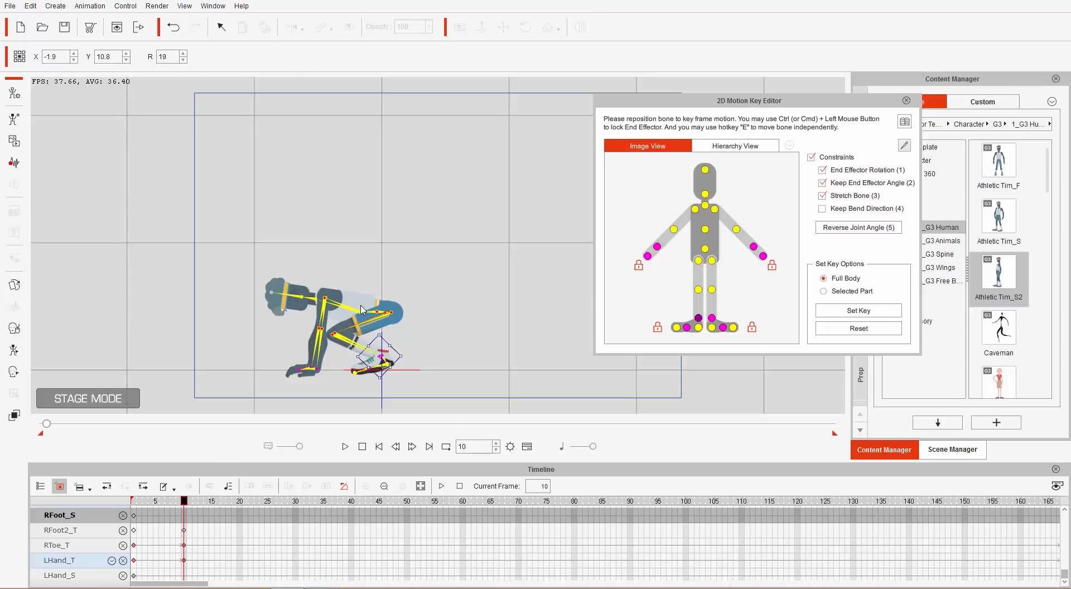
{"action": "left_click", "coordinate": [704, 250]}
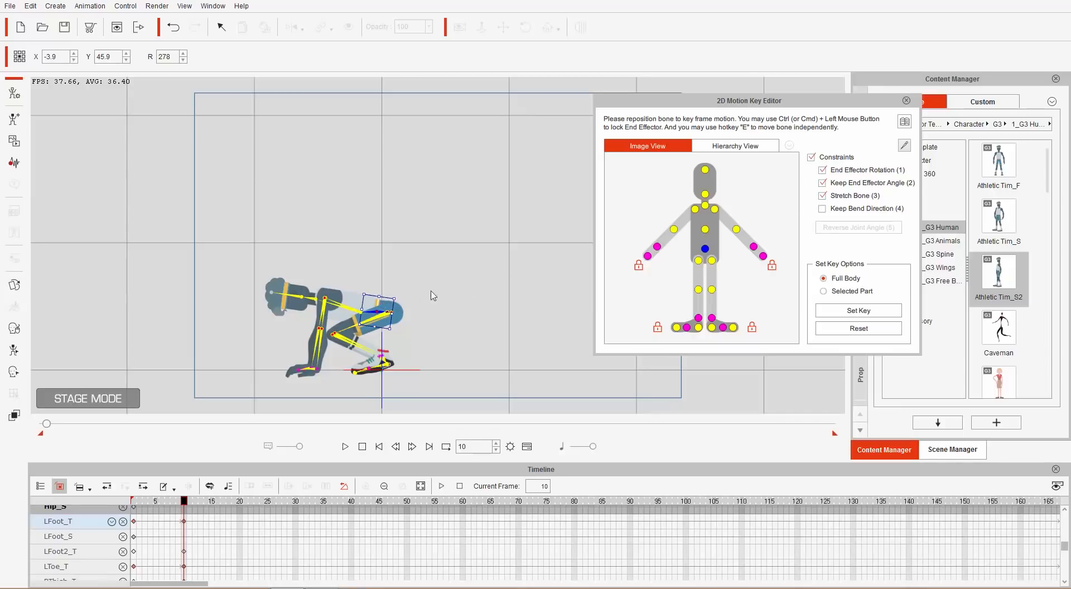
{"action": "left_click_drag", "start_coordinate": [381, 303], "coordinate": [390, 306]}
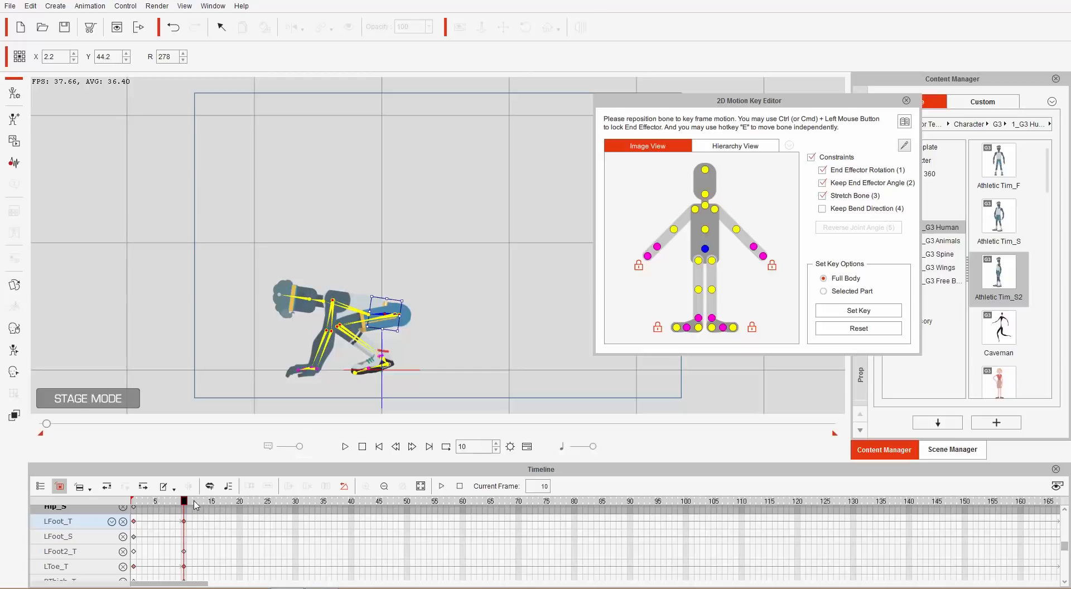
At frame 15, move the hip down and back, rotate it to 295, and rotate the head up to 33
{"action": "left_click_drag", "start_coordinate": [185, 501], "coordinate": [212, 505]}
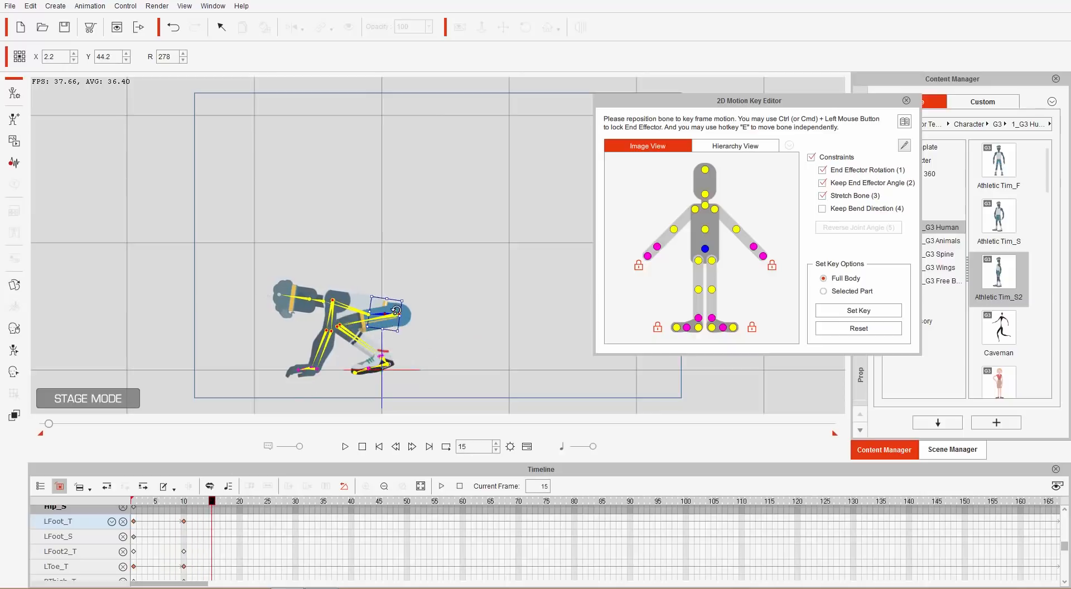
{"action": "left_click_drag", "start_coordinate": [396, 308], "coordinate": [401, 316]}
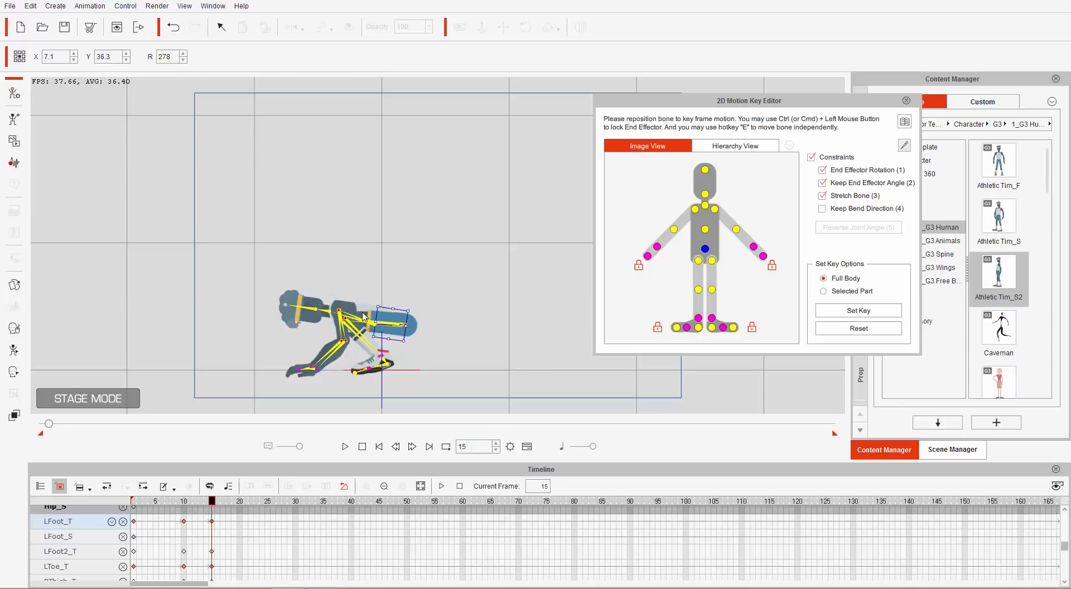
{"action": "left_click_drag", "start_coordinate": [416, 317], "coordinate": [420, 324]}
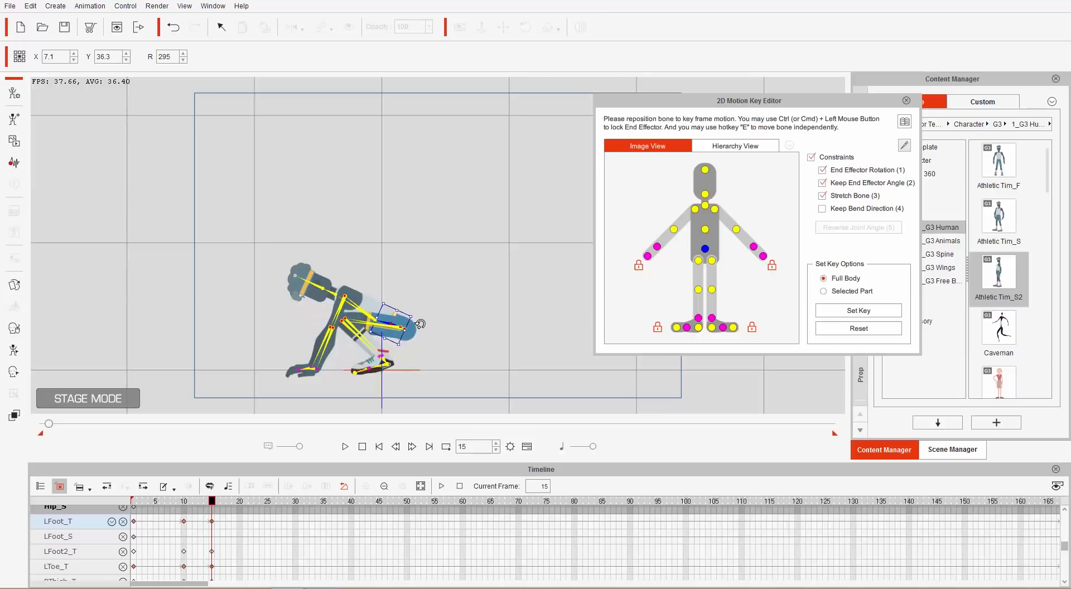
{"action": "left_click", "coordinate": [705, 194]}
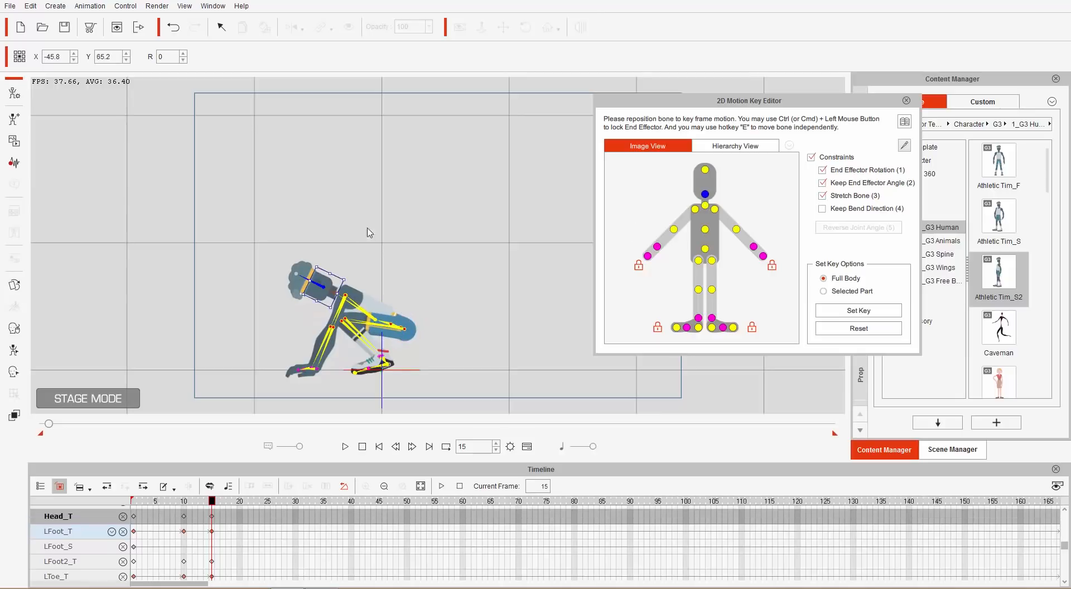
{"action": "left_click_drag", "start_coordinate": [350, 275], "coordinate": [366, 291]}
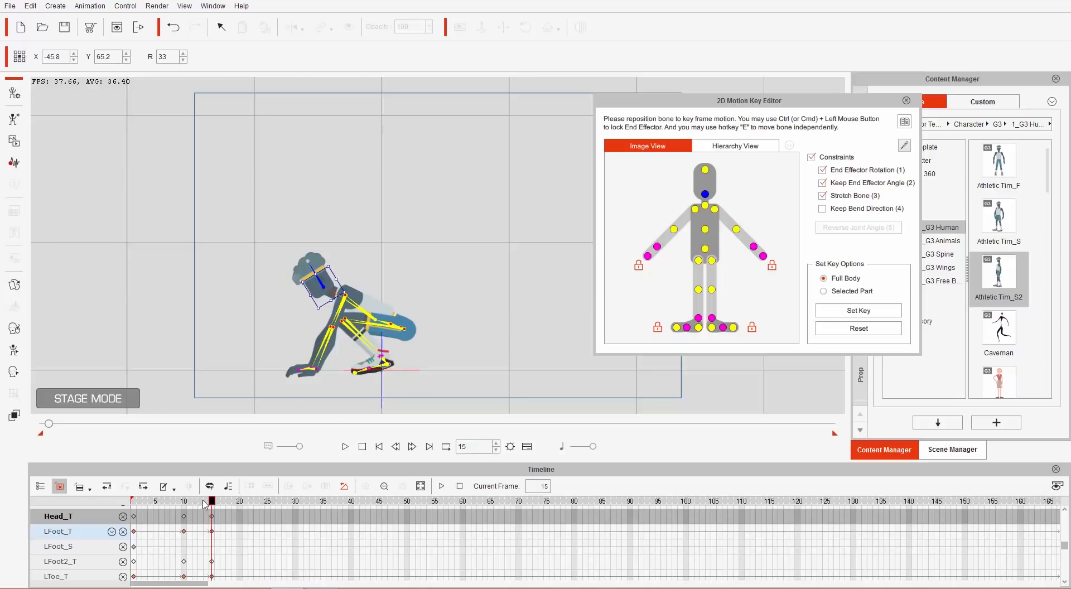
Play the motion from frame 1 to check the transition from plank to crouch
{"action": "left_click_drag", "start_coordinate": [211, 504], "coordinate": [95, 507]}
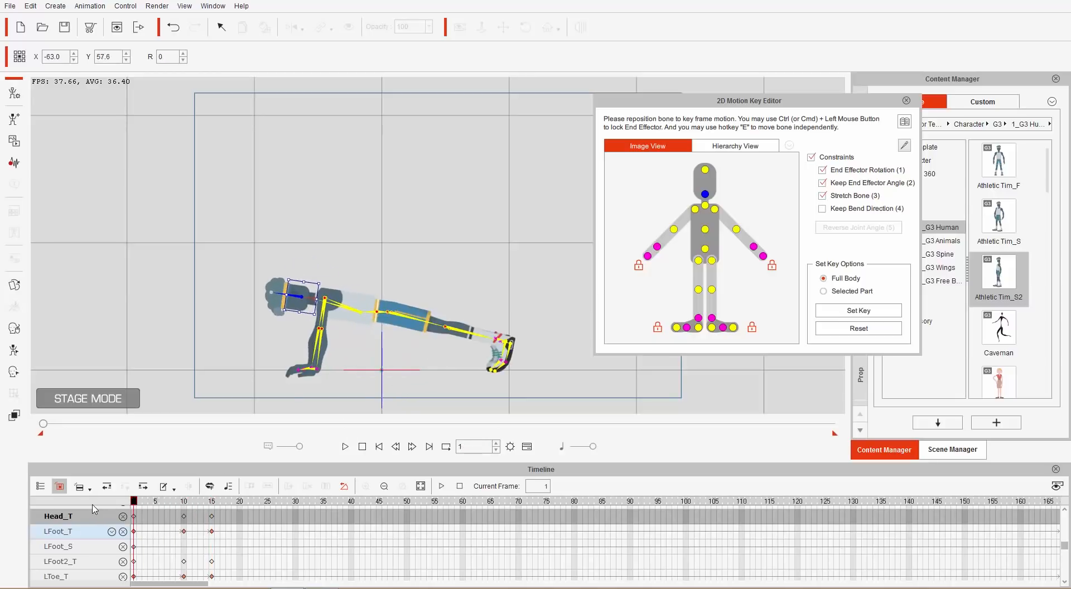
{"action": "key", "text": "space"}
{"action": "key", "text": "space"}
{"action": "mouse_move", "coordinate": [198, 503]}
{"action": "left_mouse_down"}
{"action": "mouse_move", "coordinate": [178, 504]}
{"action": "mouse_move", "coordinate": [210, 503]}
{"action": "left_mouse_up"}
Copy the Transform key at frame 10 to frame 20
{"action": "scroll", "coordinate": [237, 526], "scroll_direction": "up", "scroll_amount": 3}
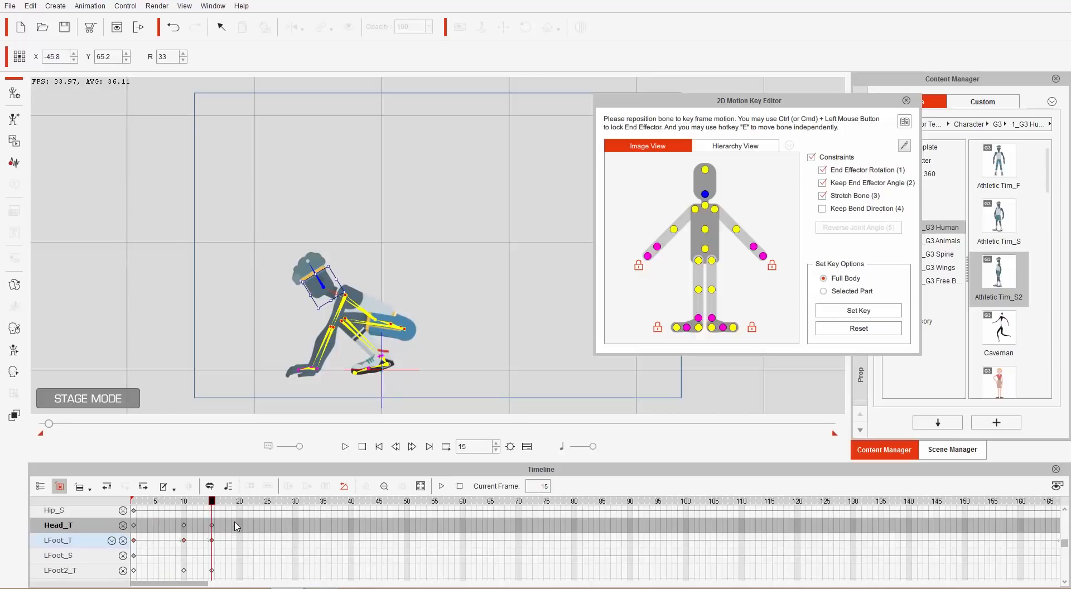
{"action": "scroll", "coordinate": [237, 527], "scroll_direction": "up", "scroll_amount": 5}
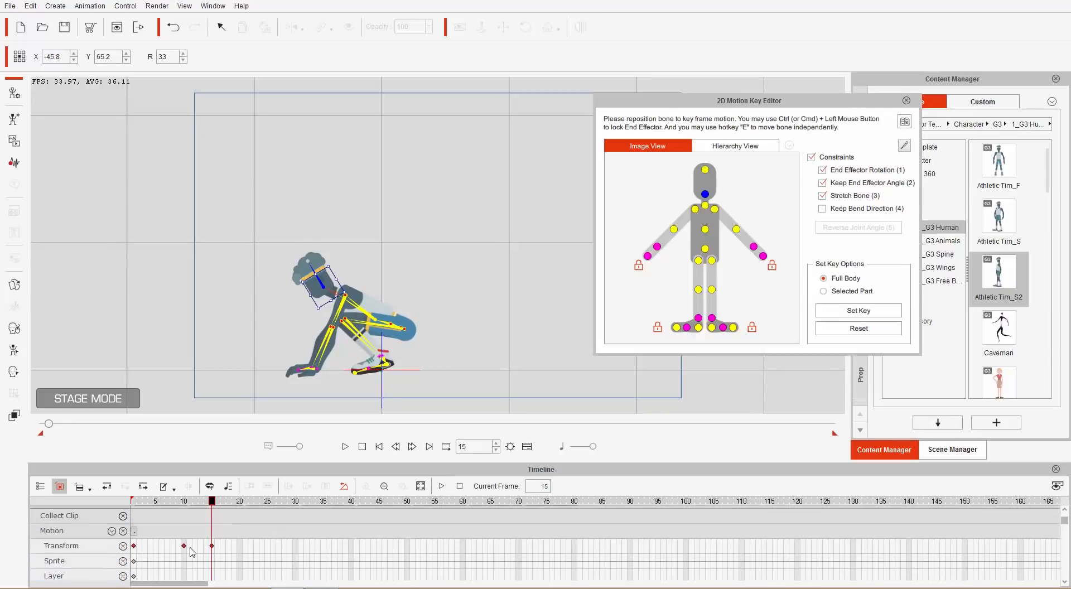
{"action": "left_click", "coordinate": [184, 547]}
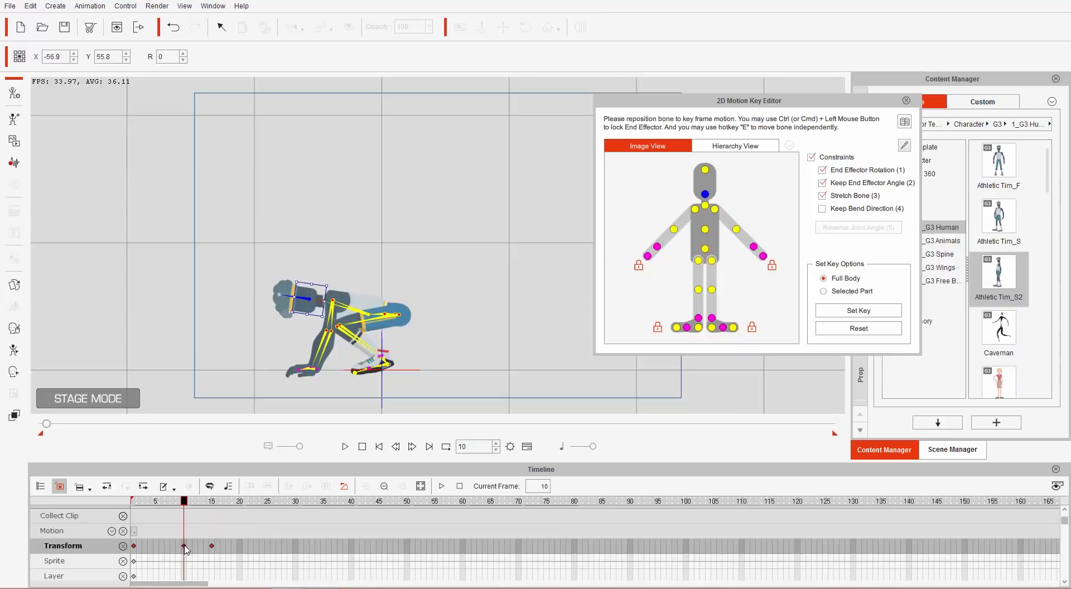
{"action": "right_click", "coordinate": [186, 550]}
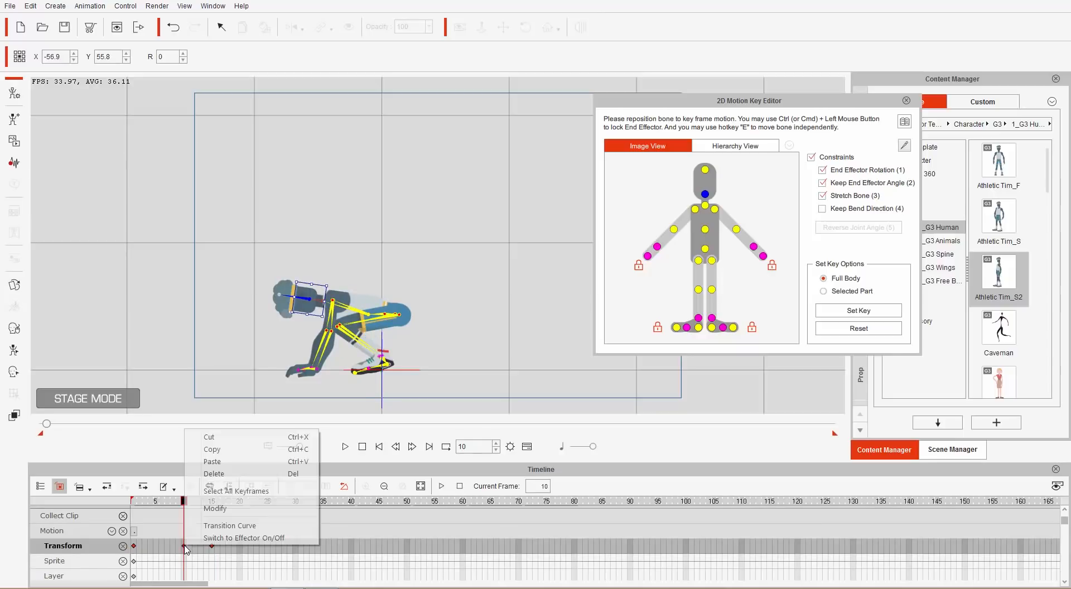
{"action": "left_click", "coordinate": [229, 451]}
{"action": "left_click", "coordinate": [240, 501]}
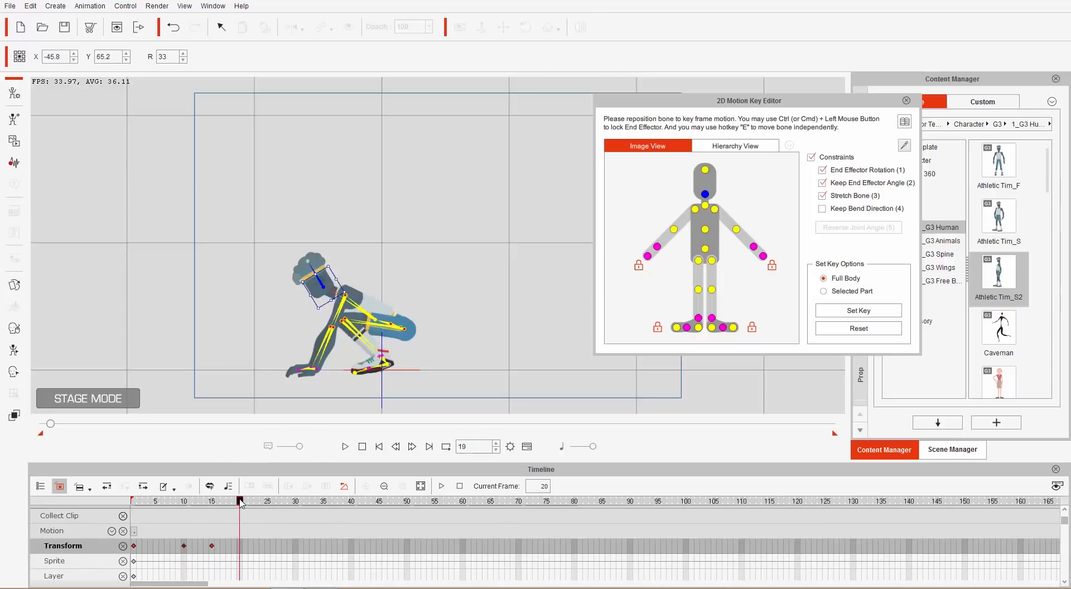
{"action": "key", "text": "ctrl+v"}
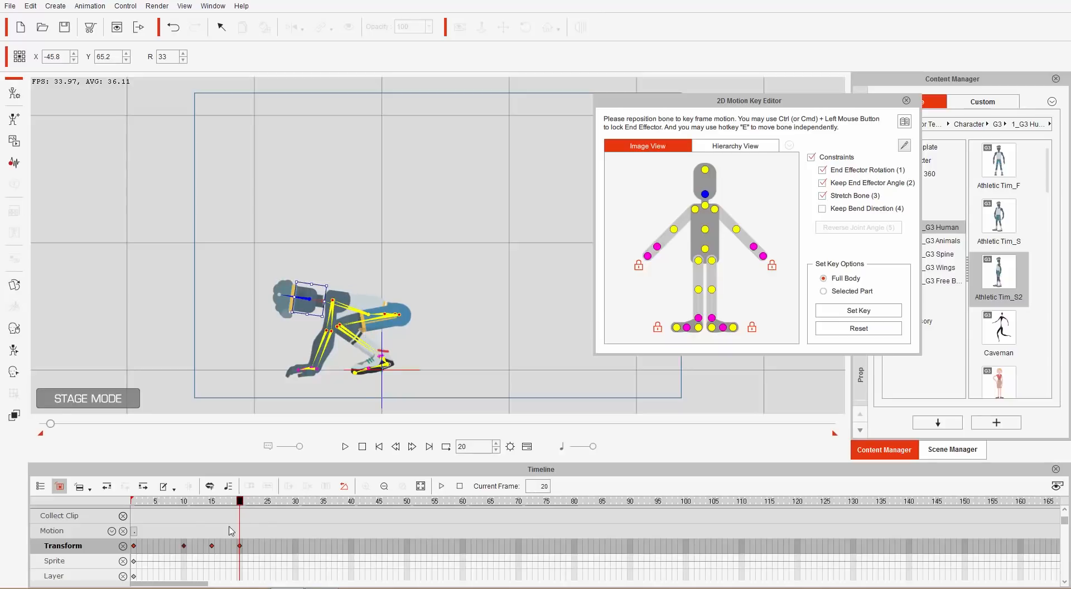
Copy the plank Transform key from frame 1 to frame 30 and play the full plank-to-crouch loop
{"action": "left_click", "coordinate": [134, 547]}
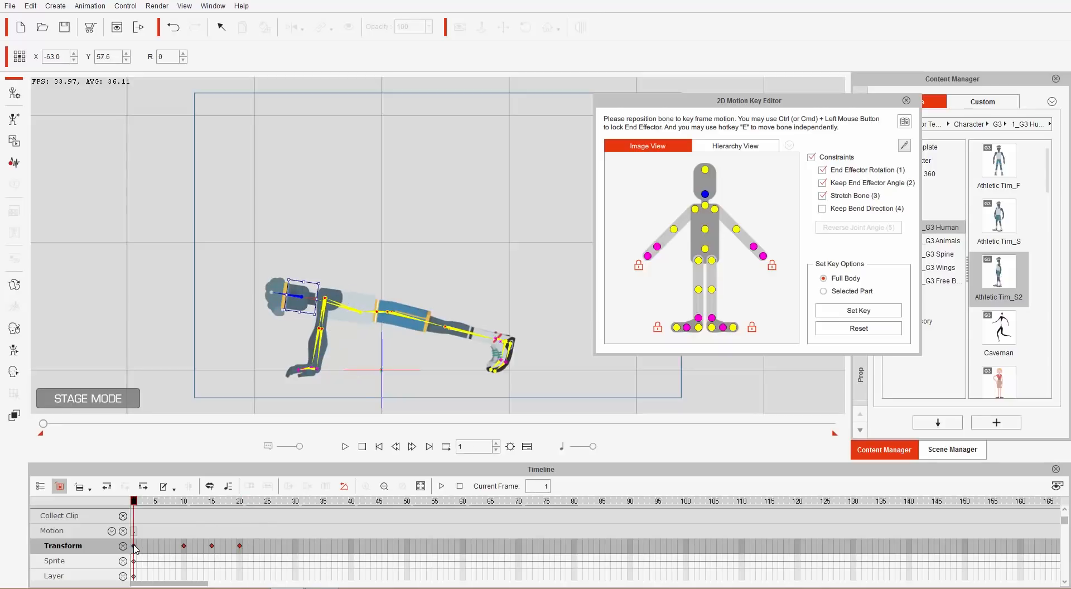
{"action": "right_click", "coordinate": [134, 547]}
{"action": "left_click", "coordinate": [160, 446]}
{"action": "left_click", "coordinate": [296, 547]}
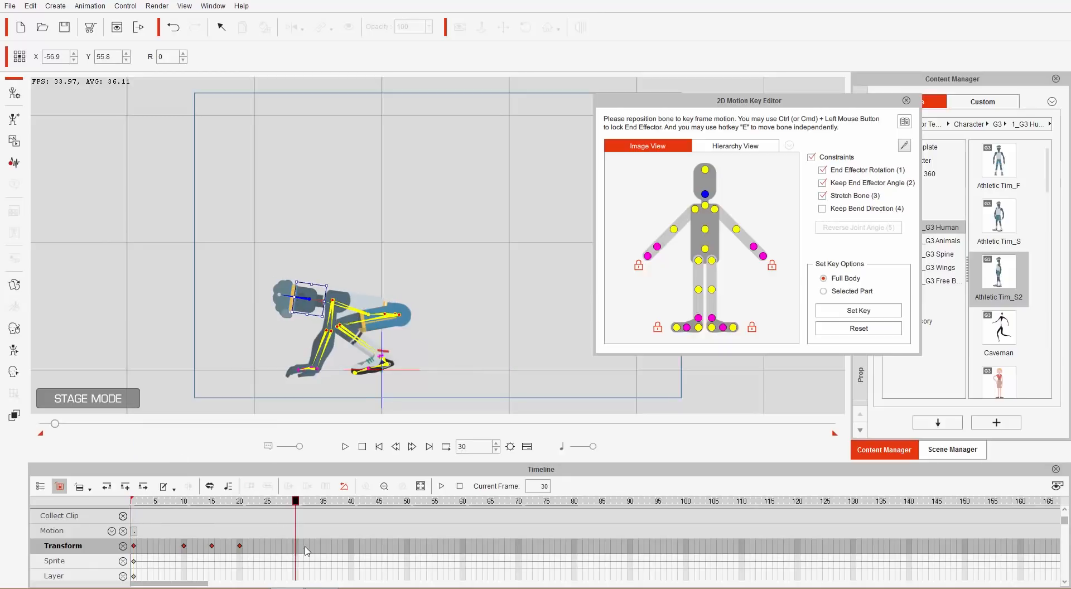
{"action": "key", "text": "ctrl+v"}
{"action": "key", "text": "space"}
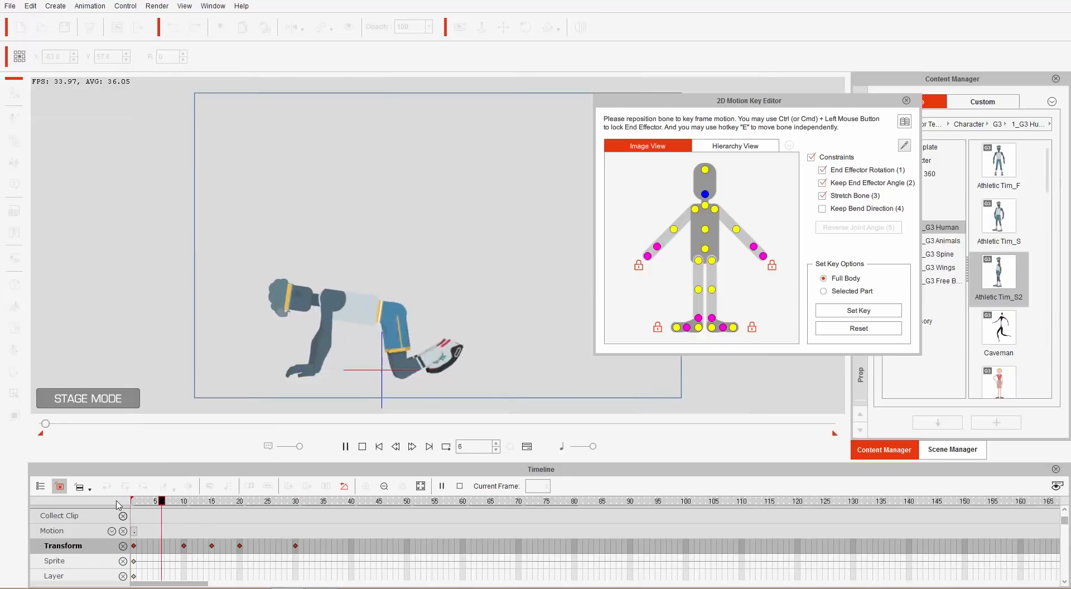
{"action": "key", "text": "space"}
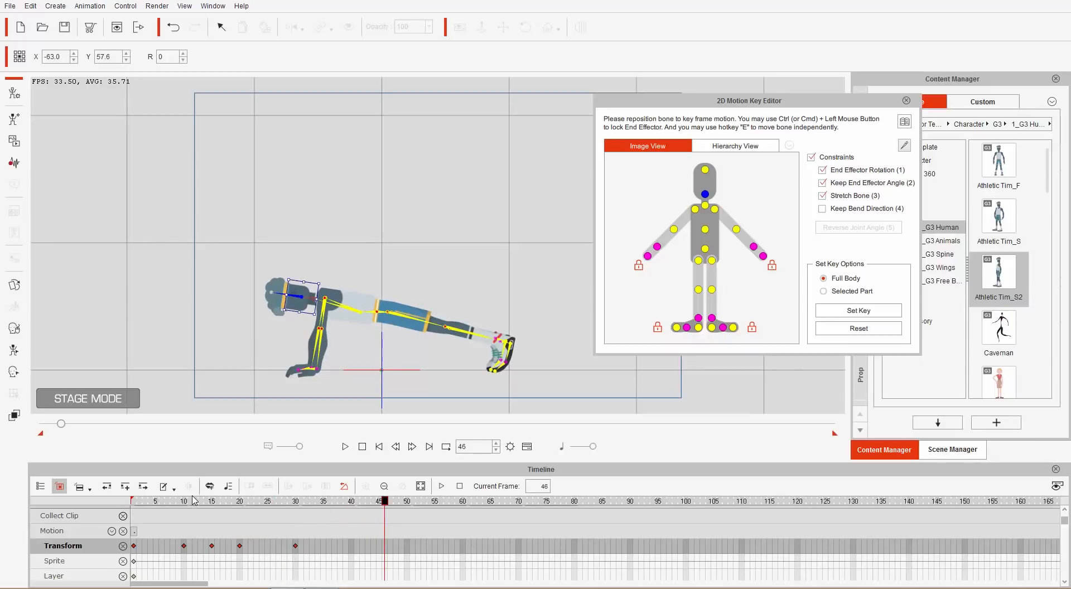
Move the Transform keys at frames 20 and 30 five frames later, to frames 25 and 35
{"action": "key", "text": "space"}
{"action": "key", "text": "space"}
{"action": "left_click_drag", "start_coordinate": [229, 545], "coordinate": [320, 551]}
{"action": "left_click_drag", "start_coordinate": [241, 548], "coordinate": [268, 551]}
{"action": "left_click", "coordinate": [268, 548]}
Copy the crouch Transform key from frame 15 to frame 20 to hold the pose
{"action": "left_click", "coordinate": [213, 547]}
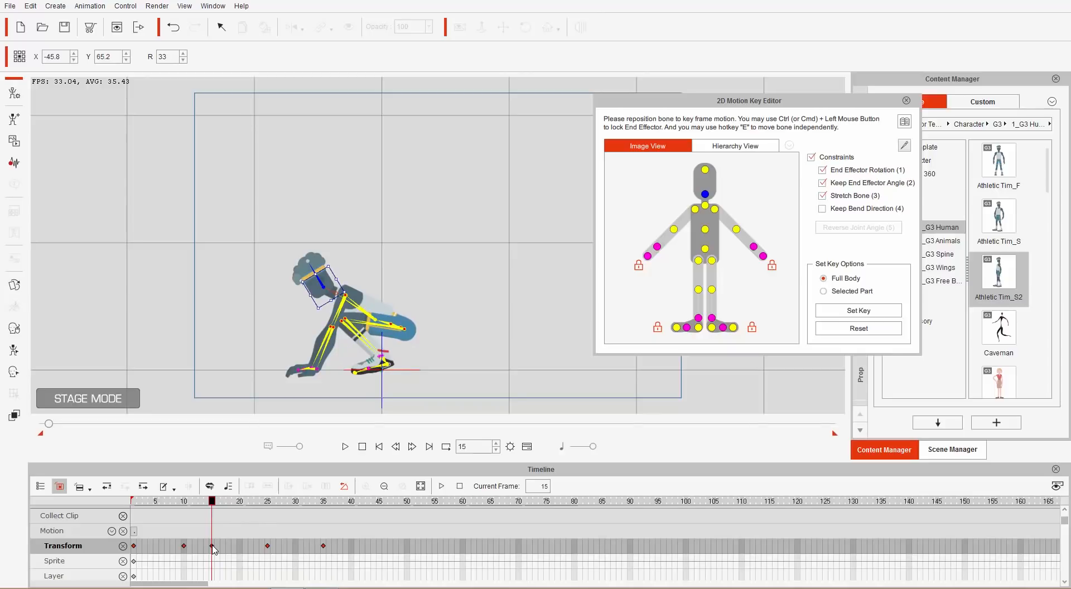
{"action": "right_click", "coordinate": [213, 547]}
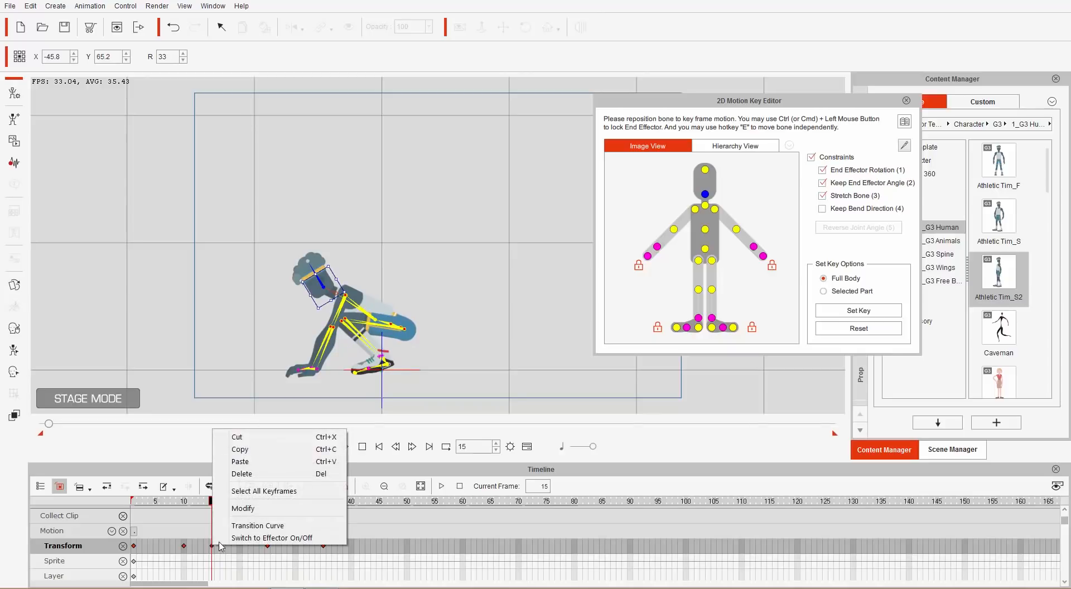
{"action": "left_click", "coordinate": [245, 446]}
{"action": "left_click", "coordinate": [240, 548]}
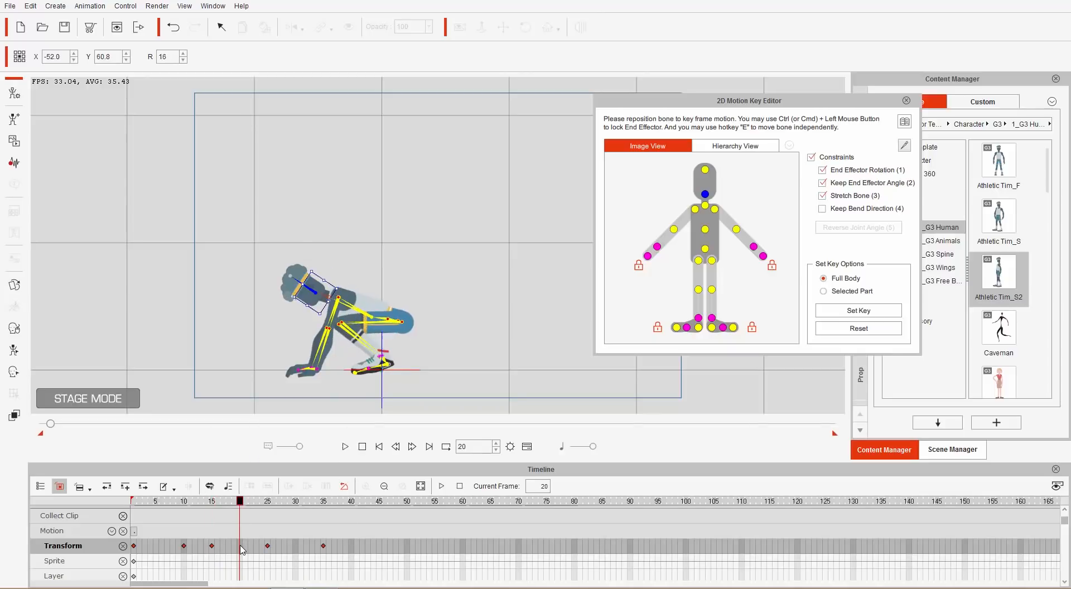
{"action": "right_click", "coordinate": [241, 547]}
{"action": "left_click", "coordinate": [249, 456]}
Play the motion with the held crouch and scrub back from frame 35 to check the return to plank
{"action": "key", "text": "space"}
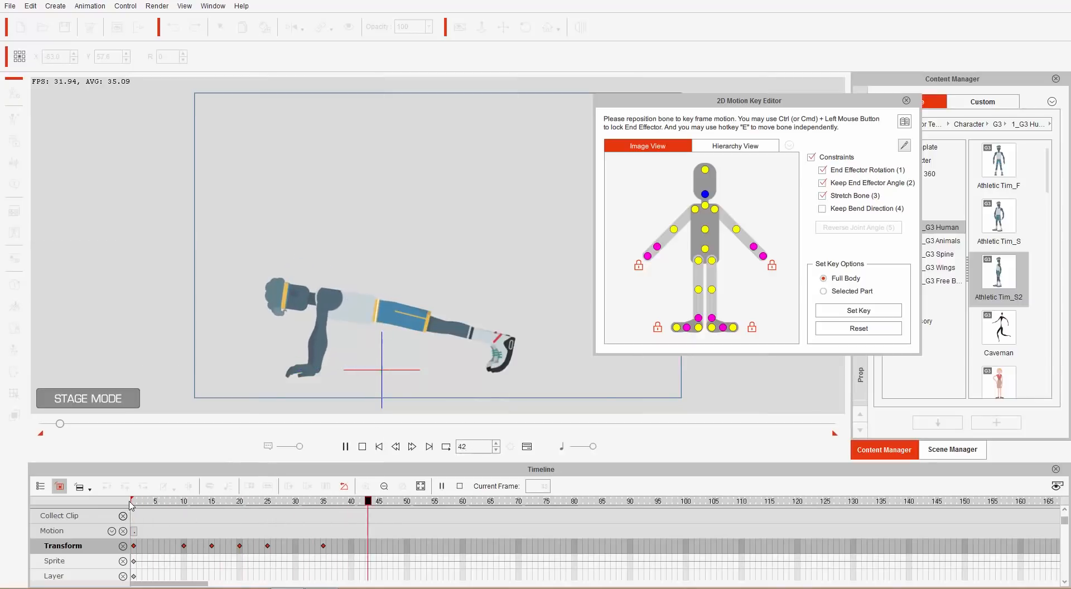
{"action": "key", "text": "space"}
{"action": "left_click", "coordinate": [179, 502]}
{"action": "key", "text": "space"}
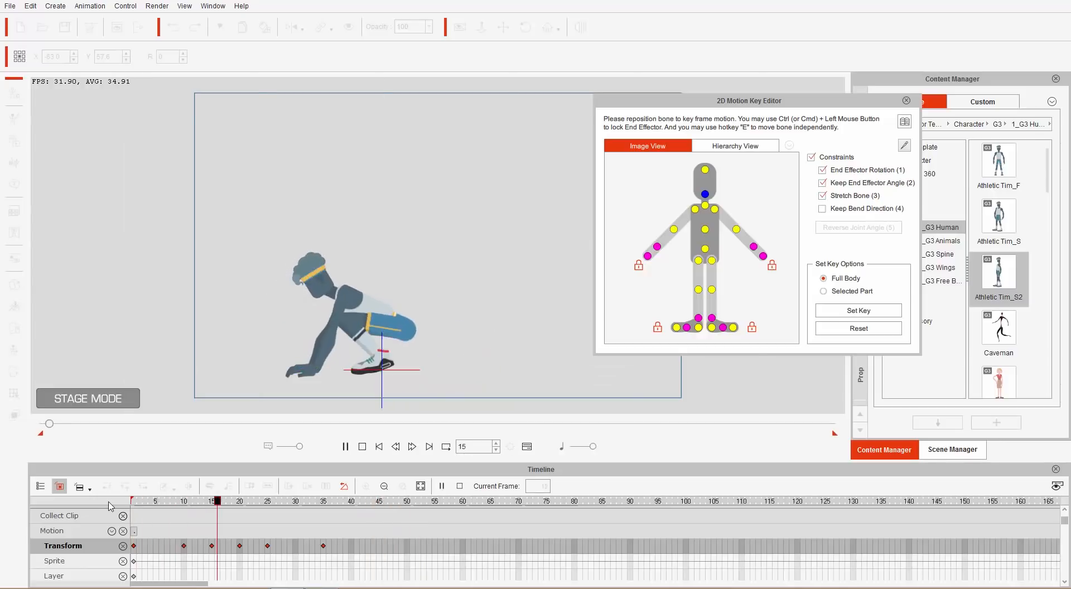
{"action": "key", "text": "space"}
{"action": "left_click", "coordinate": [324, 502]}
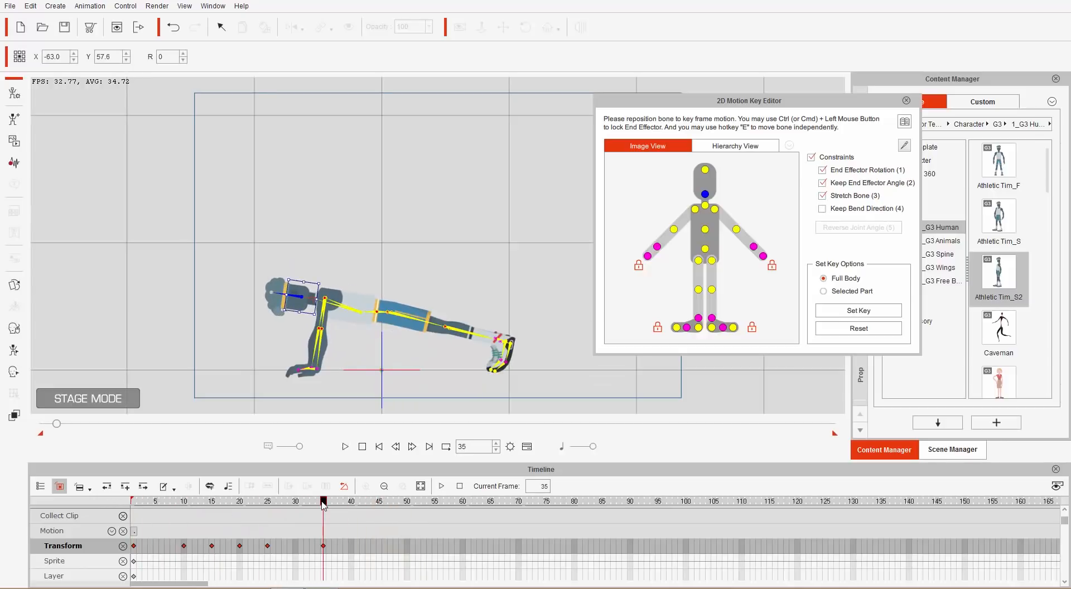
{"action": "left_click_drag", "start_coordinate": [317, 506], "coordinate": [279, 504]}
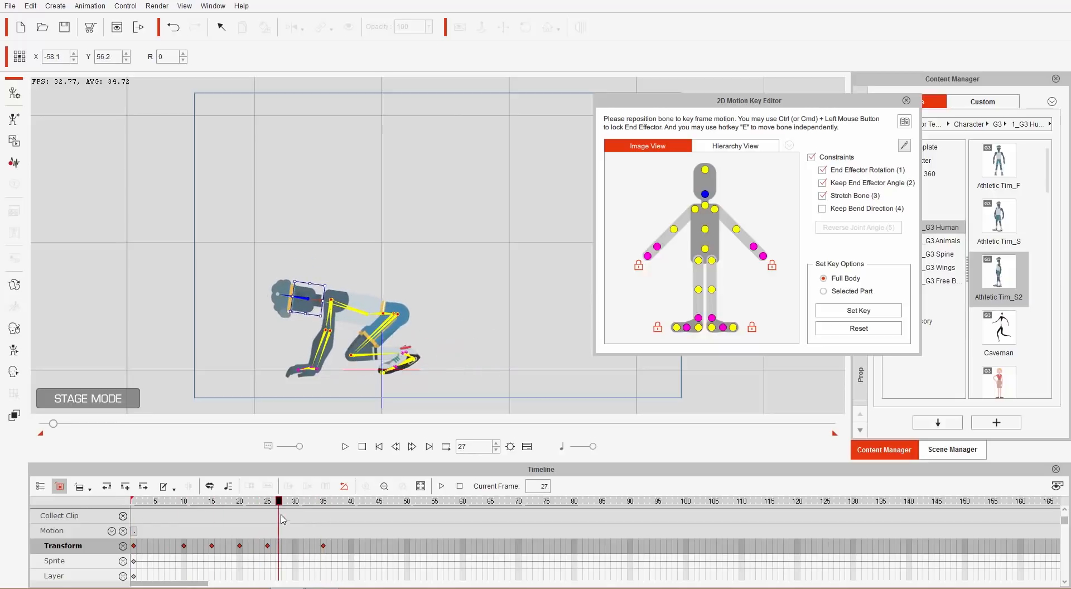
Select frames 1 to 35 on the Collect Clip track and add them to the Action Menu as Starting Position
{"action": "scroll", "coordinate": [281, 516], "scroll_direction": "up", "scroll_amount": 1}
{"action": "left_click_drag", "start_coordinate": [327, 529], "coordinate": [129, 528]}
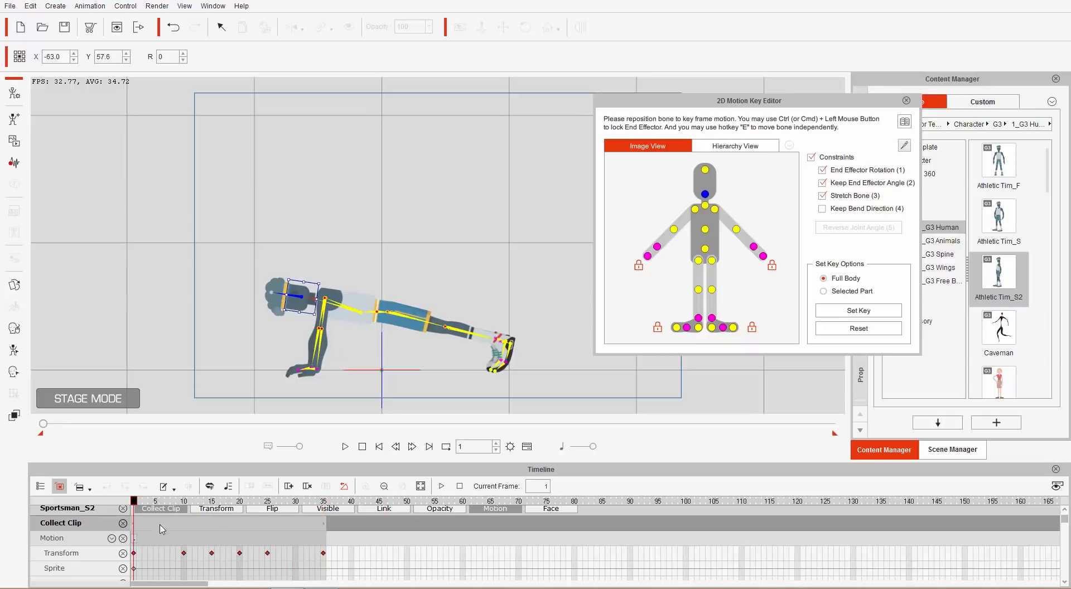
{"action": "right_click", "coordinate": [179, 524]}
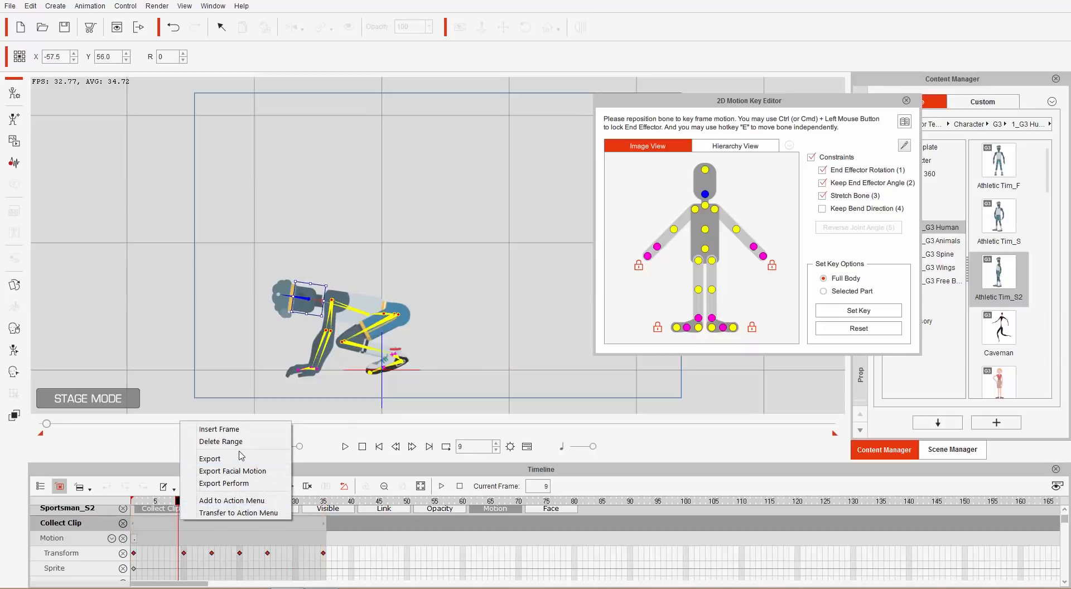
{"action": "left_click", "coordinate": [232, 501]}
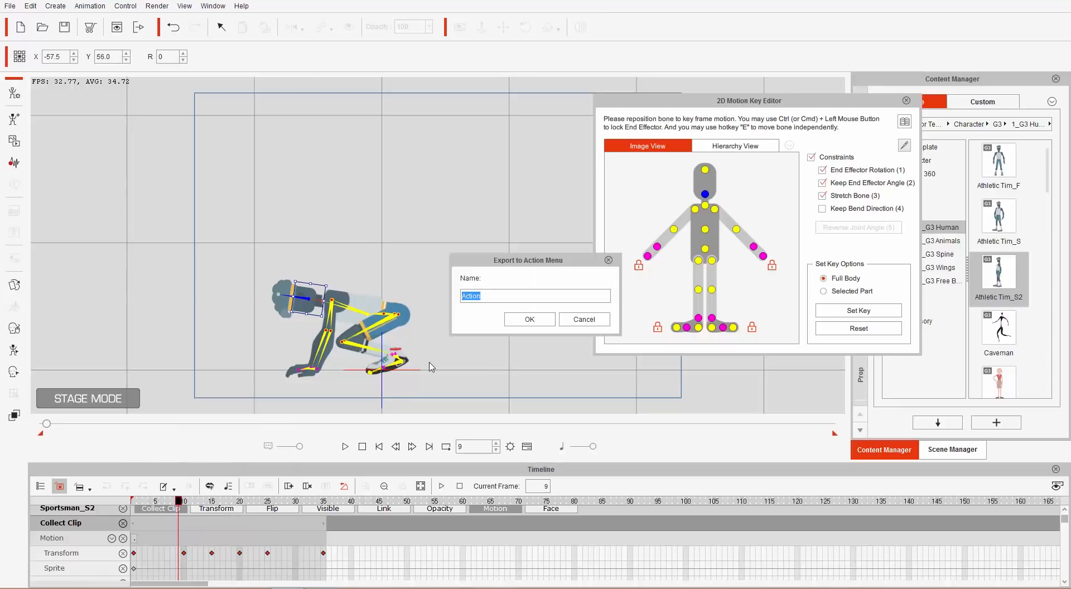
{"action": "type", "text": "Starting Posi"}
{"action": "left_click", "coordinate": [546, 322]}
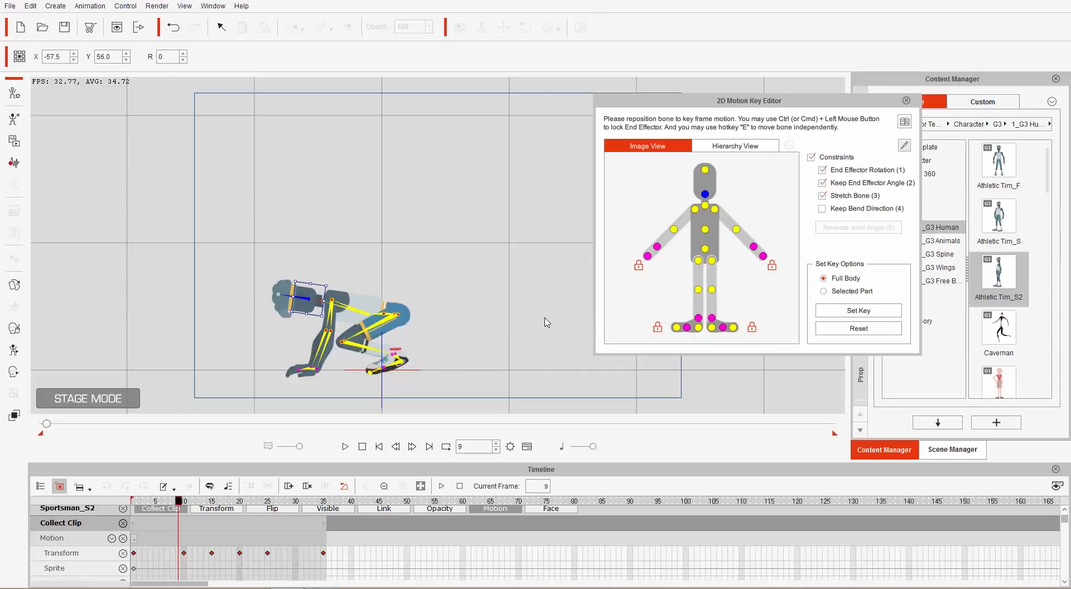
Close the motion key editor, test the Starting Position action on the character at frame 51, and undo it
{"action": "left_click", "coordinate": [415, 501]}
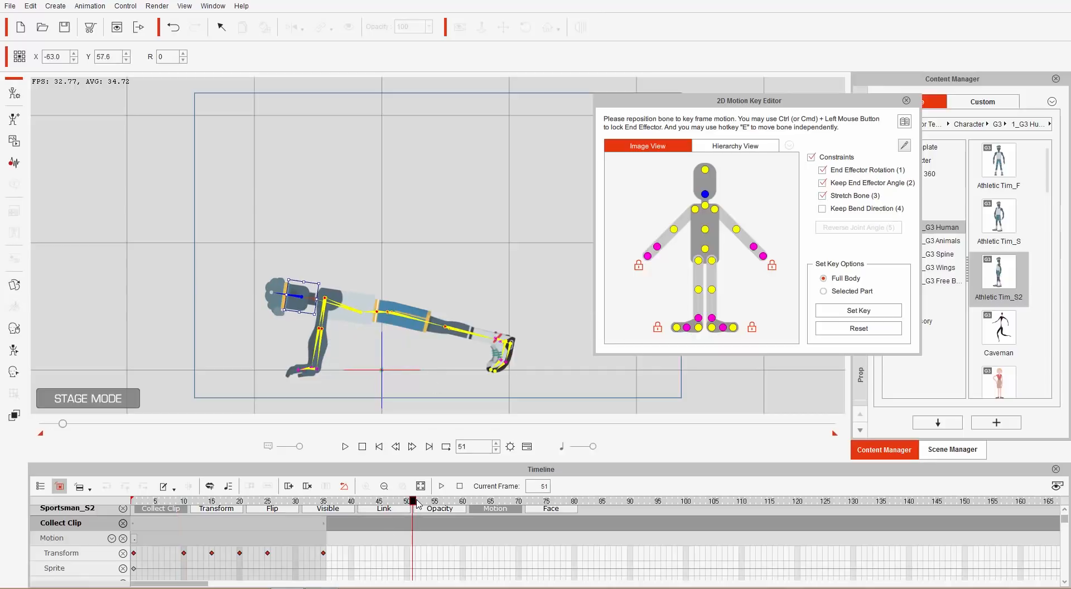
{"action": "left_click", "coordinate": [906, 100]}
{"action": "right_click", "coordinate": [415, 313]}
{"action": "mouse_move", "coordinate": [492, 326]}
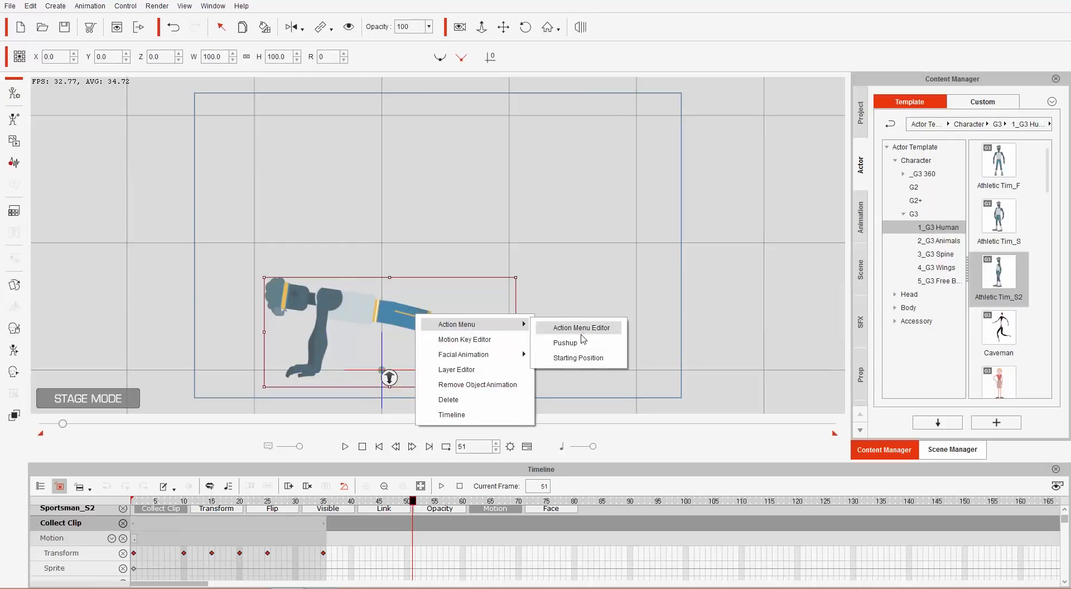
{"action": "left_click", "coordinate": [591, 362]}
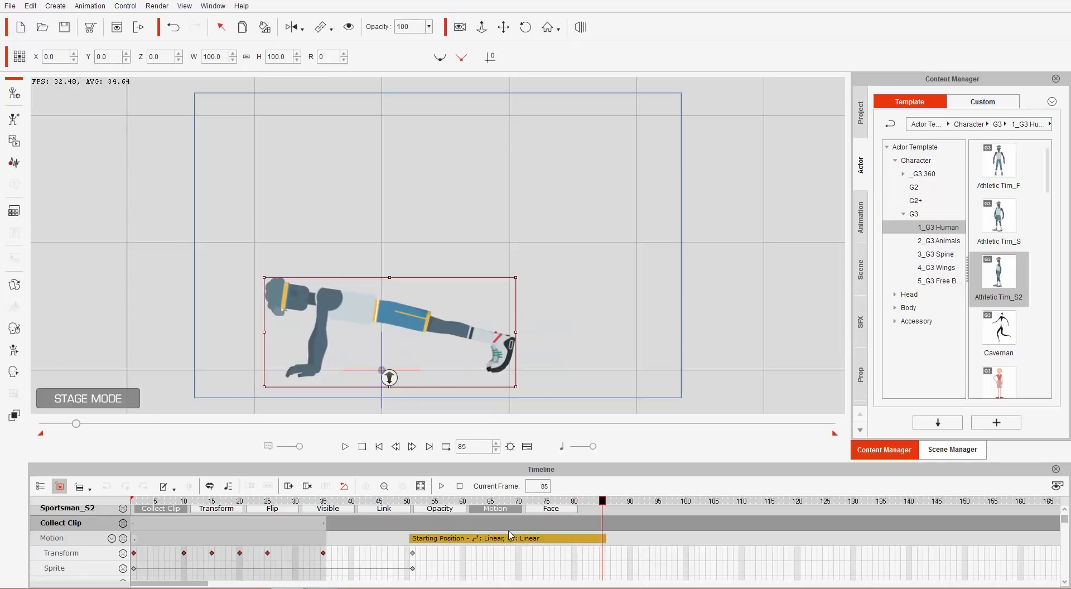
{"action": "key", "text": "ctrl+z"}
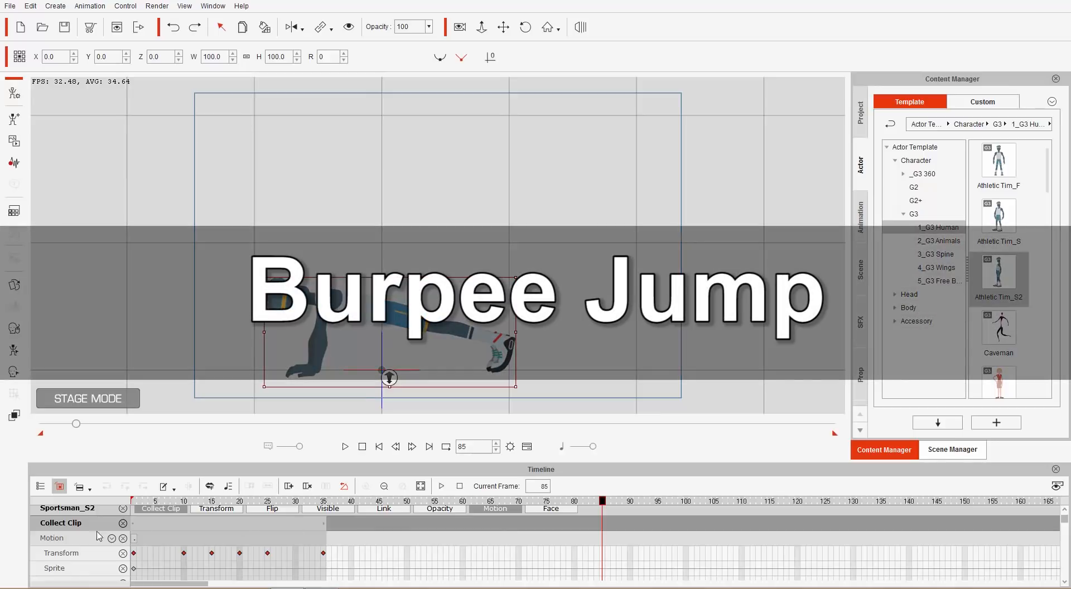
Delete the Transform keys at frames 20, 25 and 35, keeping the ones at frames 1, 10 and 15
{"action": "left_click", "coordinate": [131, 502]}
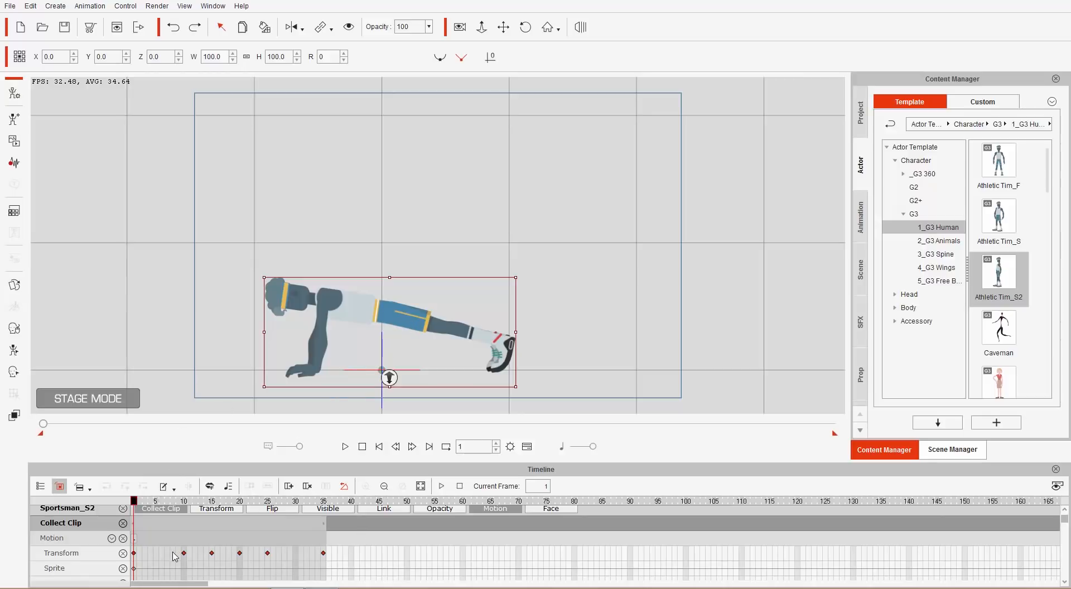
{"action": "left_click_drag", "start_coordinate": [173, 553], "coordinate": [380, 556]}
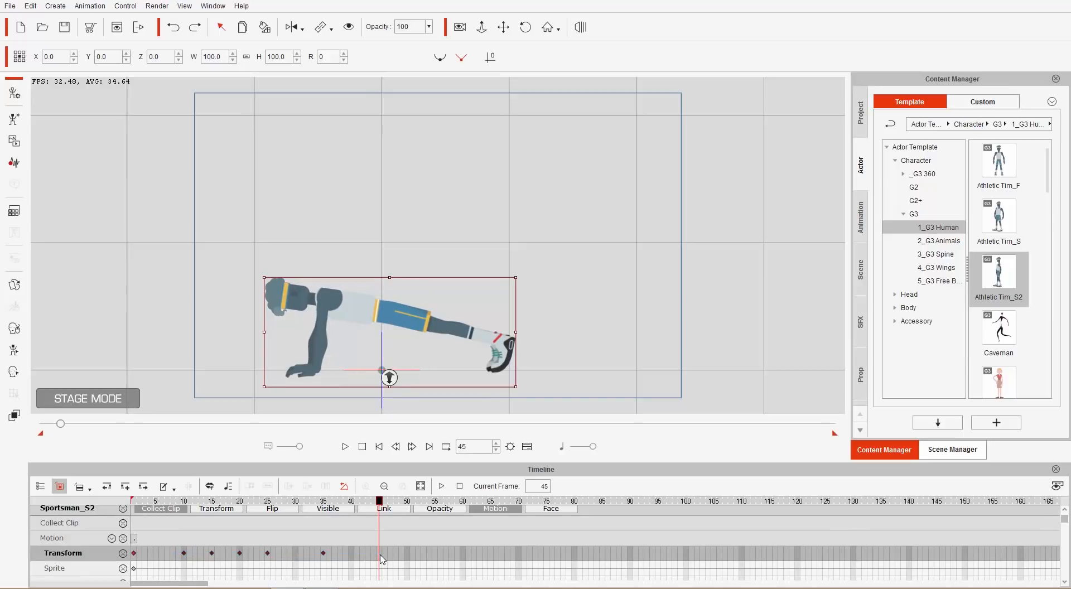
{"action": "left_click_drag", "start_coordinate": [192, 502], "coordinate": [262, 505]}
{"action": "left_click_drag", "start_coordinate": [234, 558], "coordinate": [370, 558]}
{"action": "key", "text": "Delete"}
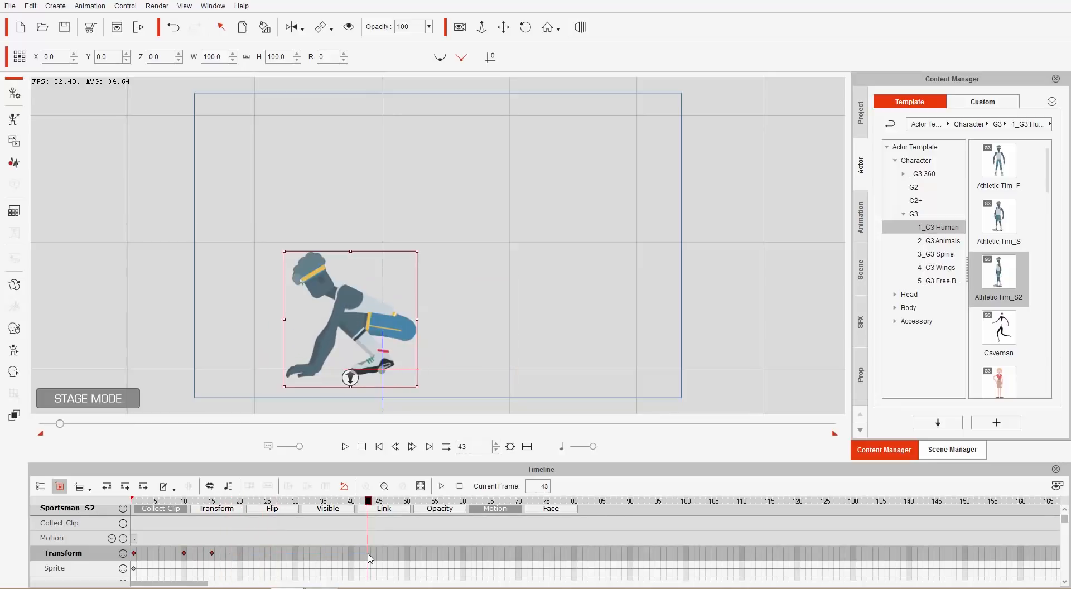
At frame 20, unlock both hands and raise the hip to about X 2.2, Y 111.2 so the character stands upright
{"action": "left_click", "coordinate": [212, 502]}
{"action": "left_click_drag", "start_coordinate": [214, 503], "coordinate": [243, 507]}
{"action": "left_click", "coordinate": [16, 351]}
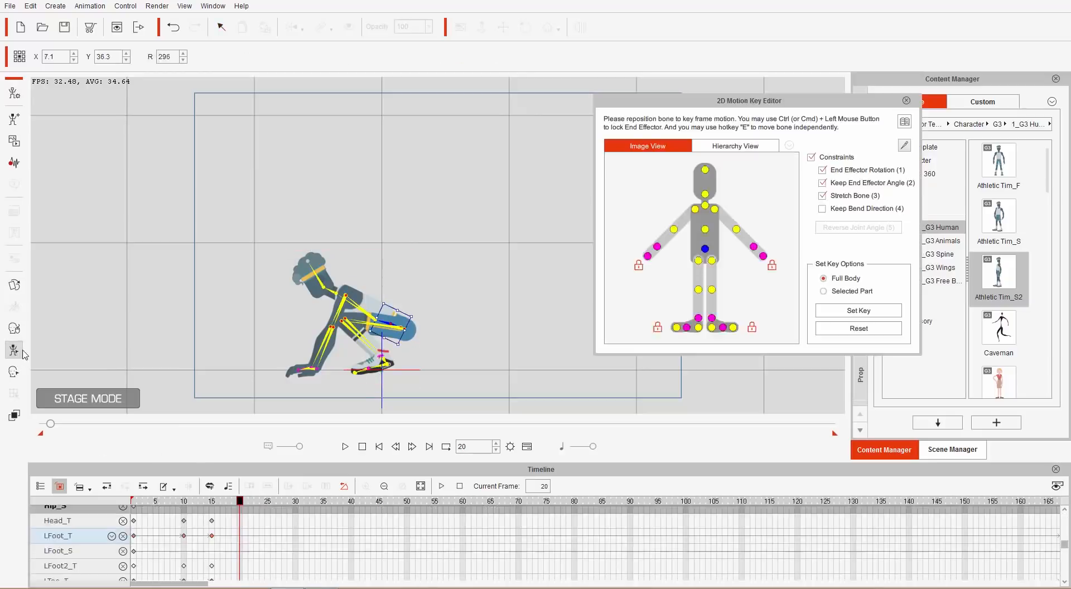
{"action": "left_click", "coordinate": [770, 267]}
{"action": "left_click", "coordinate": [638, 267]}
{"action": "left_click_drag", "start_coordinate": [395, 322], "coordinate": [422, 286]}
{"action": "left_click_drag", "start_coordinate": [399, 240], "coordinate": [391, 224]}
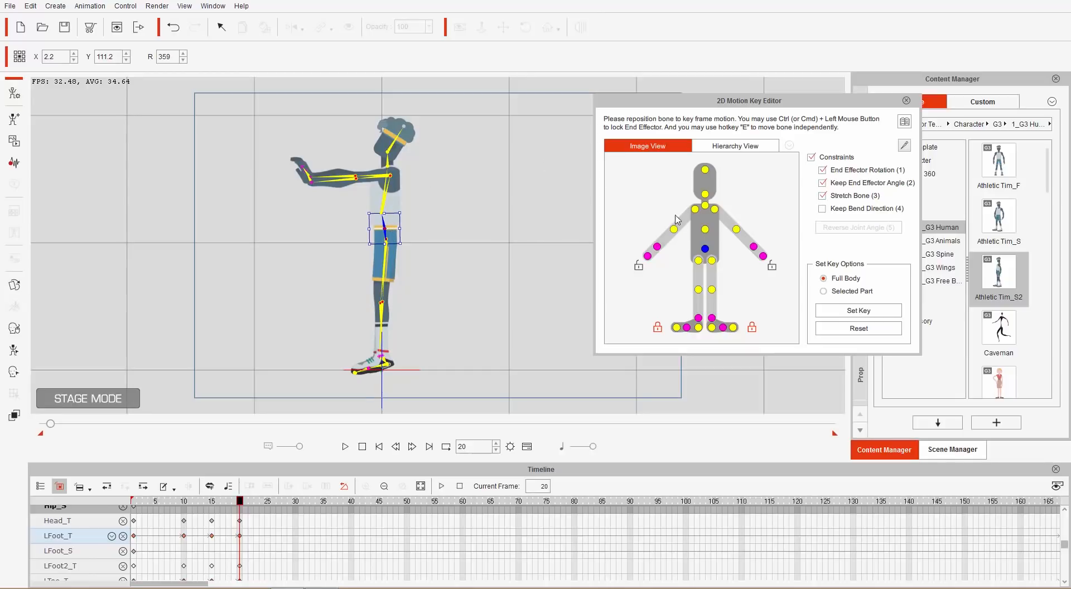
Rotate the right upper arm down beside the torso and bend the right forearm forward at frame 20
{"action": "left_click", "coordinate": [694, 209]}
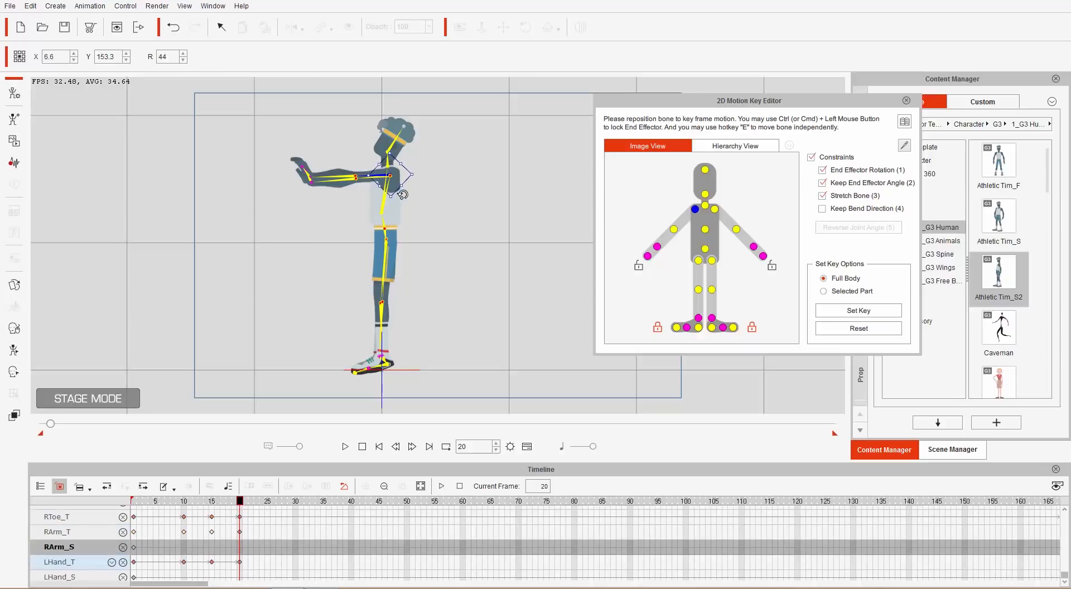
{"action": "left_click_drag", "start_coordinate": [403, 195], "coordinate": [432, 171]}
{"action": "left_click", "coordinate": [377, 229]}
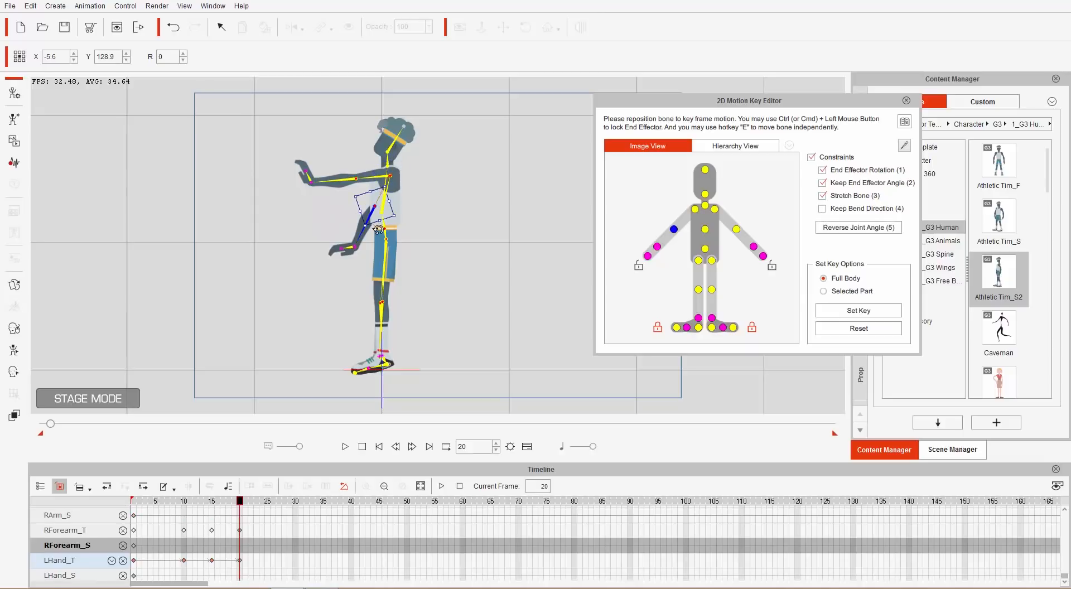
{"action": "mouse_move", "coordinate": [378, 230]}
{"action": "left_mouse_down"}
{"action": "mouse_move", "coordinate": [347, 248]}
{"action": "mouse_move", "coordinate": [377, 223]}
{"action": "mouse_move", "coordinate": [370, 239]}
{"action": "left_mouse_up"}
{"action": "left_click", "coordinate": [348, 250]}
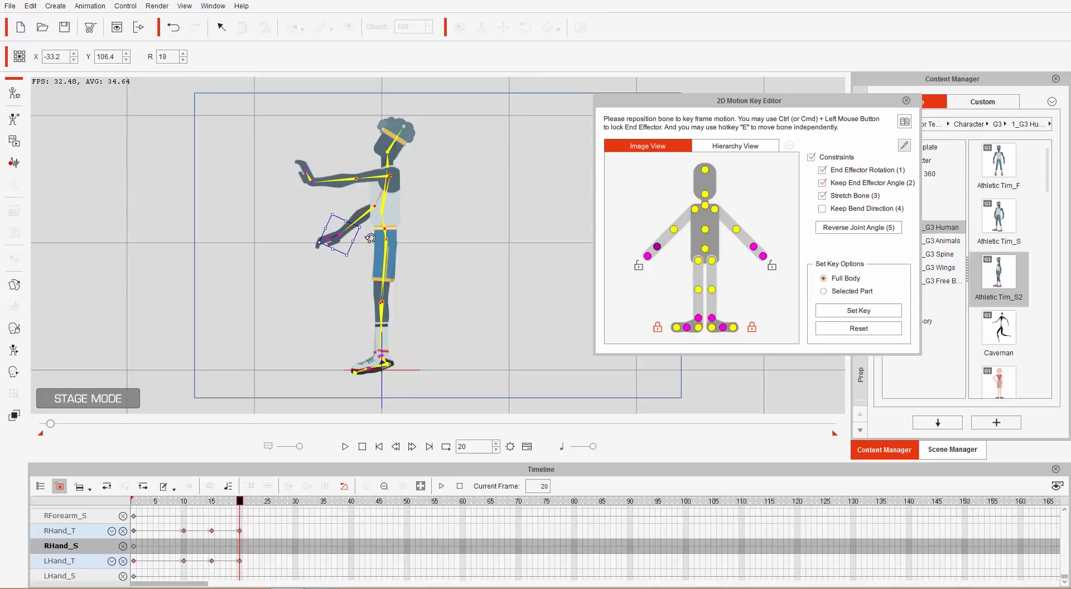
Lower the left upper arm to 77 and bend the left forearm forward, slightly above the right one
{"action": "left_click", "coordinate": [715, 209]}
{"action": "left_click_drag", "start_coordinate": [412, 190], "coordinate": [420, 161]}
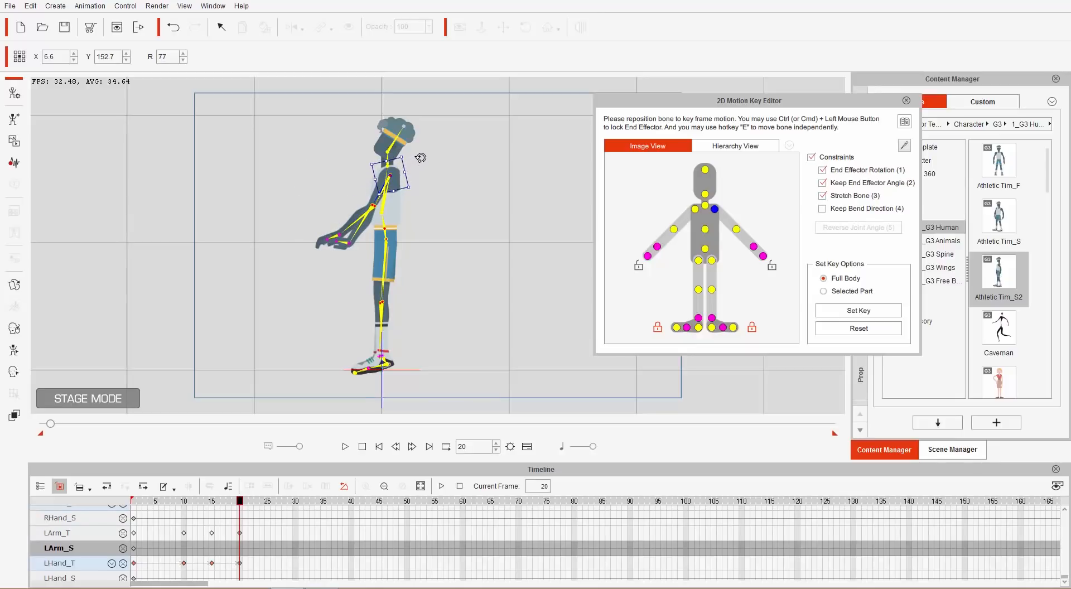
{"action": "left_click_drag", "start_coordinate": [363, 229], "coordinate": [288, 186]}
{"action": "left_click", "coordinate": [334, 230]}
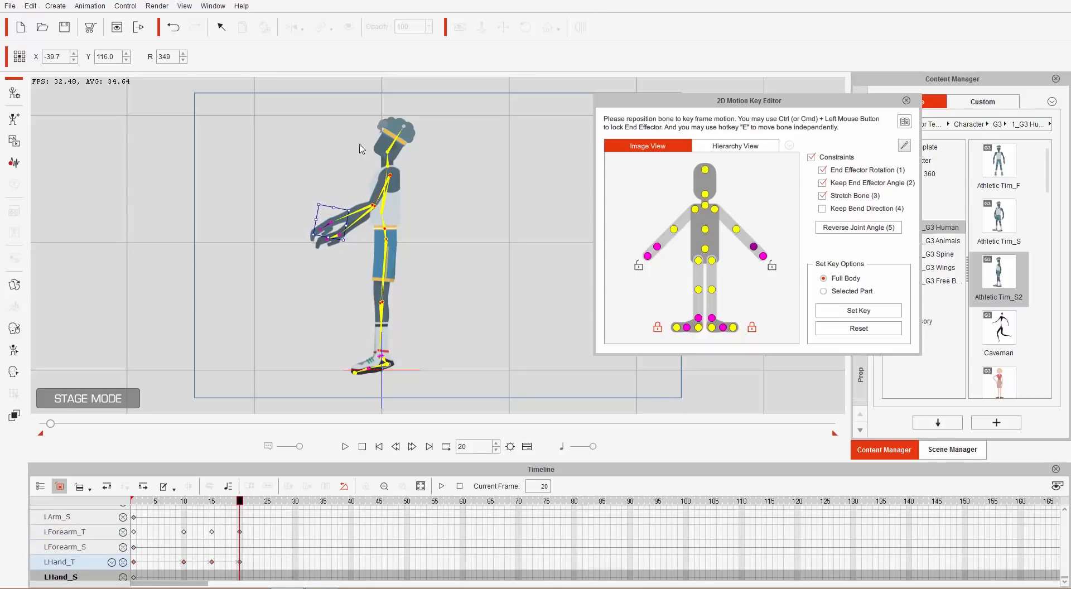
Rotate the head upright to 6 and play the motion from plank to standing
{"action": "left_click", "coordinate": [392, 146]}
{"action": "left_click_drag", "start_coordinate": [413, 150], "coordinate": [404, 140]}
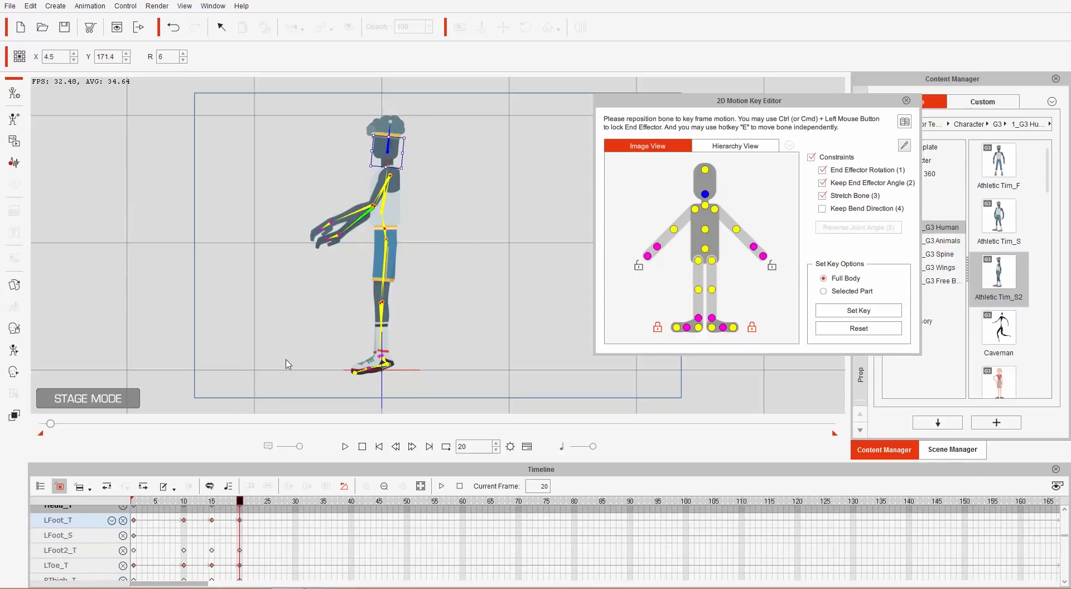
{"action": "key", "text": "space"}
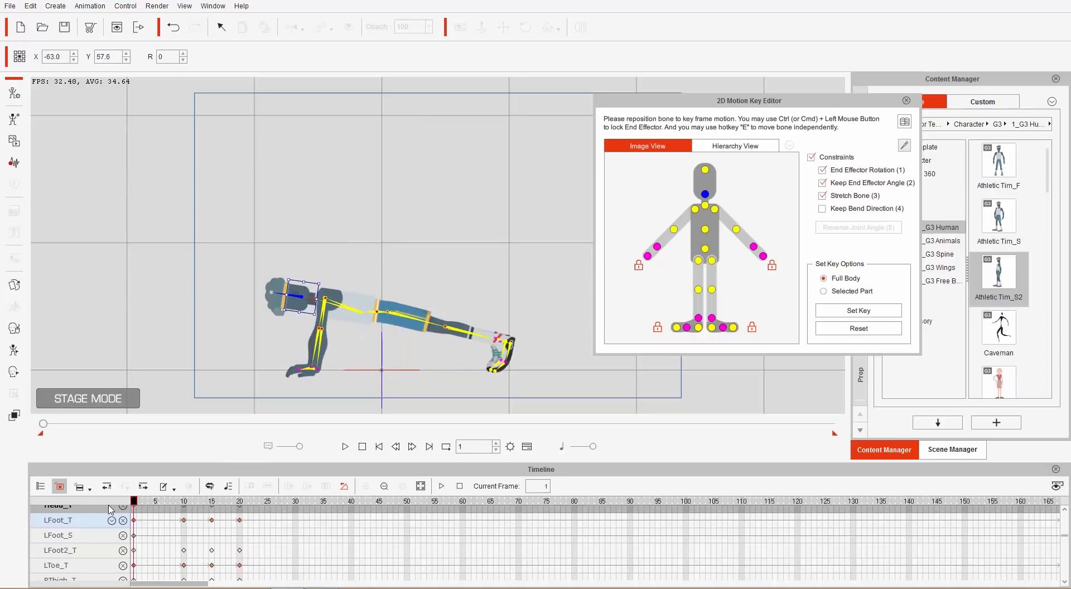
At frame 25, turn off End Effector Rotation, Keep End Effector Angle and Stretch Bone, and raise the hip to lift the character off the ground
{"action": "left_click_drag", "start_coordinate": [234, 503], "coordinate": [268, 504]}
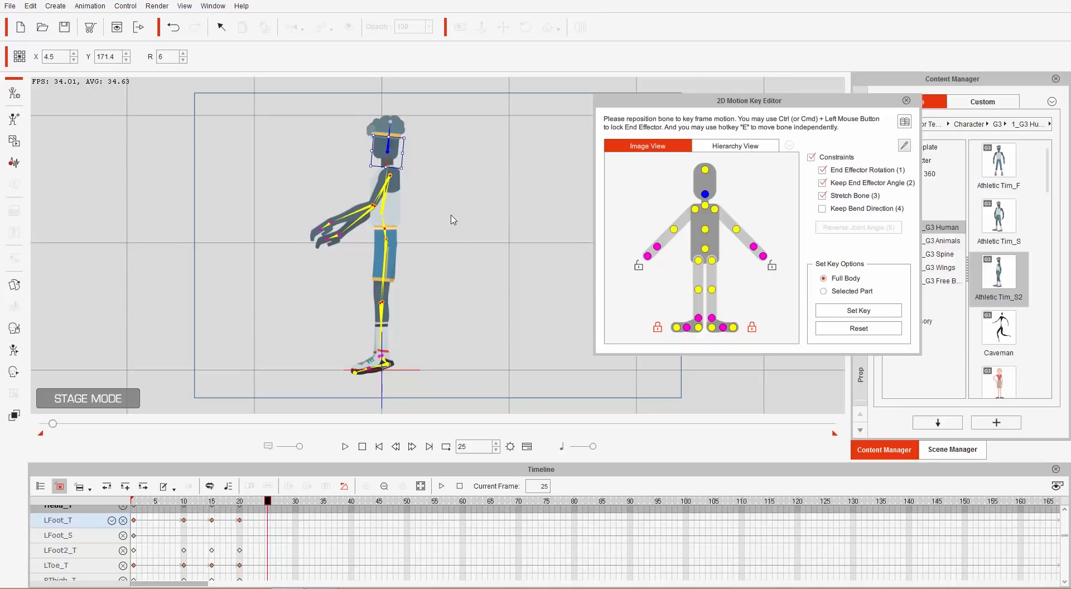
{"action": "left_click", "coordinate": [706, 250]}
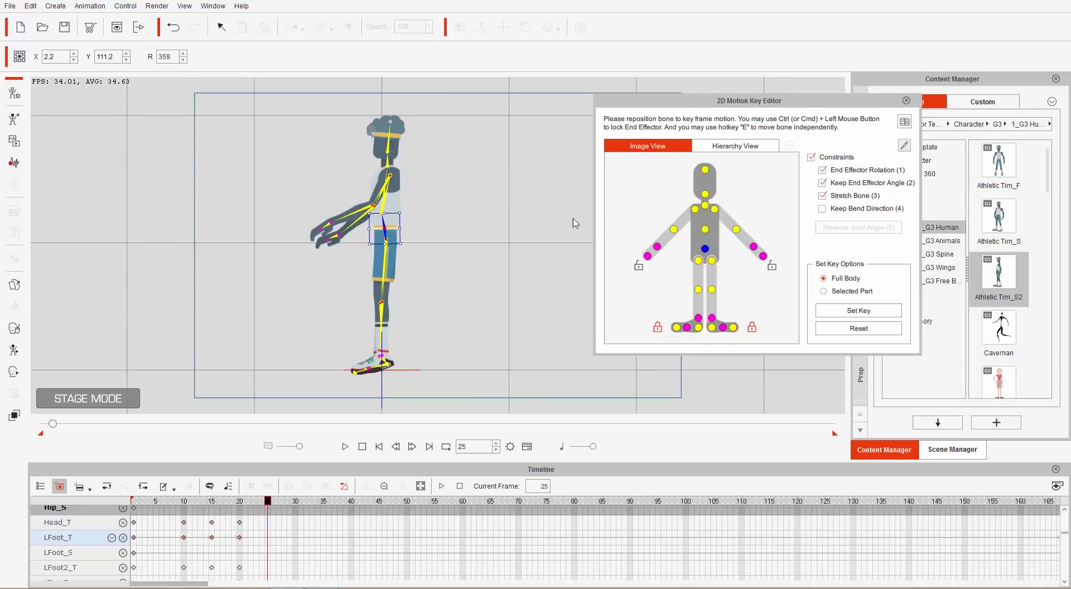
{"action": "left_click_drag", "start_coordinate": [483, 192], "coordinate": [490, 289]}
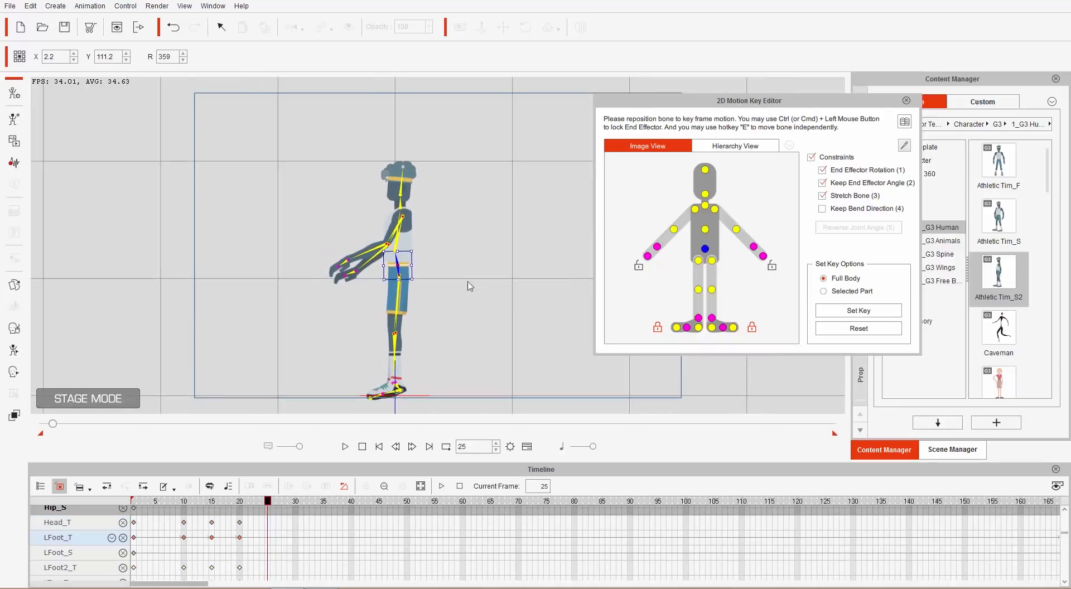
{"action": "left_click_drag", "start_coordinate": [404, 260], "coordinate": [408, 240]}
{"action": "key", "text": "ctrl+z"}
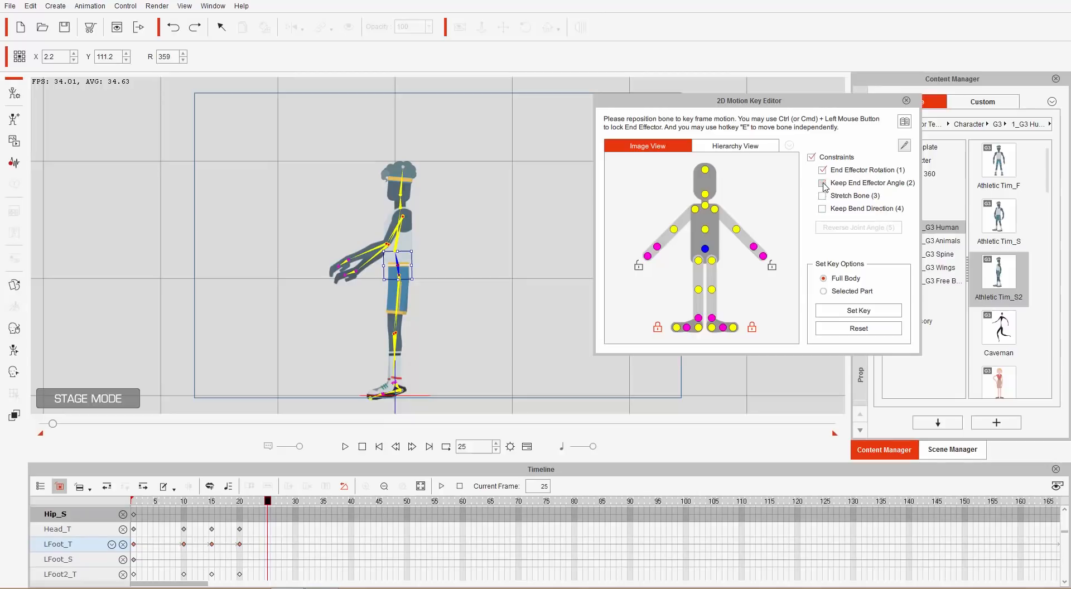
{"action": "left_click", "coordinate": [823, 170]}
{"action": "left_click_drag", "start_coordinate": [404, 263], "coordinate": [422, 220]}
Unlock both feet, rotate the left thigh backward to 337 and point the left foot downward to 355 at frame 25
{"action": "left_click", "coordinate": [711, 260]}
{"action": "key", "text": "ctrl+z"}
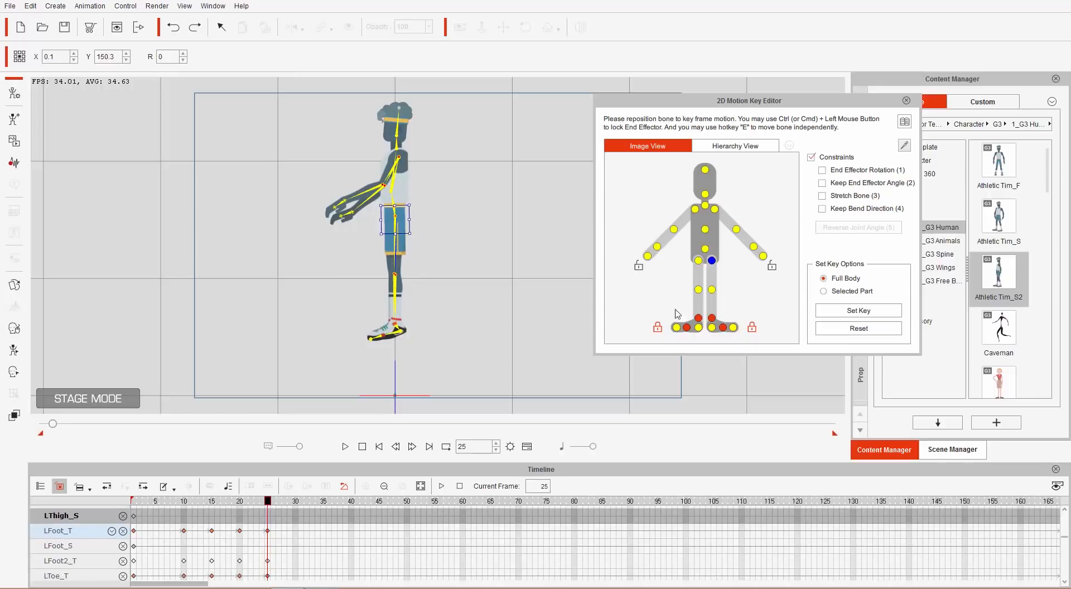
{"action": "left_click", "coordinate": [752, 328]}
{"action": "left_click", "coordinate": [657, 329]}
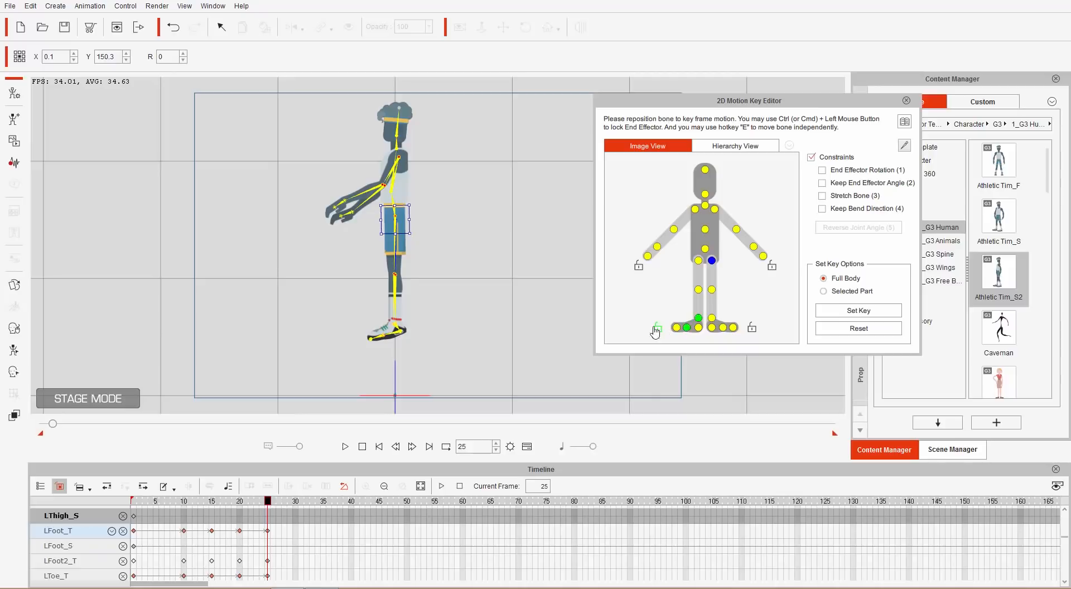
{"action": "left_click_drag", "start_coordinate": [418, 232], "coordinate": [429, 223]}
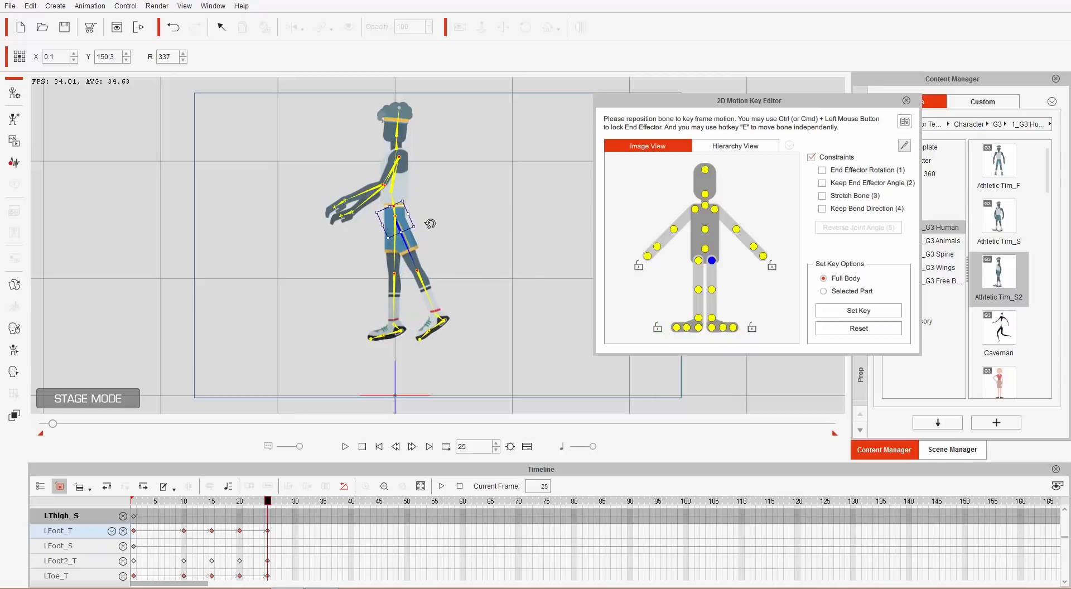
{"action": "left_click", "coordinate": [441, 327]}
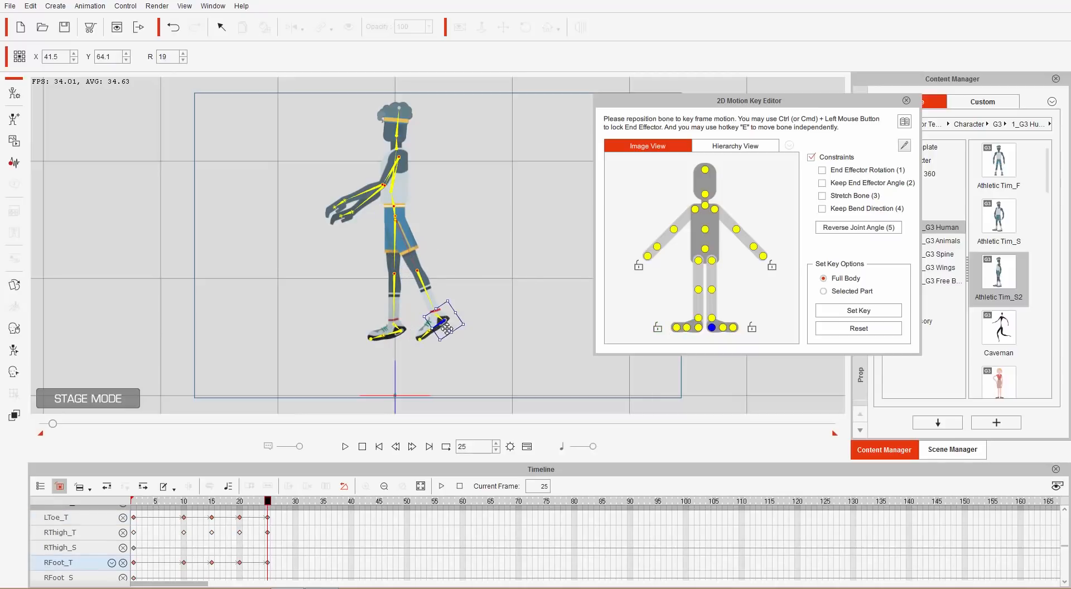
{"action": "left_click_drag", "start_coordinate": [462, 334], "coordinate": [467, 329]}
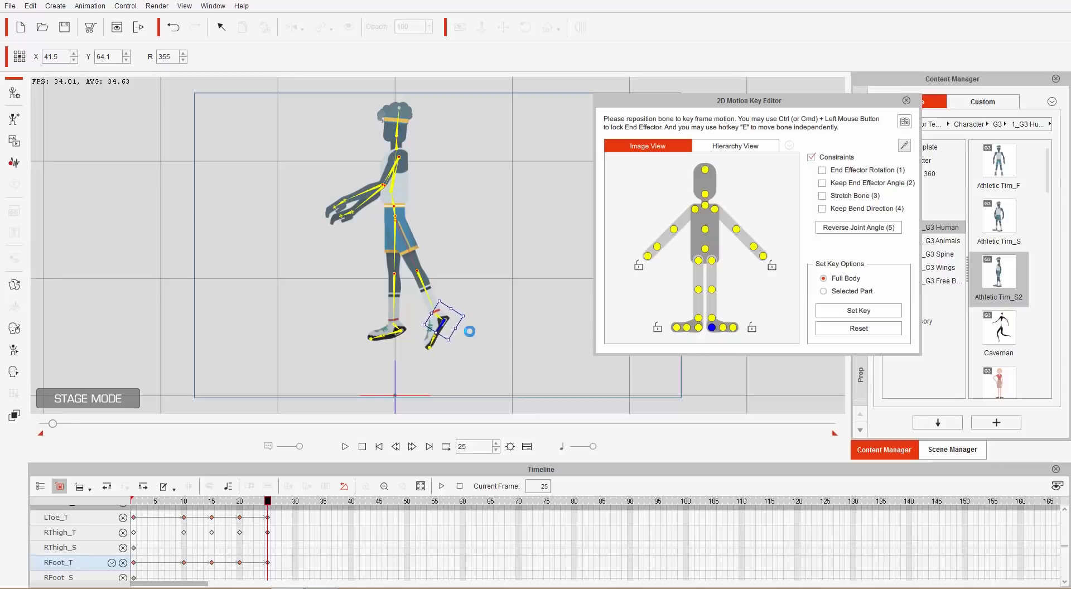
Rotate the right thigh forward to 21 and tilt the right foot's toes down to 358
{"action": "left_click", "coordinate": [393, 233]}
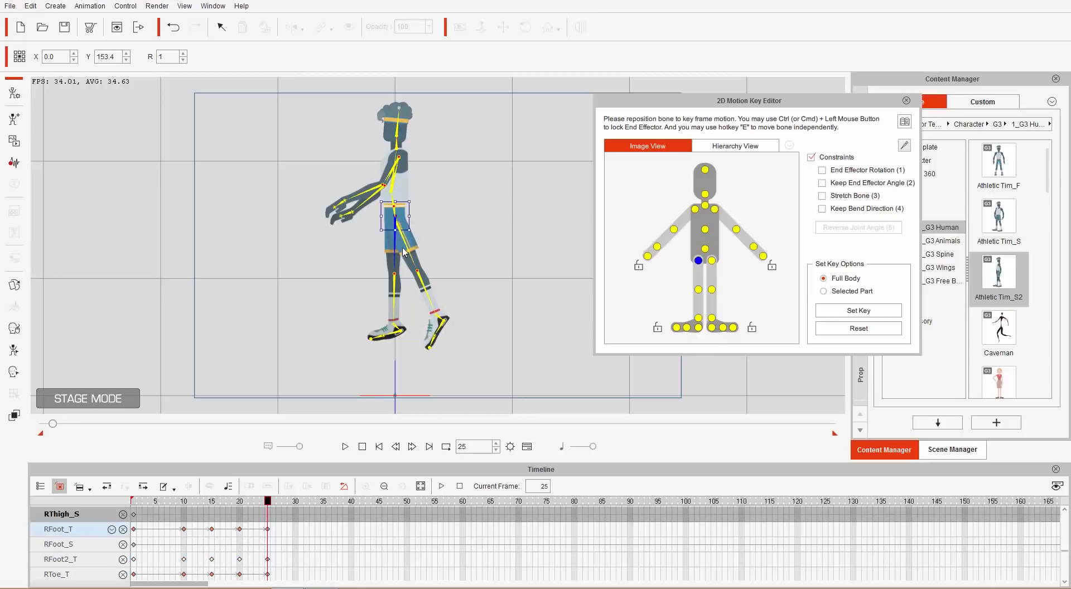
{"action": "left_click_drag", "start_coordinate": [397, 238], "coordinate": [392, 242]}
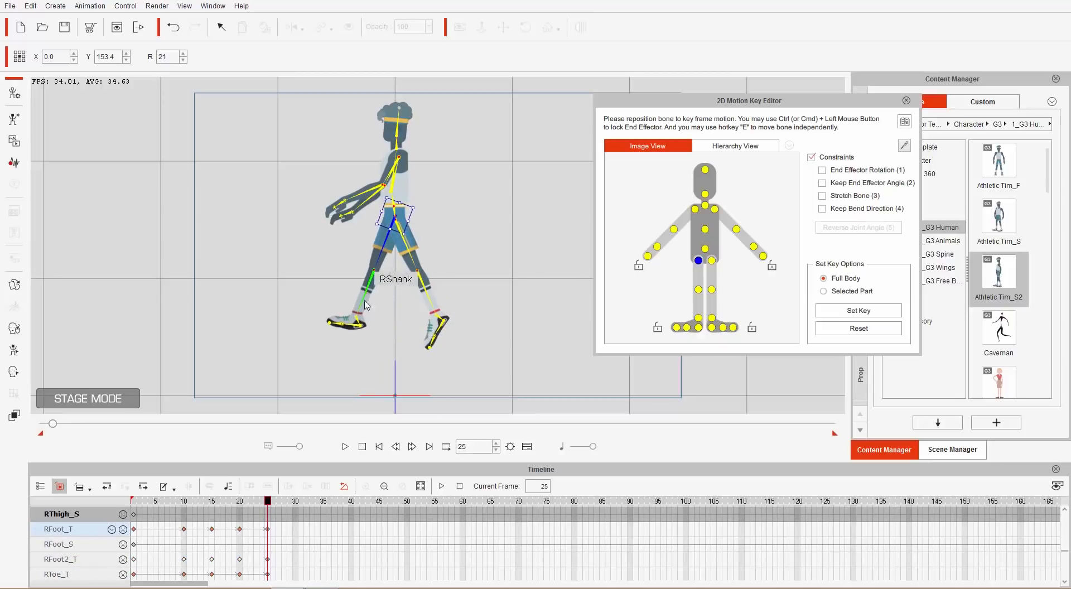
{"action": "left_click", "coordinate": [356, 324]}
{"action": "left_click_drag", "start_coordinate": [382, 337], "coordinate": [389, 322]}
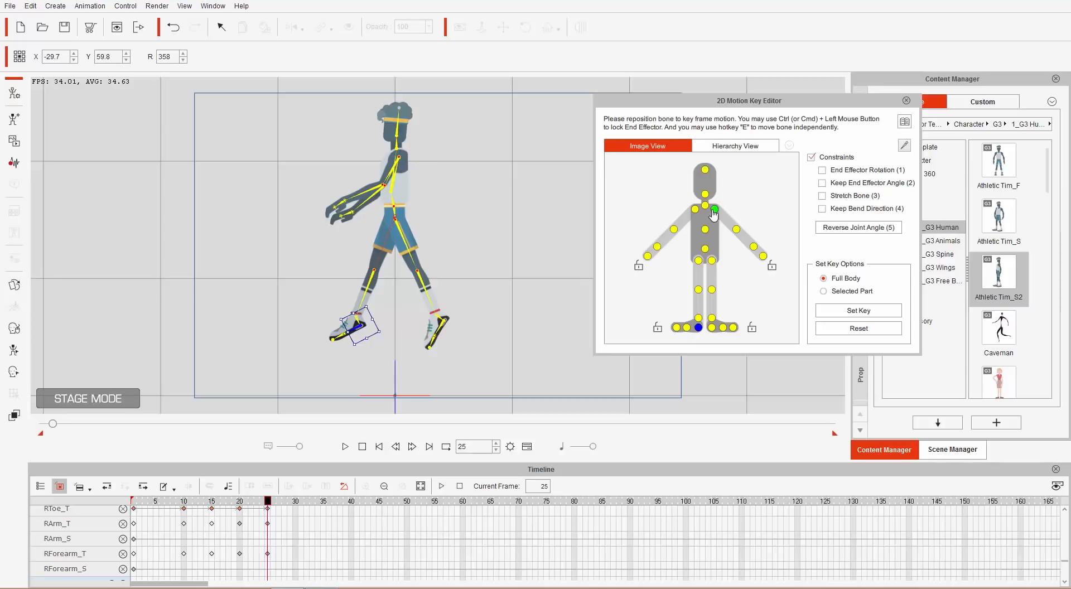
Raise the right arm forward with the forearm pointing up beside the head, and bend the right hand forward
{"action": "left_click", "coordinate": [695, 209]}
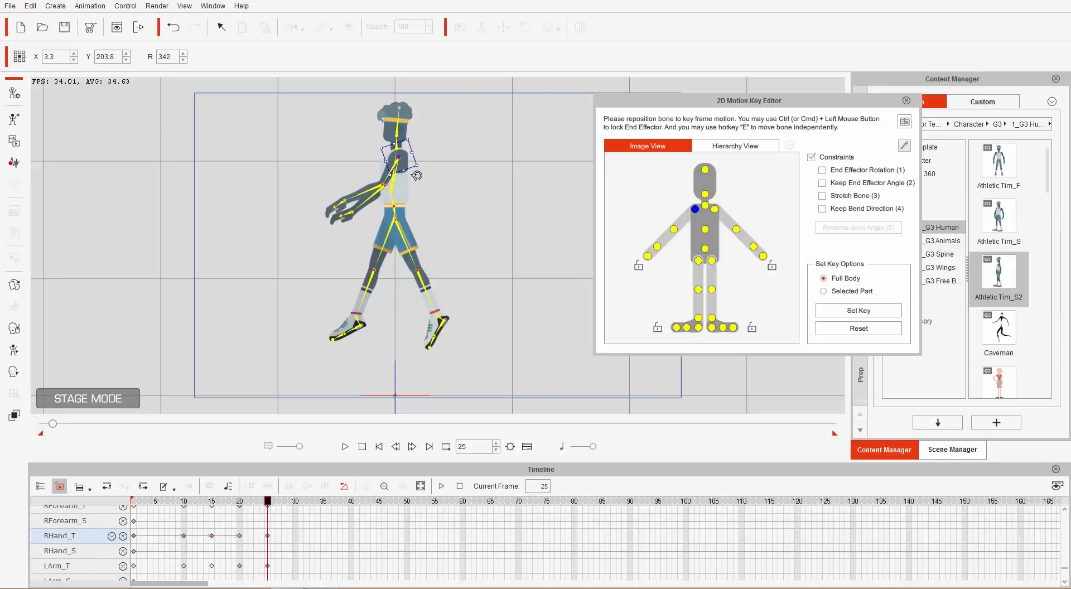
{"action": "left_click_drag", "start_coordinate": [416, 175], "coordinate": [325, 149]}
{"action": "left_click", "coordinate": [674, 229]}
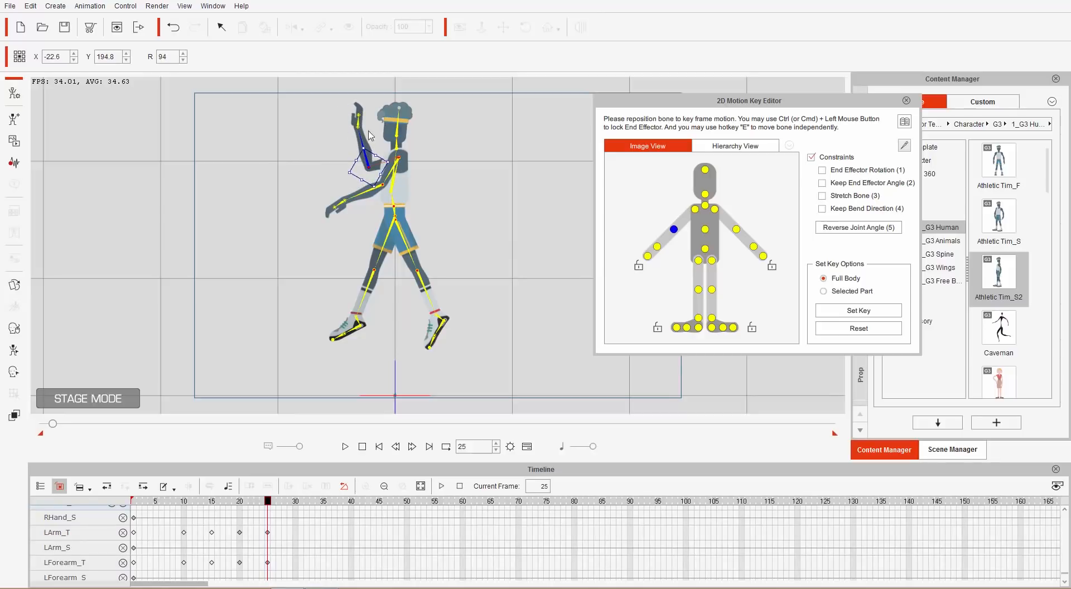
{"action": "left_click", "coordinate": [660, 251]}
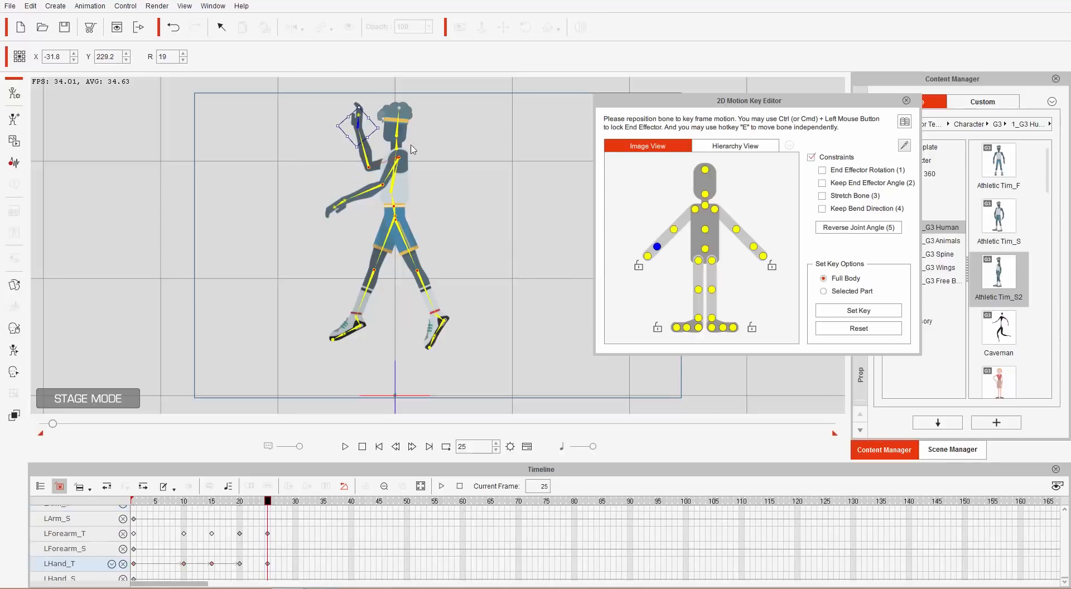
{"action": "left_click_drag", "start_coordinate": [377, 134], "coordinate": [385, 112]}
Raise the left arm to match the right one, with the forearm upright at 92 and the hand bent forward to 316
{"action": "left_click", "coordinate": [737, 230]}
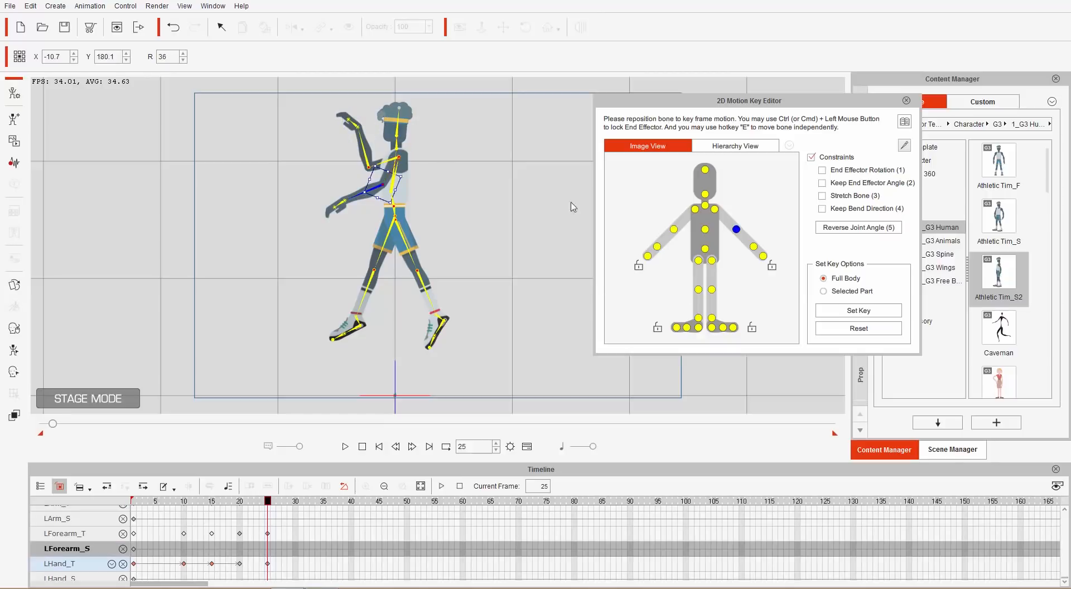
{"action": "left_click", "coordinate": [715, 209]}
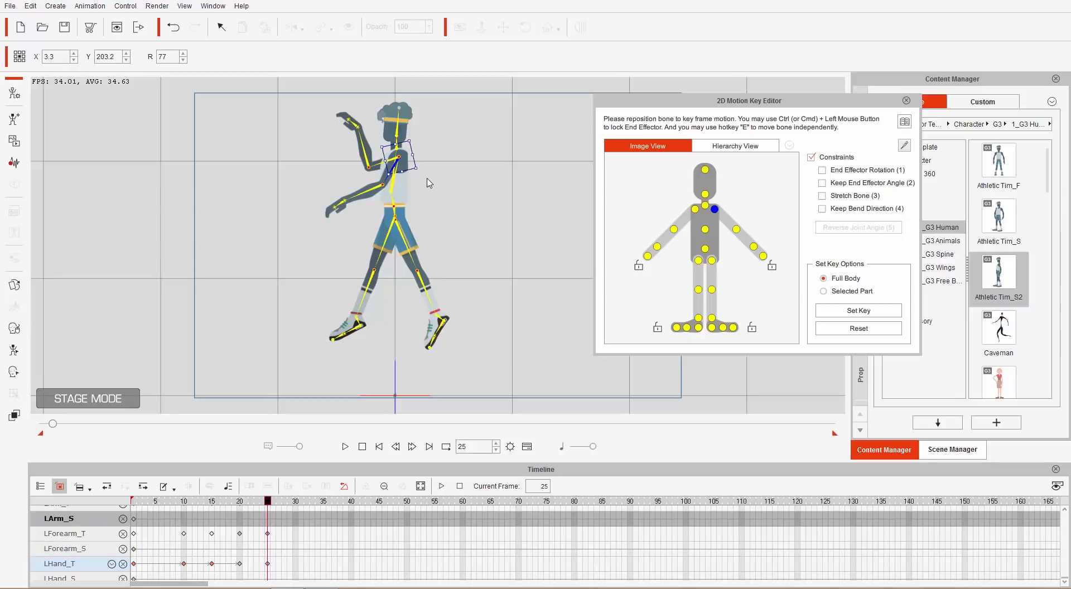
{"action": "left_click_drag", "start_coordinate": [419, 174], "coordinate": [341, 180]}
{"action": "left_click", "coordinate": [736, 229]}
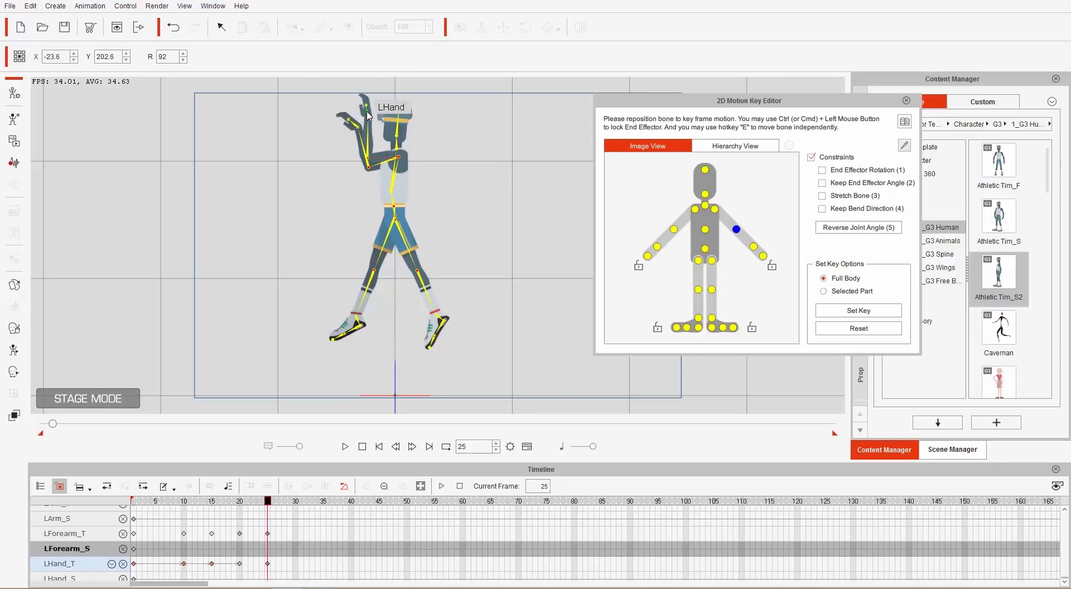
{"action": "left_click", "coordinate": [381, 126]}
{"action": "left_click_drag", "start_coordinate": [381, 130], "coordinate": [398, 127]}
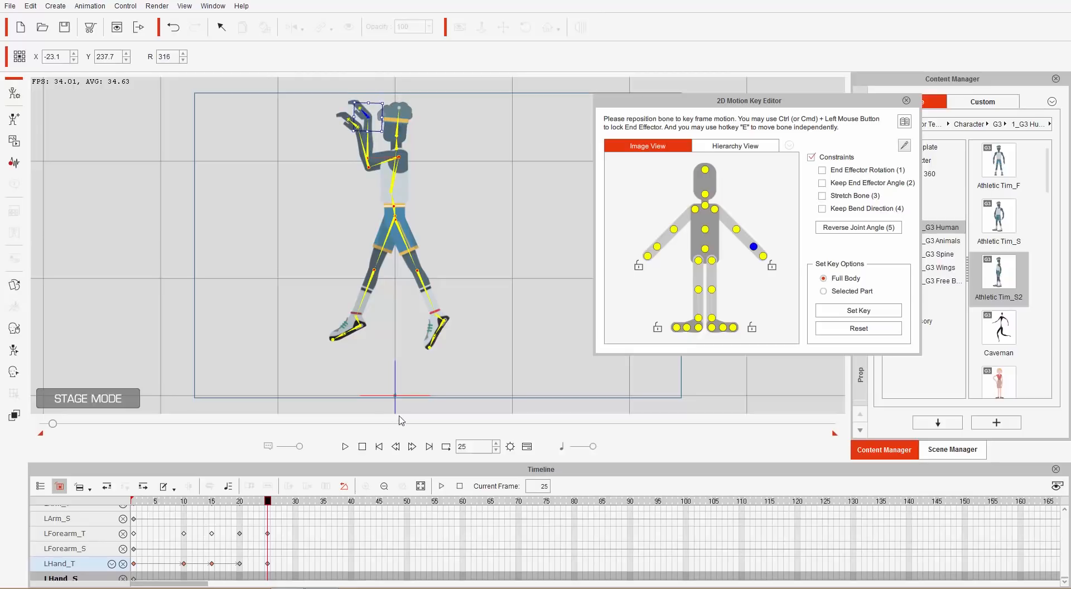
Play the motion and scrub between frames 20 and 25 to check the jump
{"action": "key", "text": "space"}
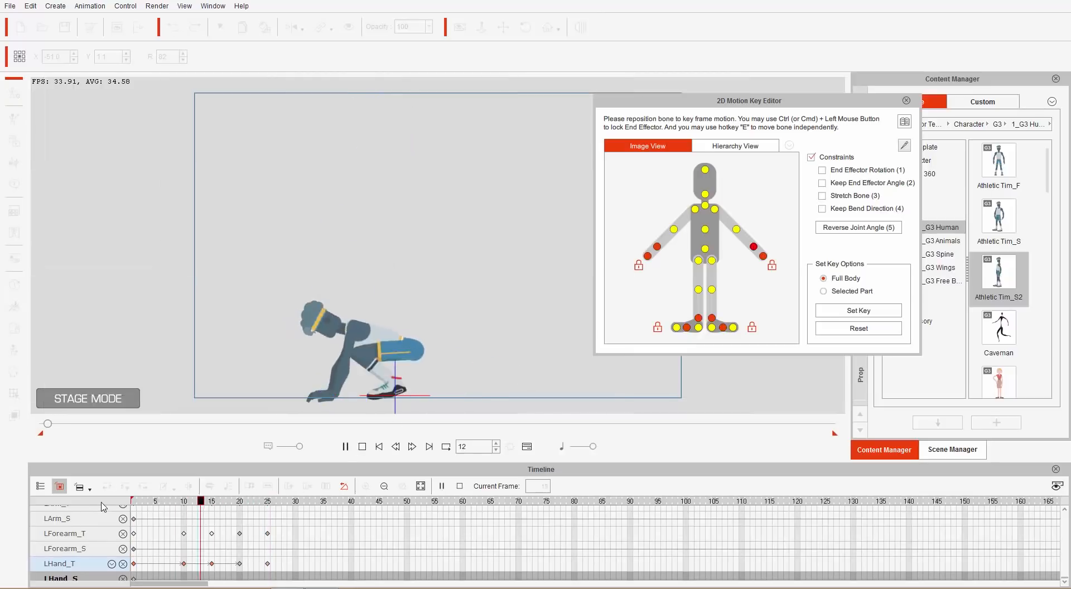
{"action": "left_click_drag", "start_coordinate": [244, 508], "coordinate": [274, 506]}
{"action": "mouse_move", "coordinate": [255, 509]}
{"action": "left_mouse_down"}
{"action": "mouse_move", "coordinate": [238, 507]}
{"action": "mouse_move", "coordinate": [268, 509]}
{"action": "left_mouse_up"}
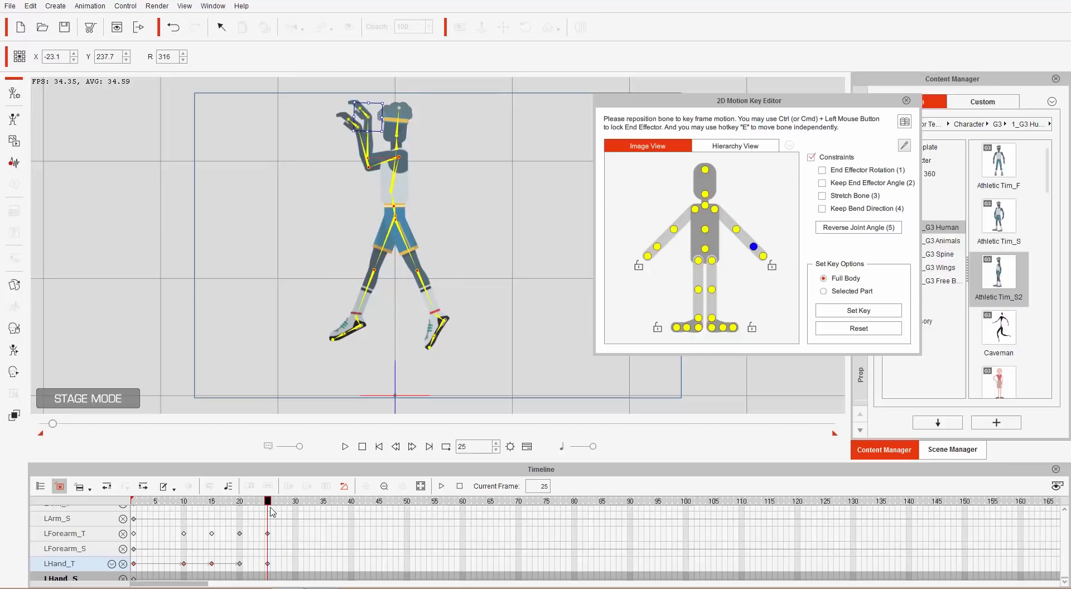
Give the Transform key at frame 25 a Decelerate transition curve with a strength of 70
{"action": "scroll", "coordinate": [279, 528], "scroll_direction": "down", "scroll_amount": 5}
{"action": "scroll", "coordinate": [288, 540], "scroll_direction": "up", "scroll_amount": 6}
{"action": "scroll", "coordinate": [288, 541], "scroll_direction": "up", "scroll_amount": 8}
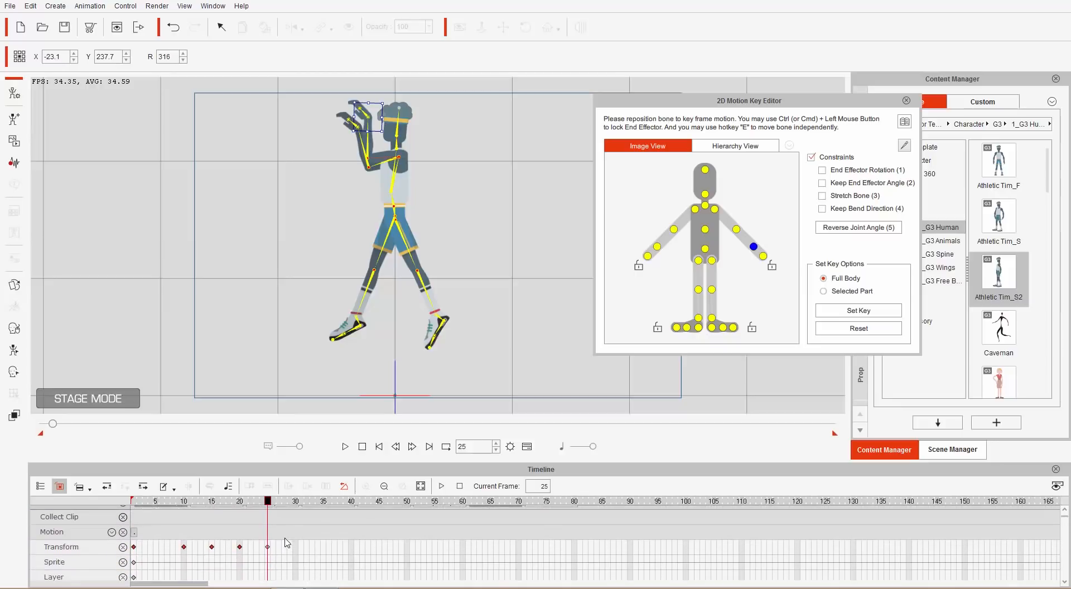
{"action": "left_click", "coordinate": [267, 549]}
{"action": "right_click", "coordinate": [268, 552]}
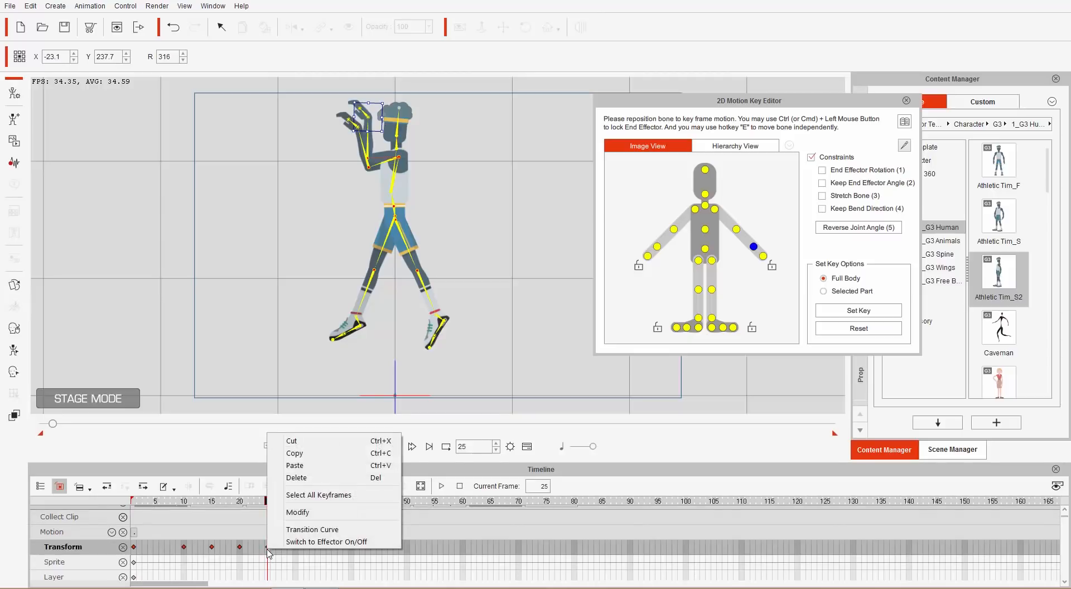
{"action": "left_click", "coordinate": [319, 532]}
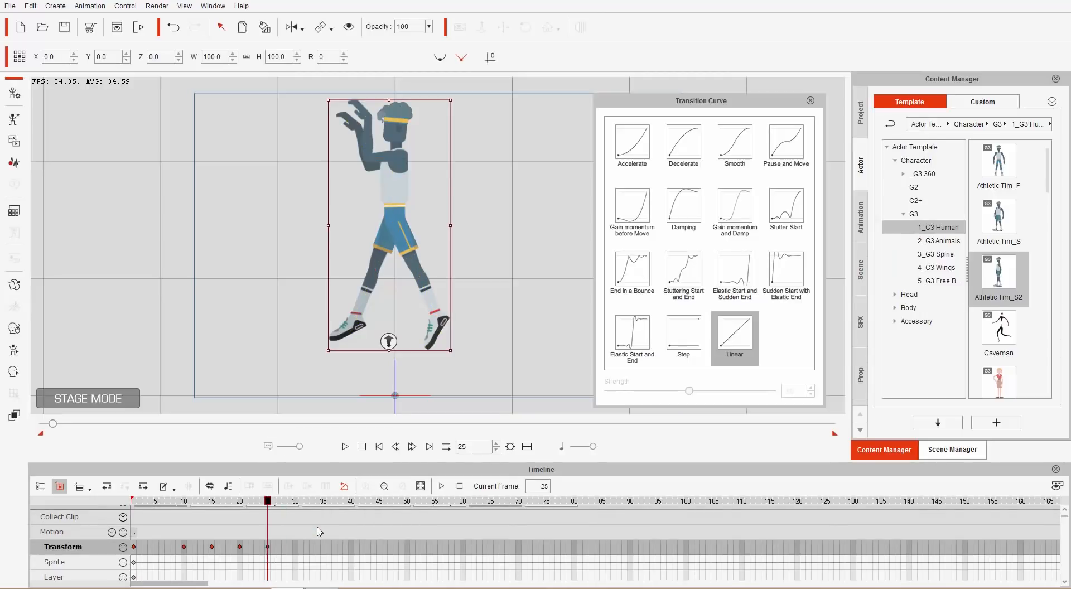
{"action": "left_click", "coordinate": [680, 149]}
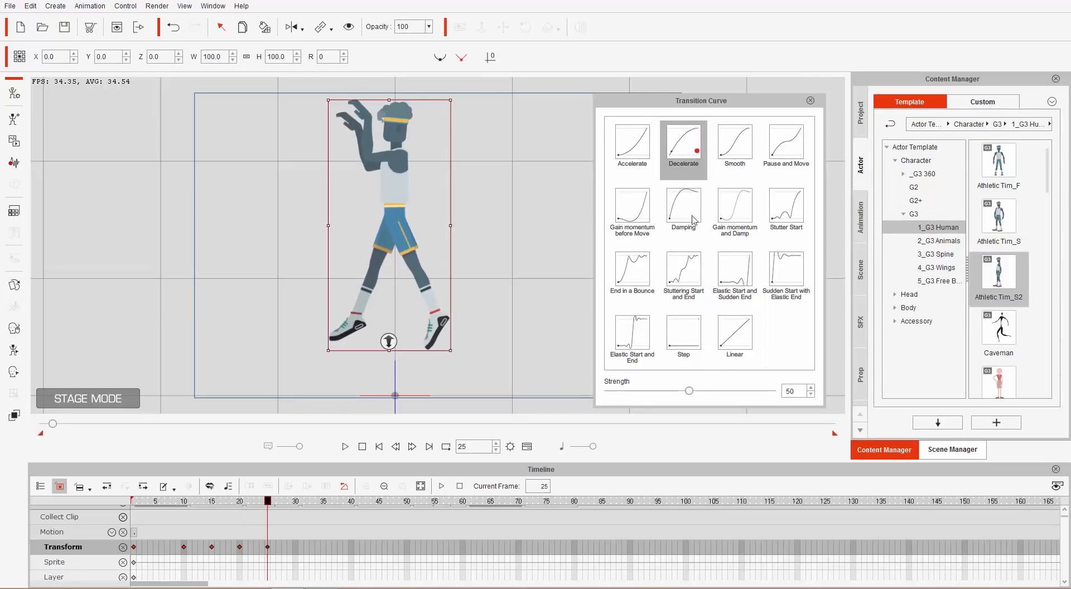
{"action": "left_click_drag", "start_coordinate": [695, 396], "coordinate": [730, 395]}
Play the burpee from the start several times and scrub past frame 25 to review the eased jump
{"action": "left_click_drag", "start_coordinate": [221, 500], "coordinate": [118, 502]}
{"action": "key", "text": "space"}
{"action": "key", "text": "space"}
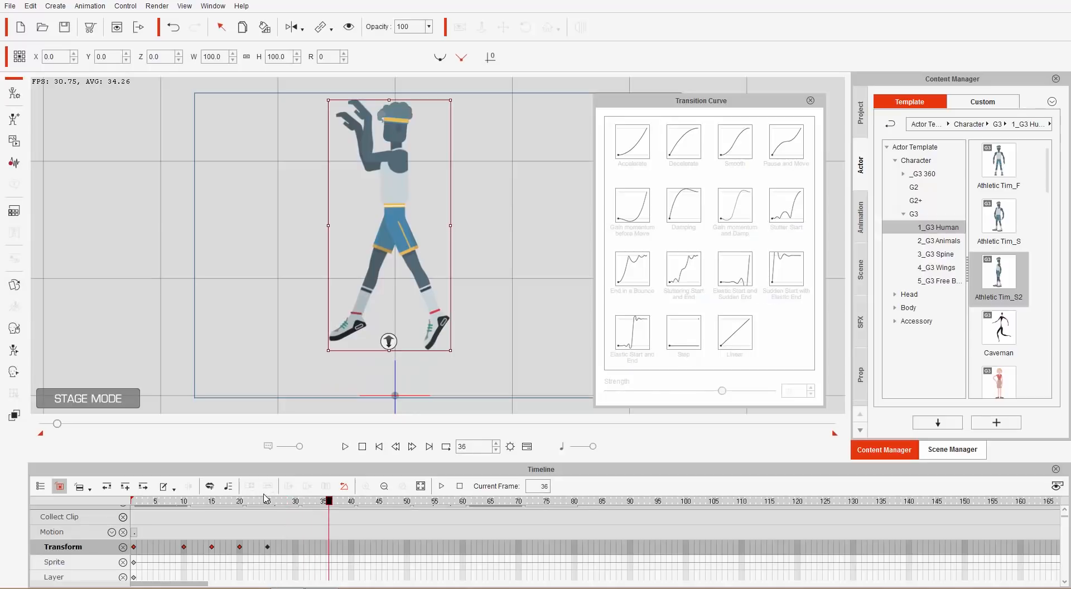
{"action": "key", "text": "space"}
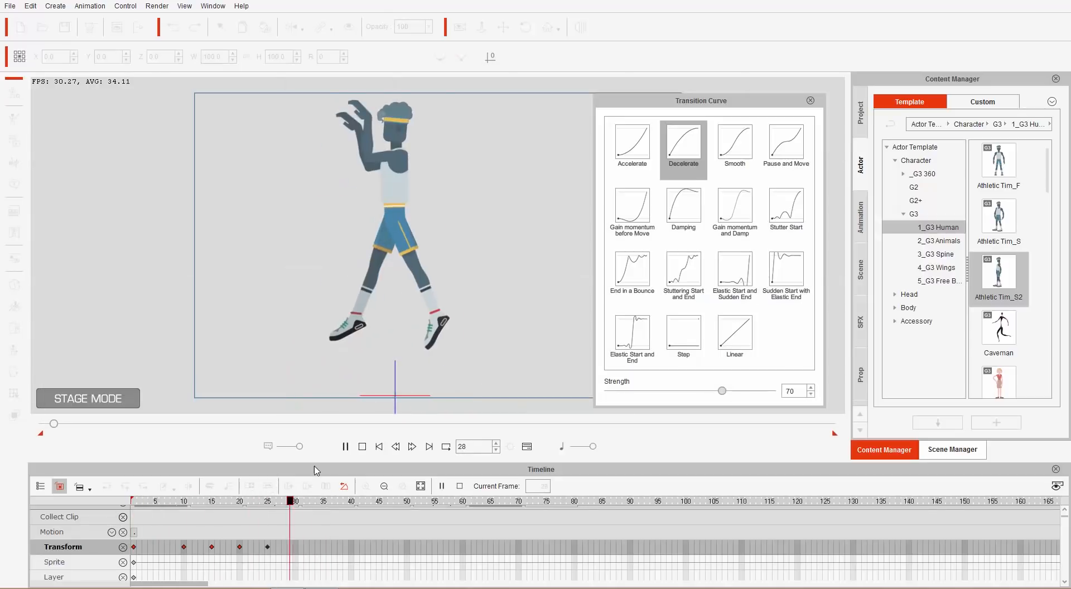
{"action": "key", "text": "space"}
{"action": "left_click_drag", "start_coordinate": [270, 505], "coordinate": [306, 507]}
Copy the standing pose's Transform key from frame 20 to frame 30
{"action": "left_click", "coordinate": [241, 548]}
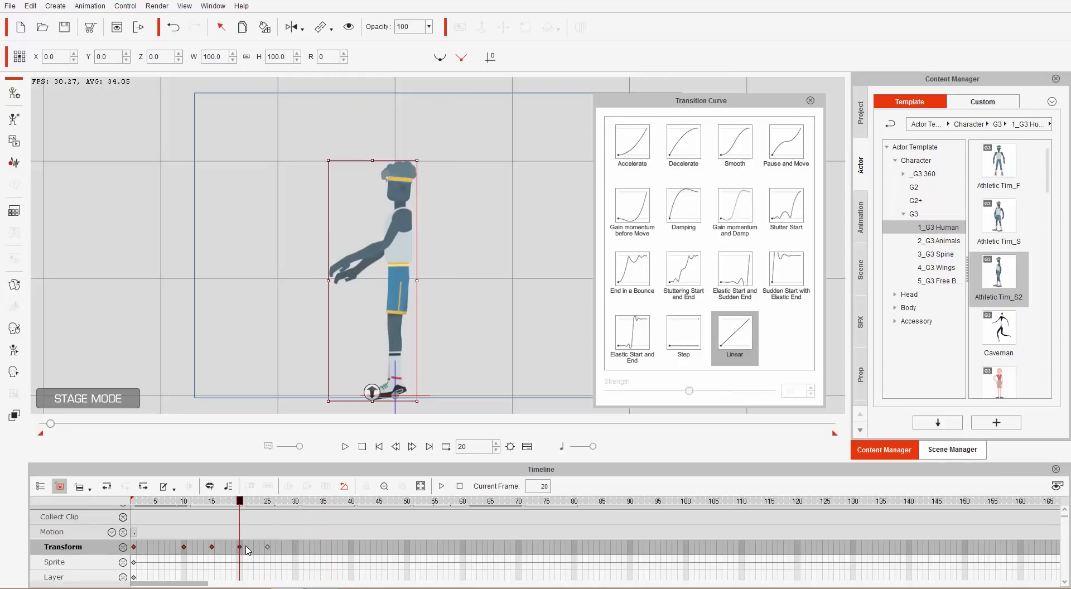
{"action": "right_click", "coordinate": [240, 549]}
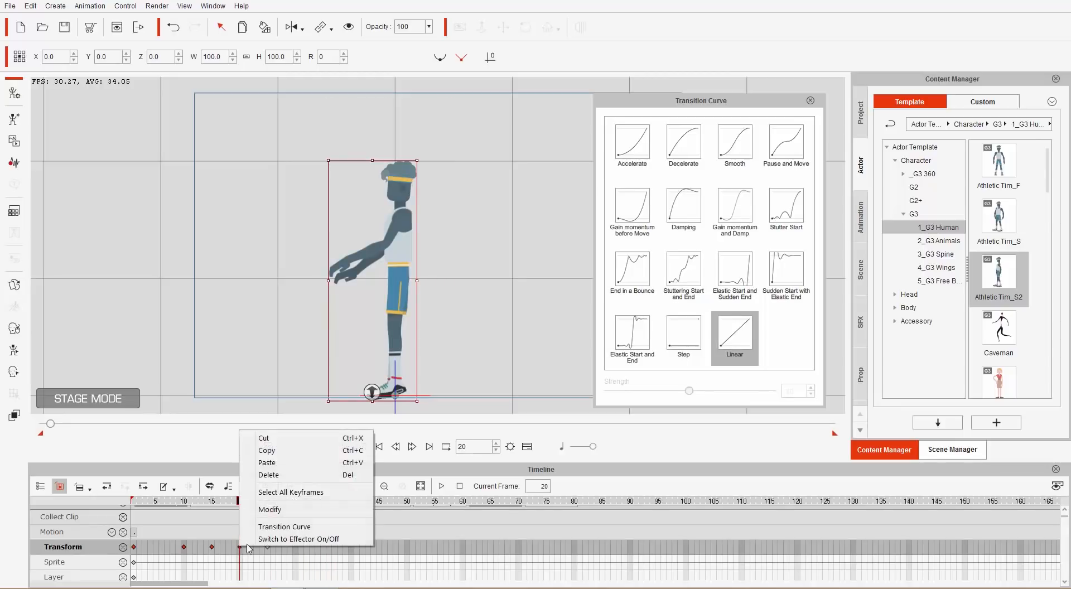
{"action": "left_click", "coordinate": [284, 457]}
{"action": "left_click", "coordinate": [312, 553]}
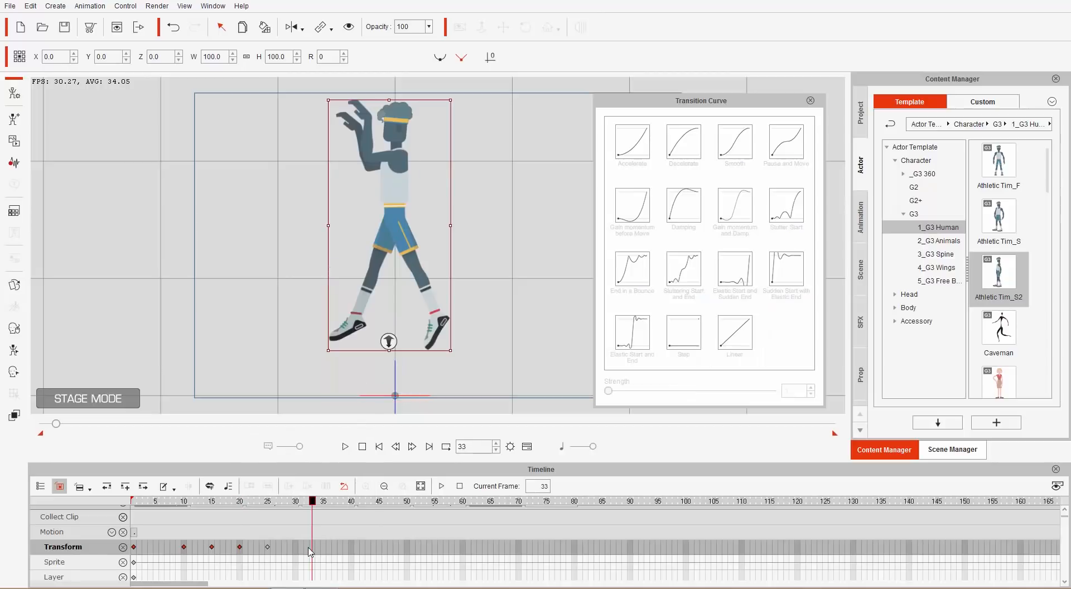
{"action": "left_click", "coordinate": [298, 551]}
{"action": "key", "text": "ctrl+v"}
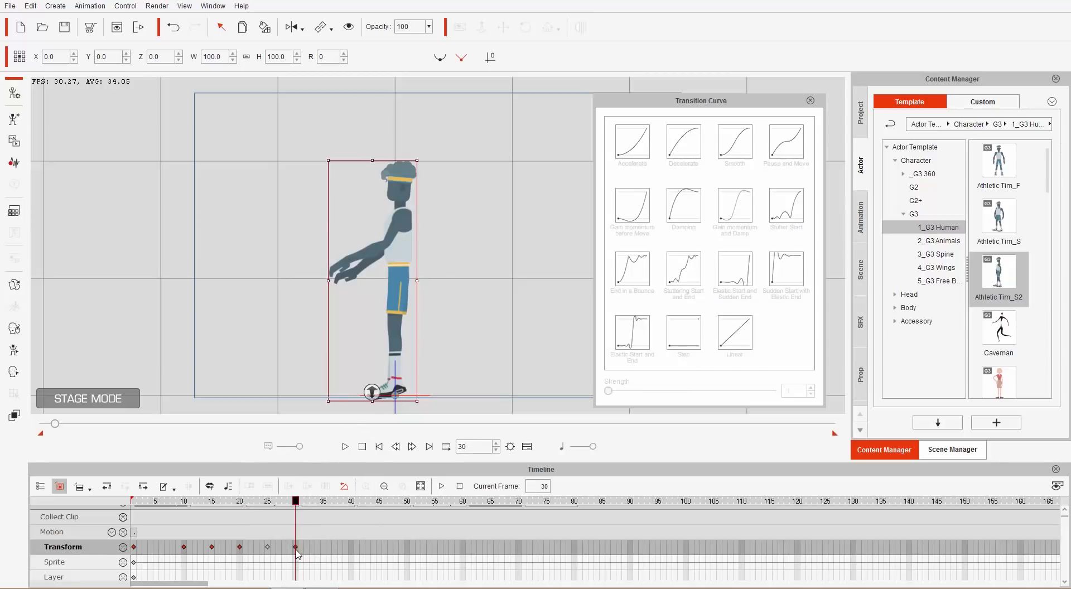
Copy the crouching Transform keys from frames 15 and 10 to frames 35 and 40 respectively
{"action": "left_click", "coordinate": [212, 548]}
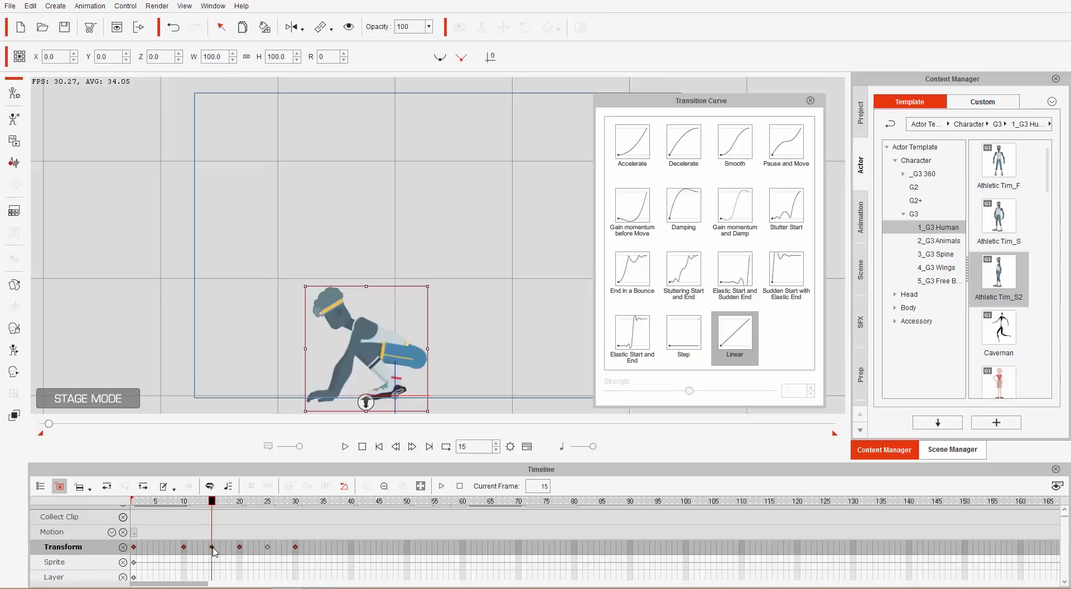
{"action": "left_click", "coordinate": [323, 548]}
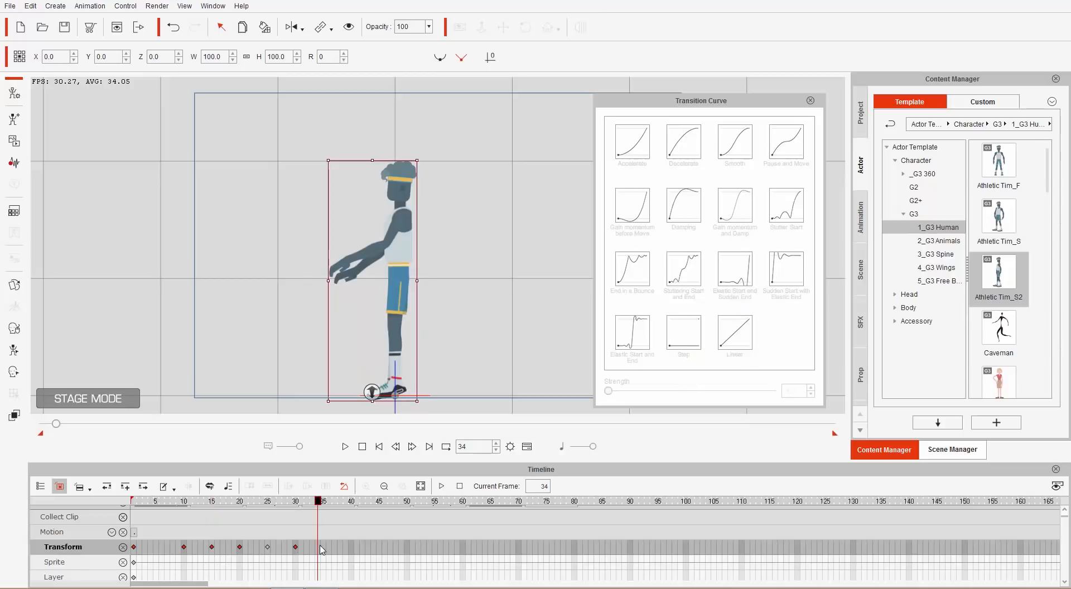
{"action": "key", "text": "ctrl+v"}
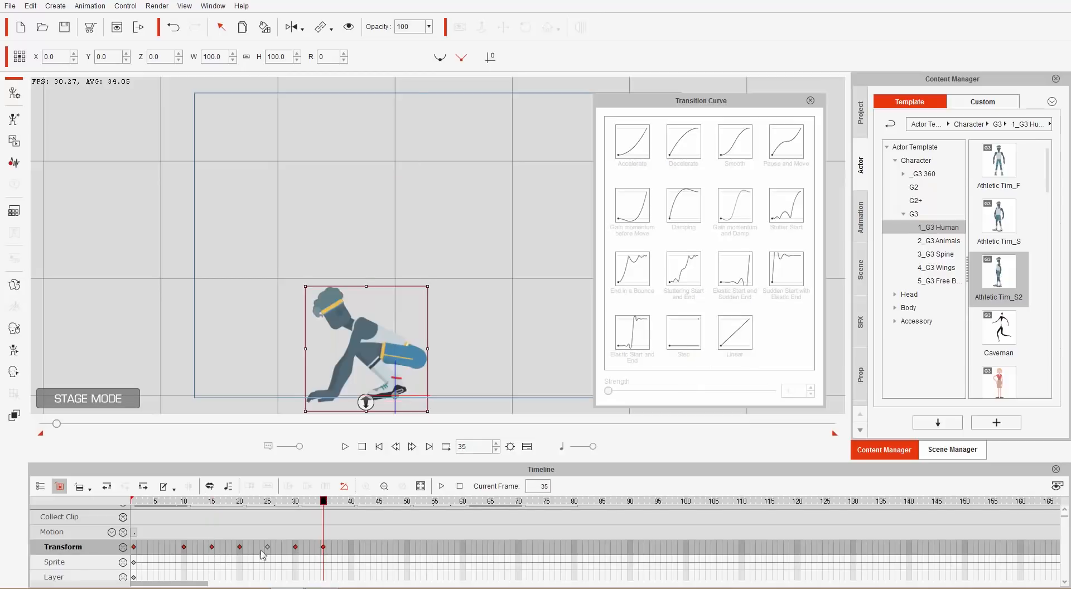
{"action": "left_click", "coordinate": [184, 549]}
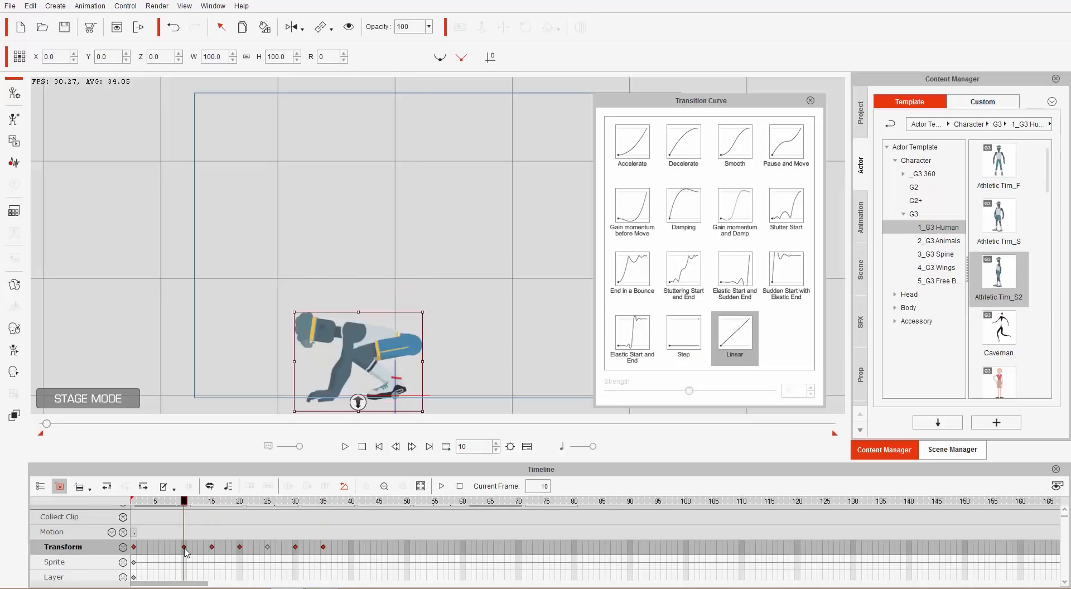
{"action": "left_click", "coordinate": [351, 547]}
{"action": "key", "text": "ctrl+v"}
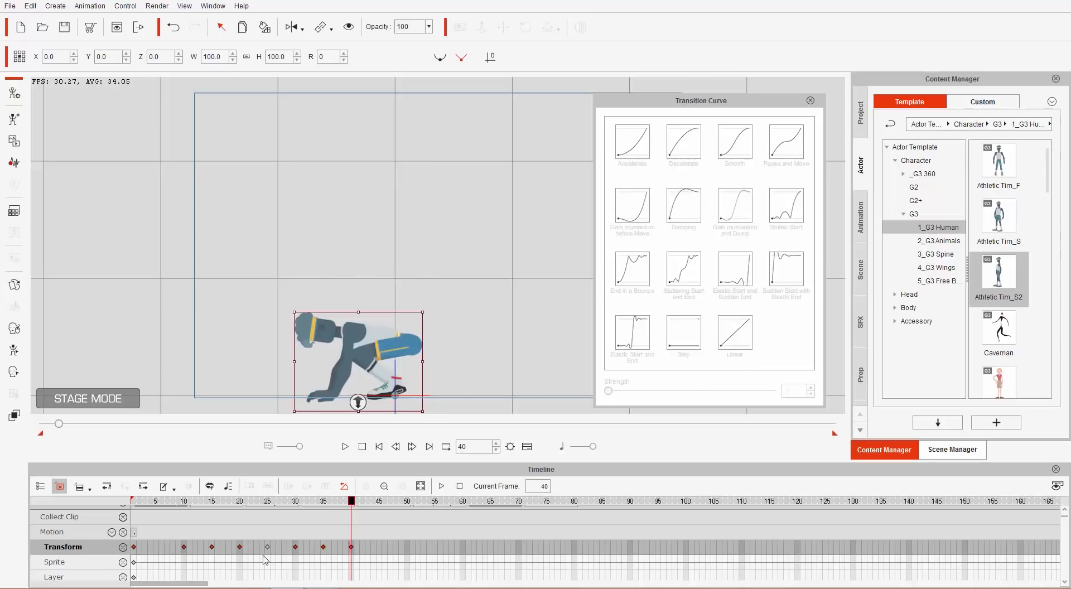
Copy the plank pose's Transform key from frame 1 to frame 50 and return to the first frame
{"action": "left_click", "coordinate": [135, 548]}
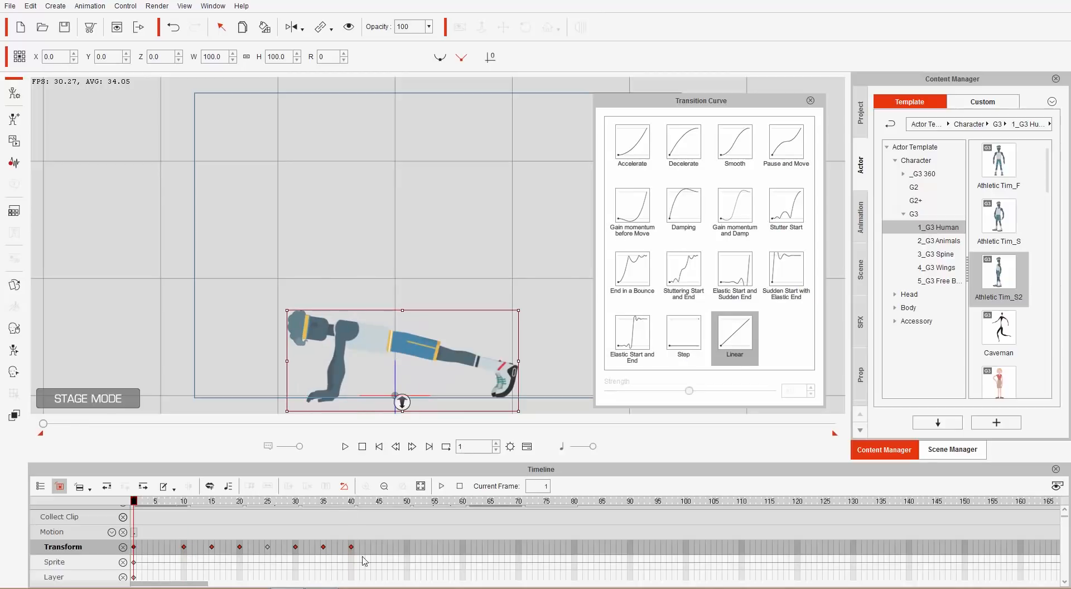
{"action": "left_click", "coordinate": [406, 548]}
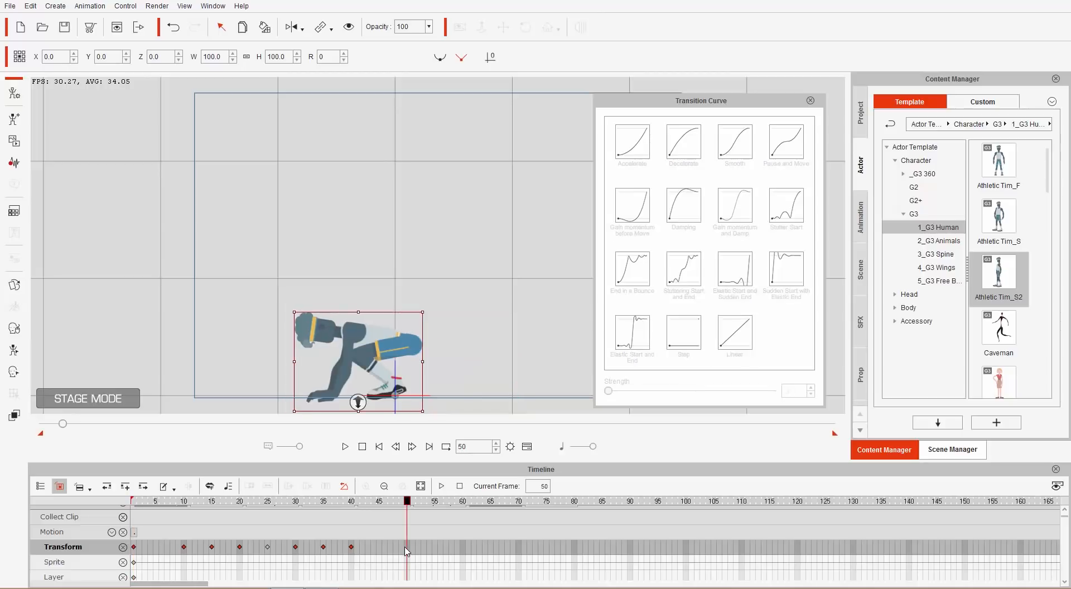
{"action": "key", "text": "ctrl+v"}
{"action": "left_click_drag", "start_coordinate": [258, 501], "coordinate": [124, 511]}
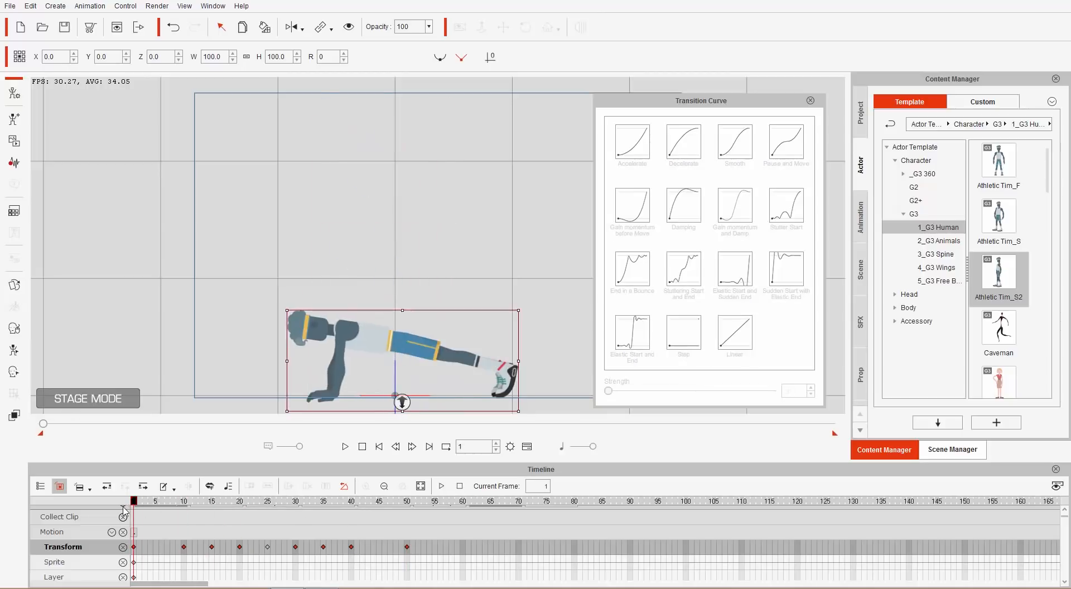
Play the extended burpee animation from the first frame to review the return to the plank
{"action": "key", "text": "space"}
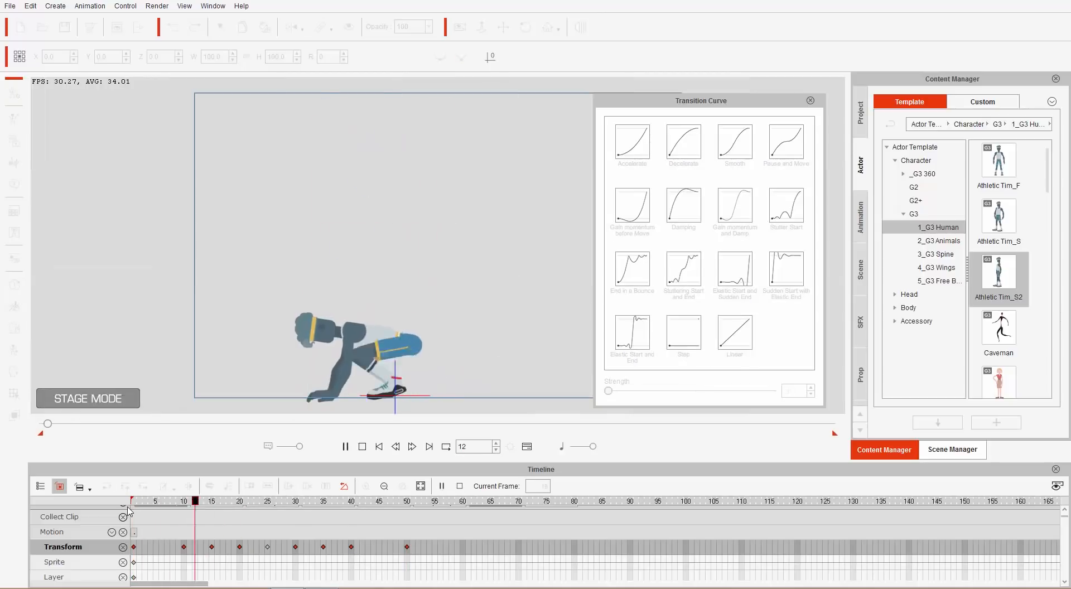
{"action": "left_click", "coordinate": [261, 502]}
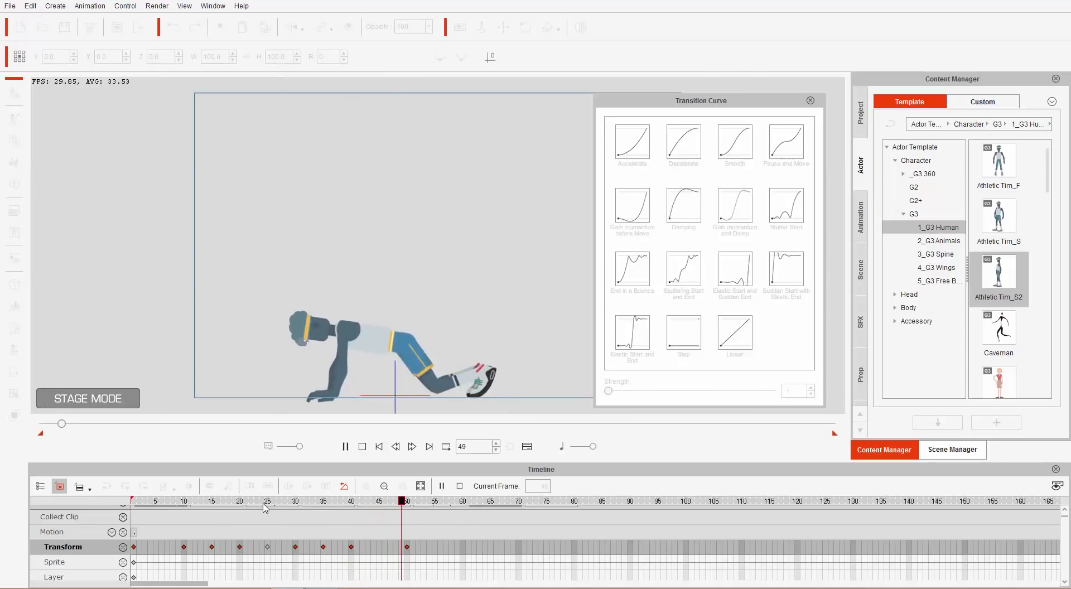
{"action": "left_click", "coordinate": [243, 502]}
{"action": "key", "text": "space"}
Apply the Accelerate transition curve to the standing pose's Transform key at frame 30
{"action": "left_click_drag", "start_coordinate": [275, 502], "coordinate": [296, 511]}
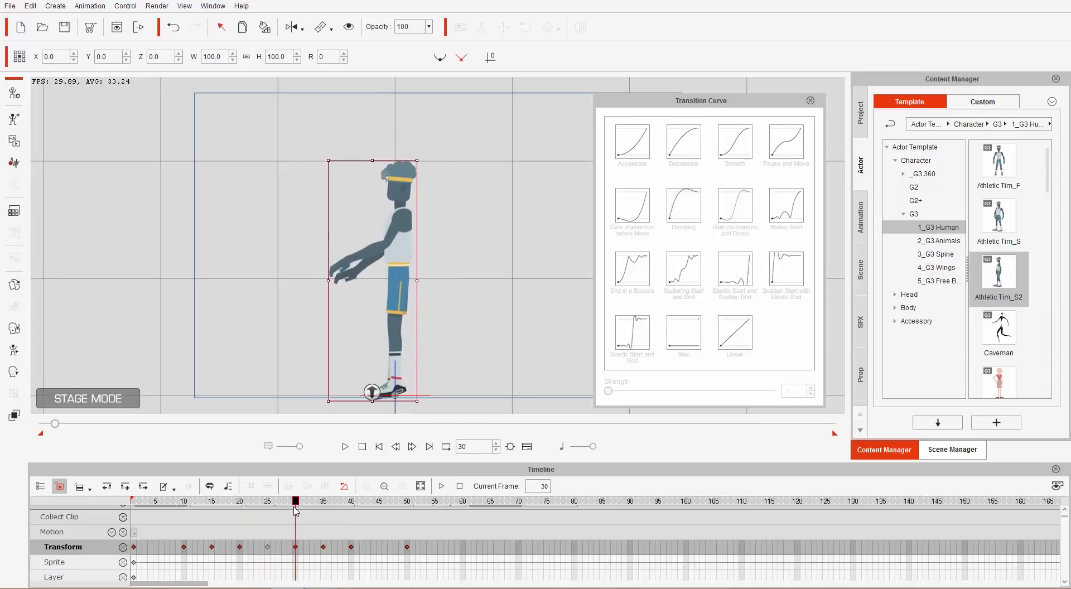
{"action": "left_click", "coordinate": [296, 548]}
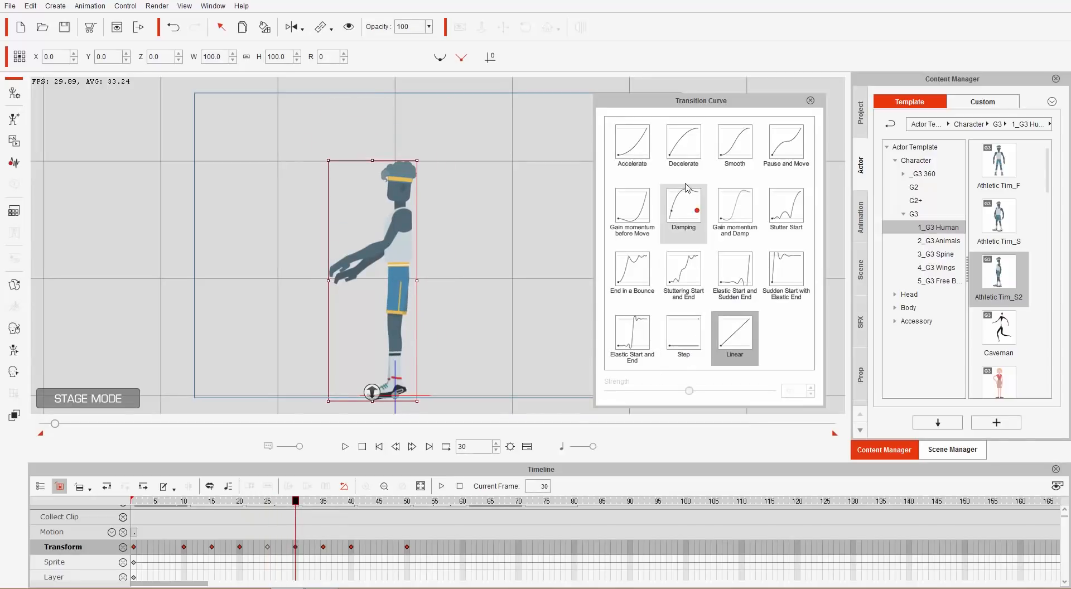
{"action": "left_click", "coordinate": [644, 150]}
Replay the burpee from the first frame to check the timing of the landing
{"action": "left_click_drag", "start_coordinate": [284, 504], "coordinate": [129, 506]}
{"action": "key", "text": "space"}
{"action": "key", "text": "space"}
{"action": "key", "text": "space"}
{"action": "key", "text": "space"}
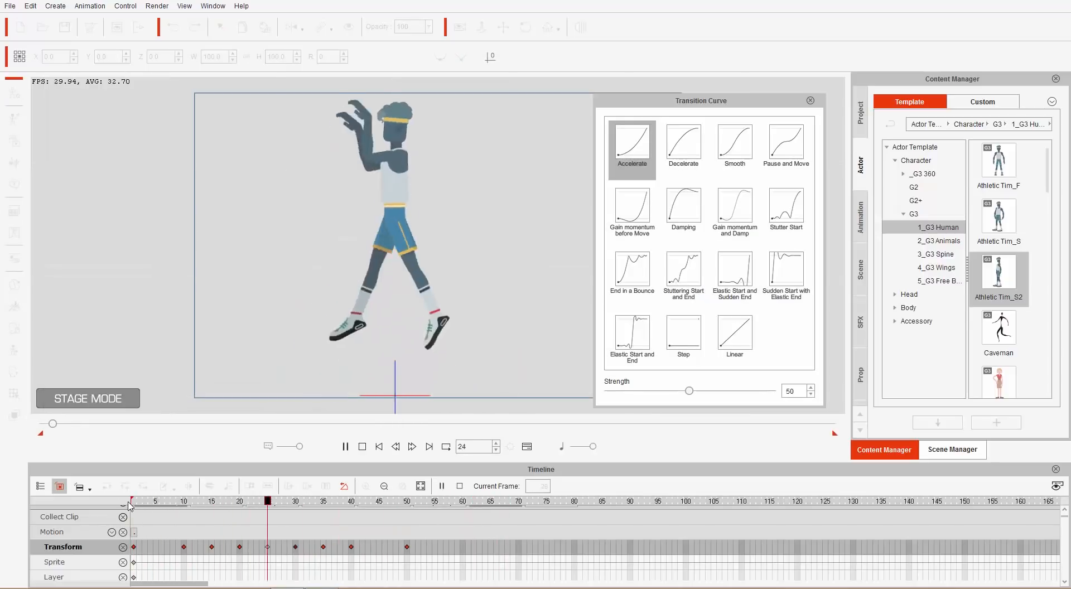
{"action": "key", "text": "space"}
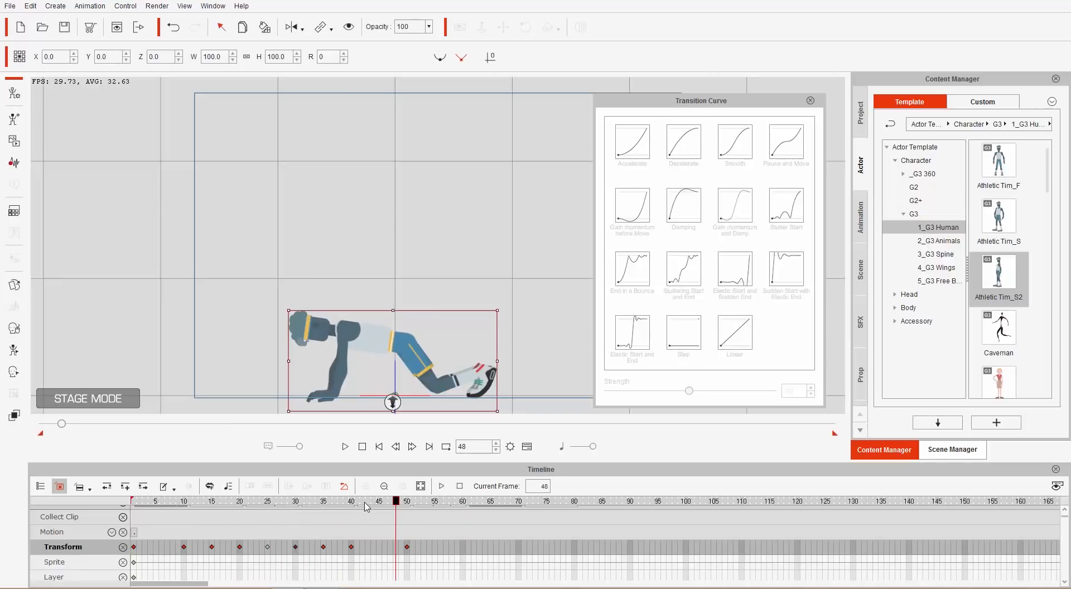
Collect frames 1 to 50 as a clip and transfer it to the character's action menu as Burpee
{"action": "left_click", "coordinate": [409, 504]}
{"action": "left_click_drag", "start_coordinate": [409, 516], "coordinate": [125, 520]}
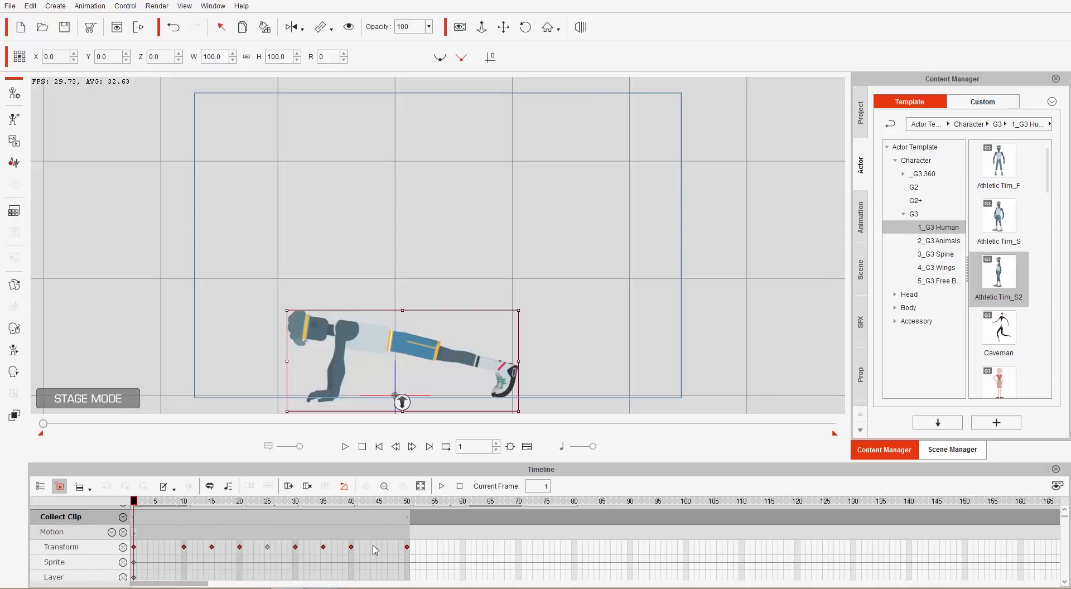
{"action": "right_click", "coordinate": [290, 523]}
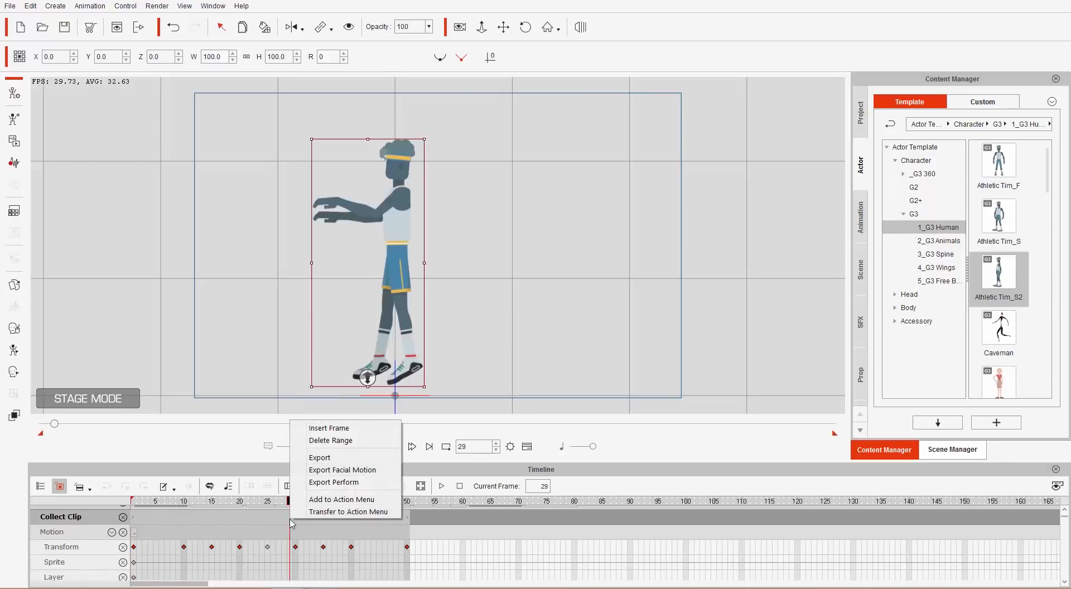
{"action": "left_click", "coordinate": [338, 513]}
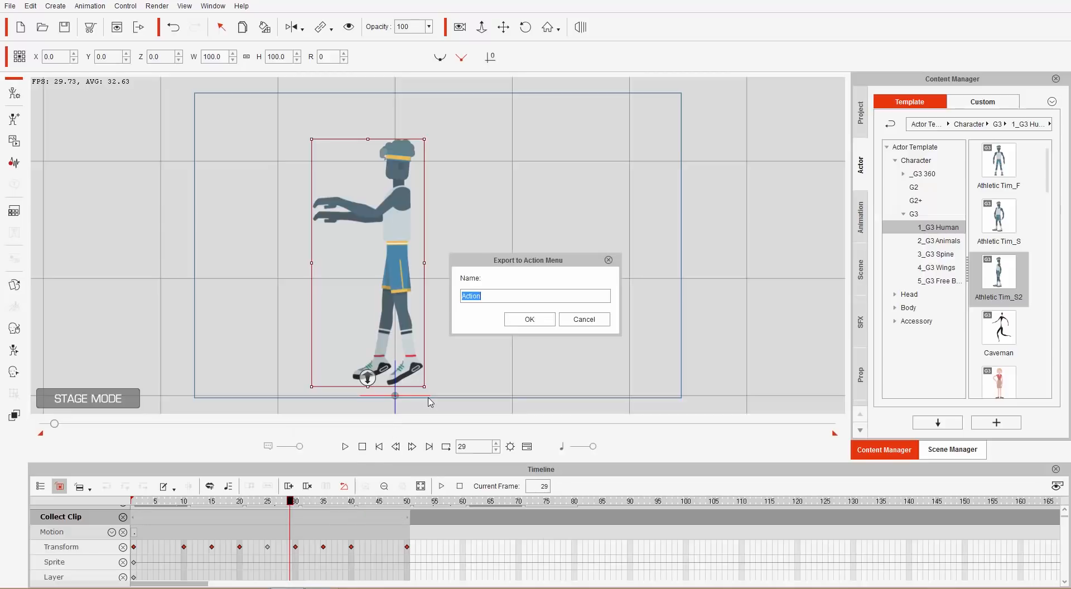
{"action": "type", "text": "Burpee"}
{"action": "key", "text": "Return"}
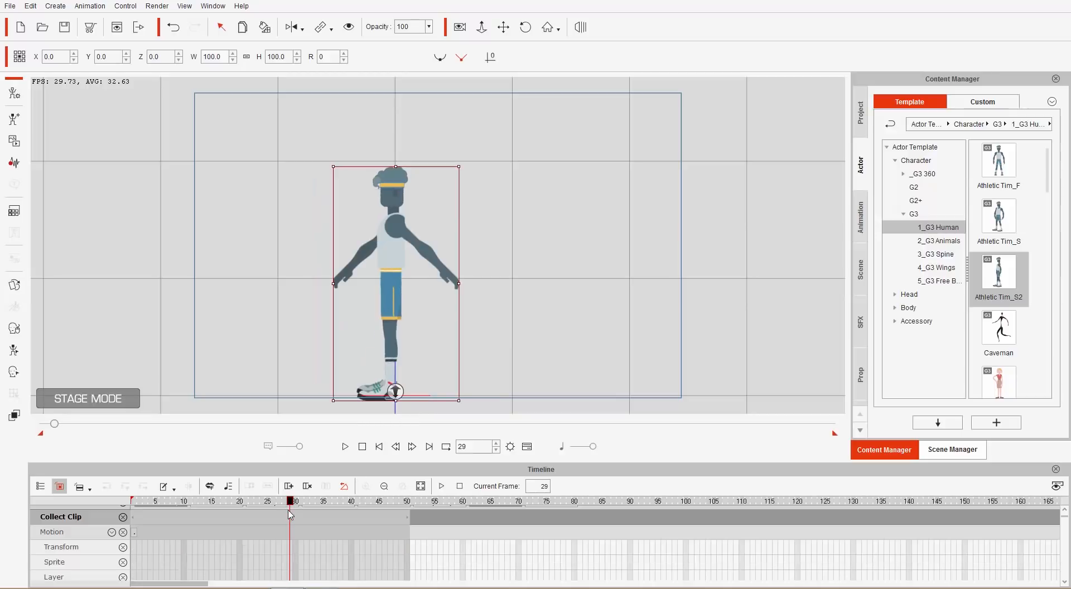
Apply the saved Pushup, Starting Position and Burpee actions to the character back to back, starting at frame 1
{"action": "left_click_drag", "start_coordinate": [302, 505], "coordinate": [121, 501]}
{"action": "right_click", "coordinate": [395, 267]}
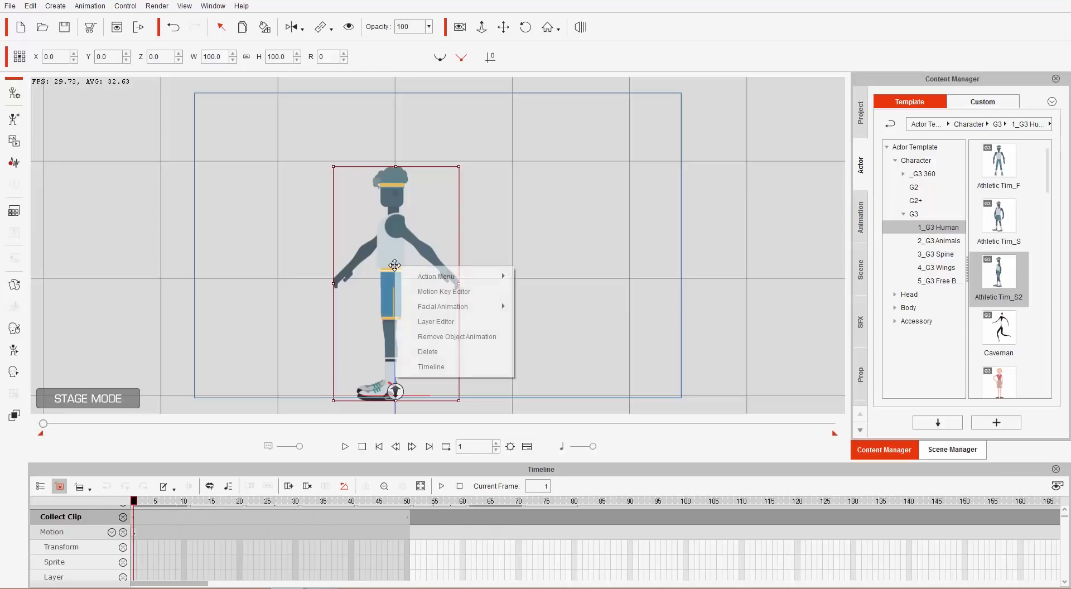
{"action": "mouse_move", "coordinate": [444, 278]}
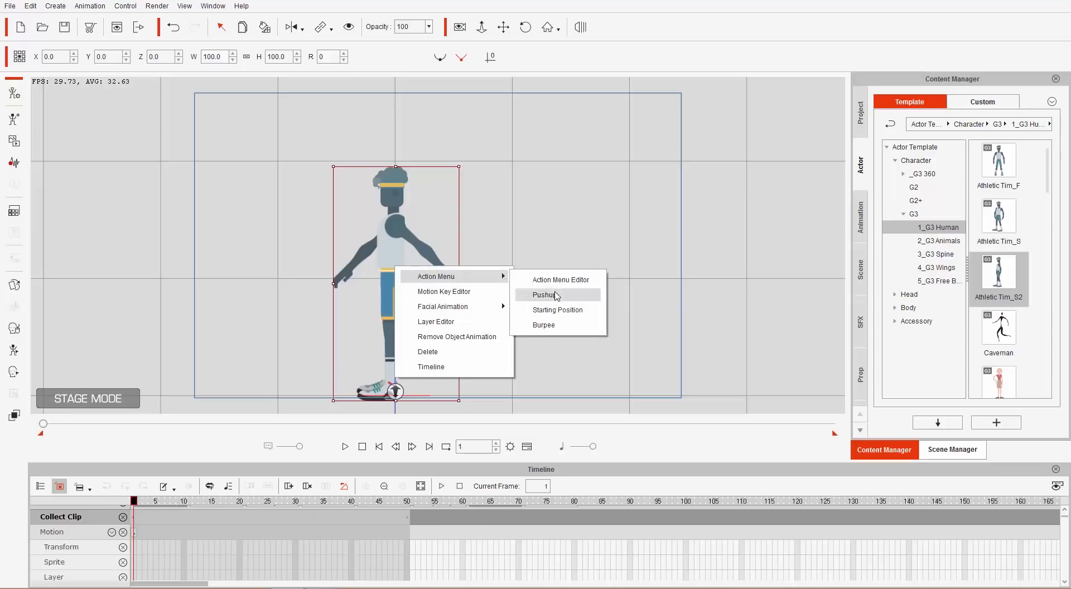
{"action": "left_click", "coordinate": [554, 296]}
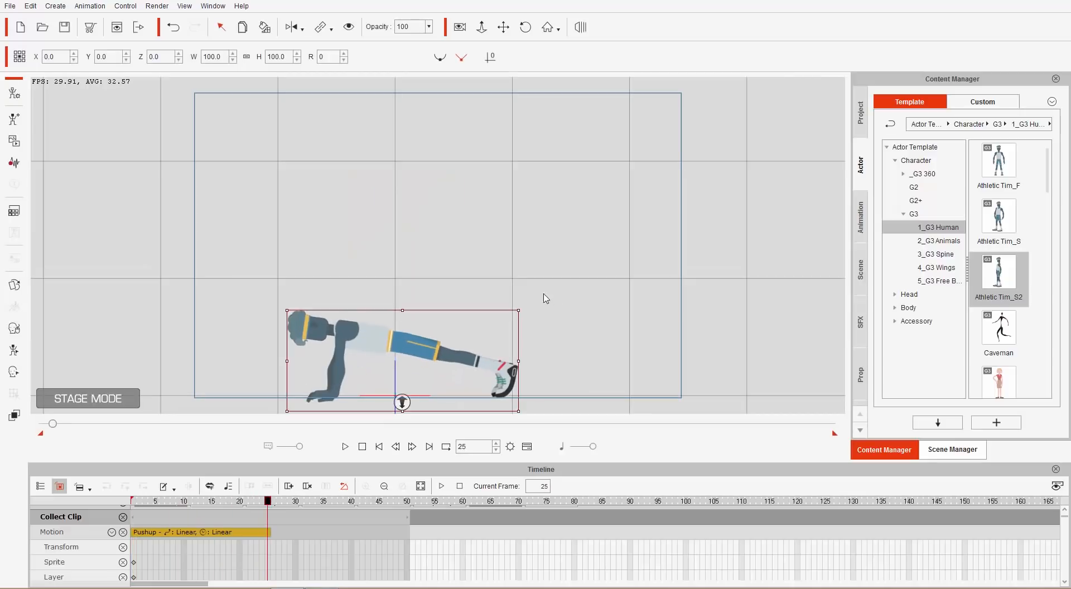
{"action": "right_click", "coordinate": [466, 336]}
{"action": "mouse_move", "coordinate": [518, 352]}
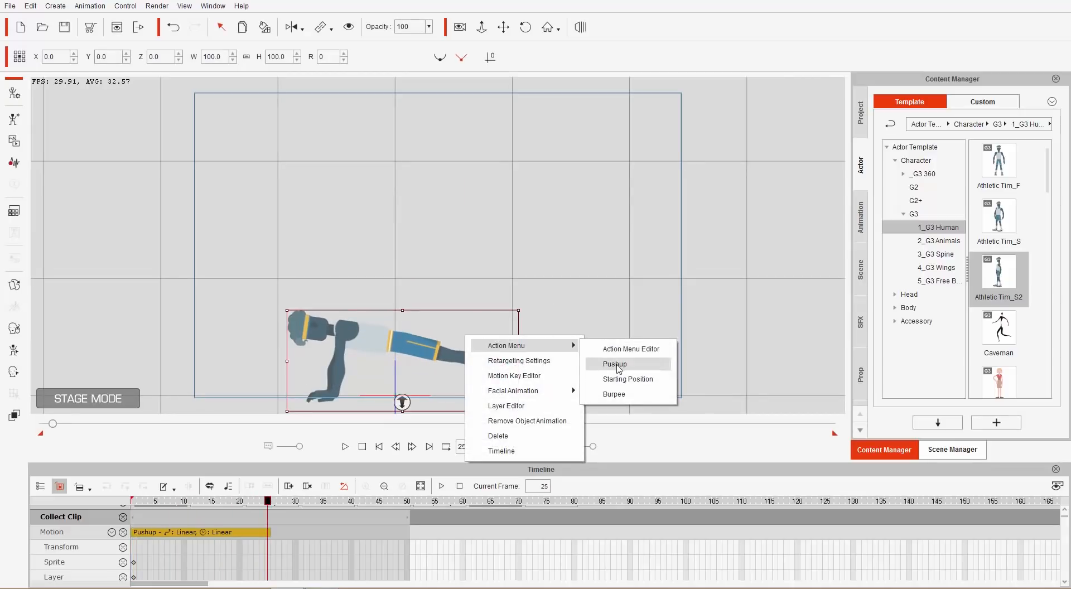
{"action": "left_click", "coordinate": [627, 376]}
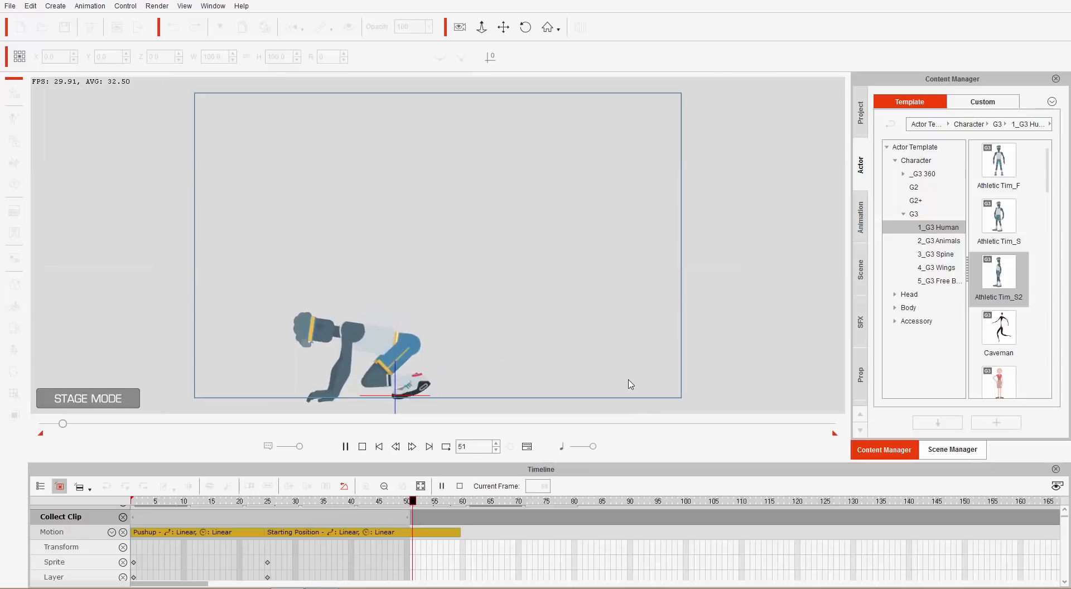
{"action": "right_click", "coordinate": [442, 362]}
{"action": "mouse_move", "coordinate": [478, 375]}
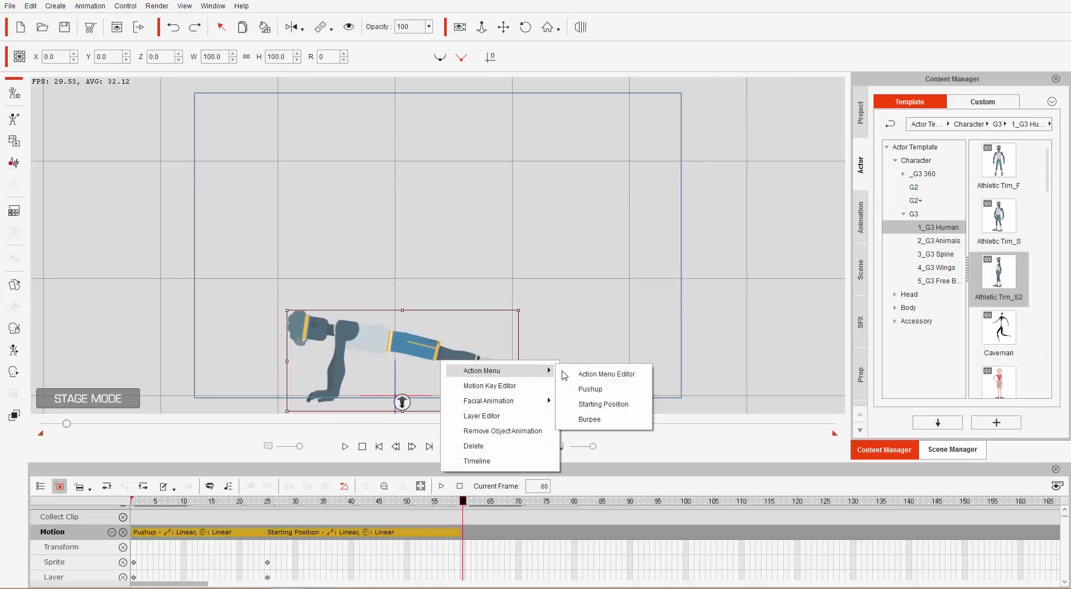
{"action": "left_click", "coordinate": [594, 418]}
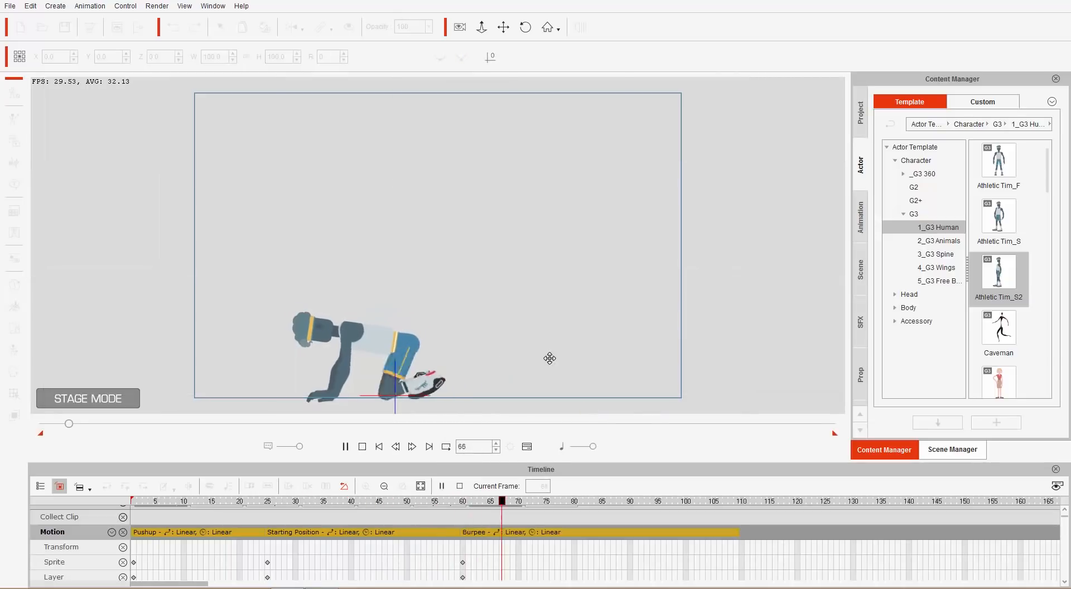
Play the combined exercise sequence from near the start to check how the actions flow together
{"action": "left_click_drag", "start_coordinate": [327, 502], "coordinate": [140, 502]}
{"action": "key", "text": "space"}
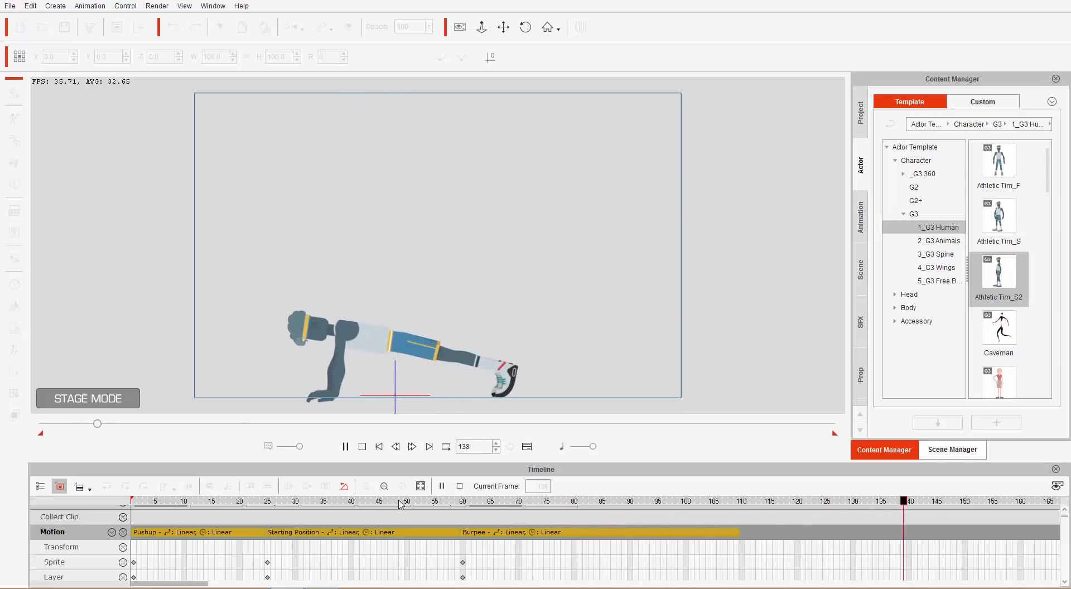
{"action": "left_click", "coordinate": [402, 402]}
Delete the Starting Position and Pushup clips, and move the Burpee clip to the start of the Motion track
{"action": "left_click", "coordinate": [397, 533]}
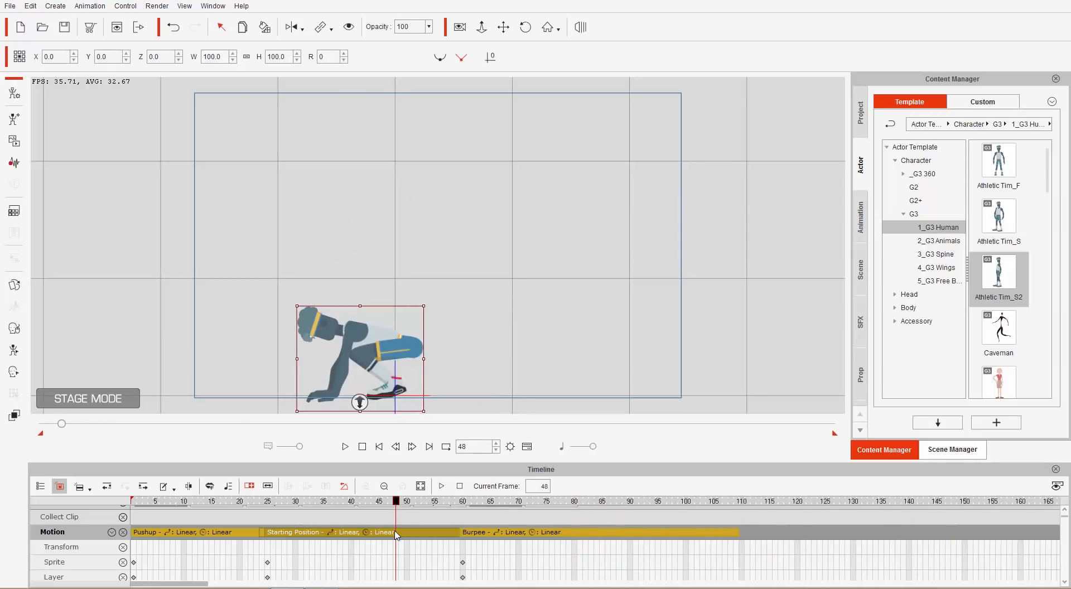
{"action": "key", "text": "Delete"}
{"action": "left_click", "coordinate": [243, 535]}
{"action": "key", "text": "Delete"}
{"action": "left_click_drag", "start_coordinate": [583, 535], "coordinate": [243, 541]}
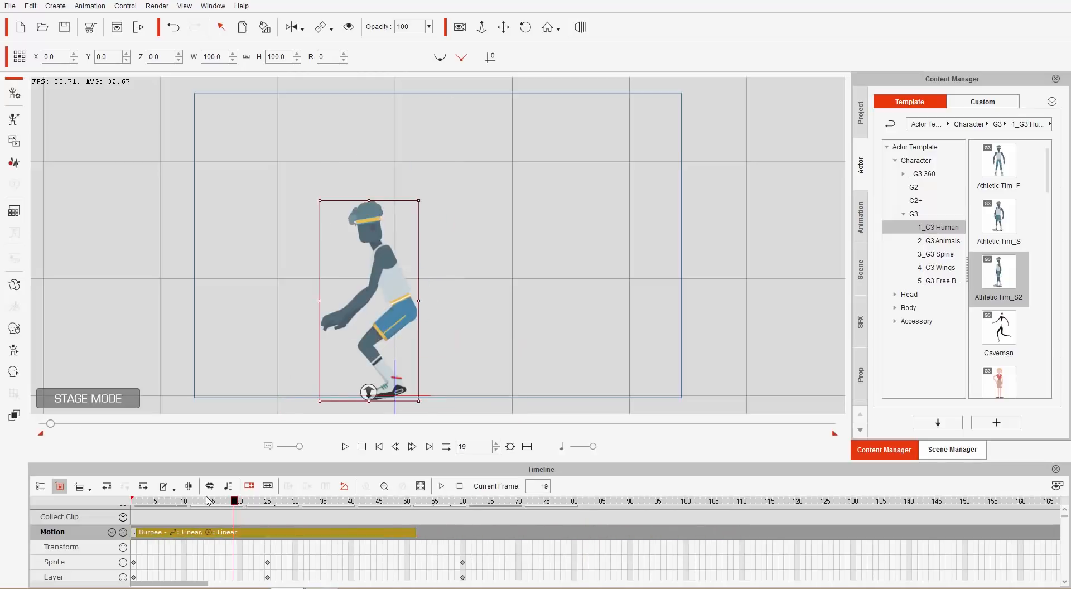
{"action": "key", "text": "space"}
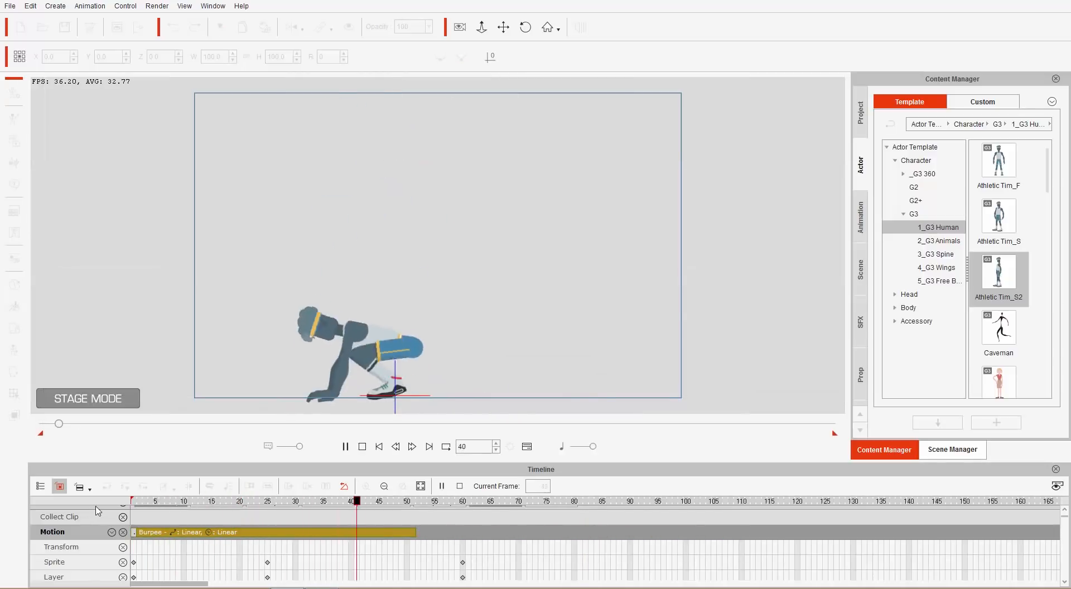
{"action": "key", "text": "space"}
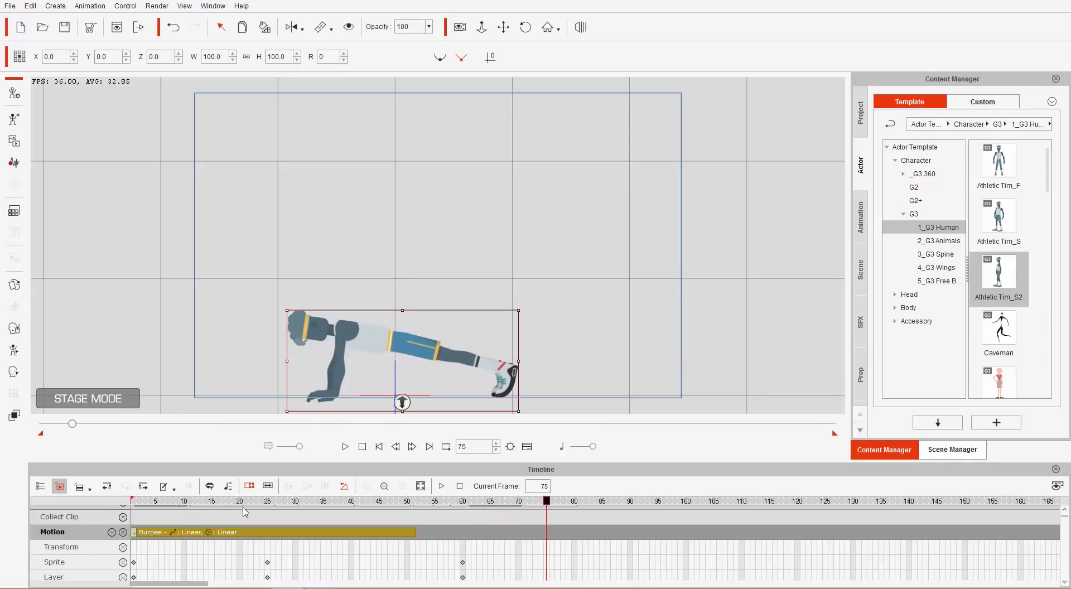